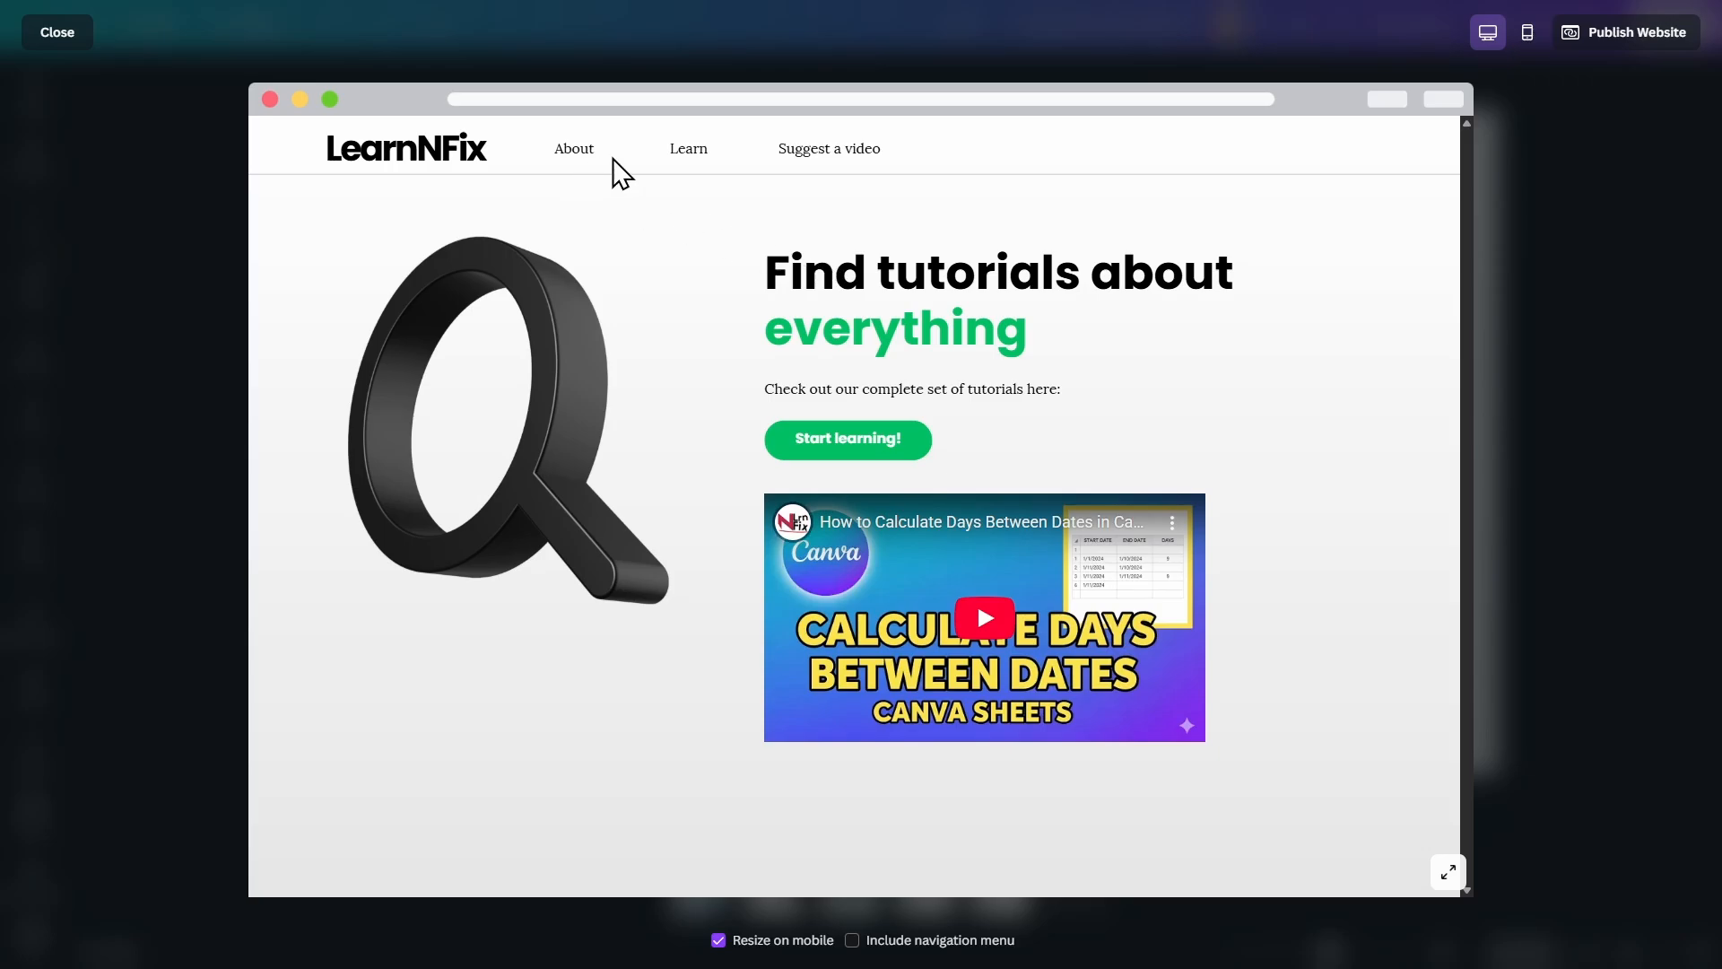
# Check the header links in the website preview by visiting the About and Learn pages, and return to the editor.
pyautogui.click(583, 154)
pyautogui.click(686, 152)
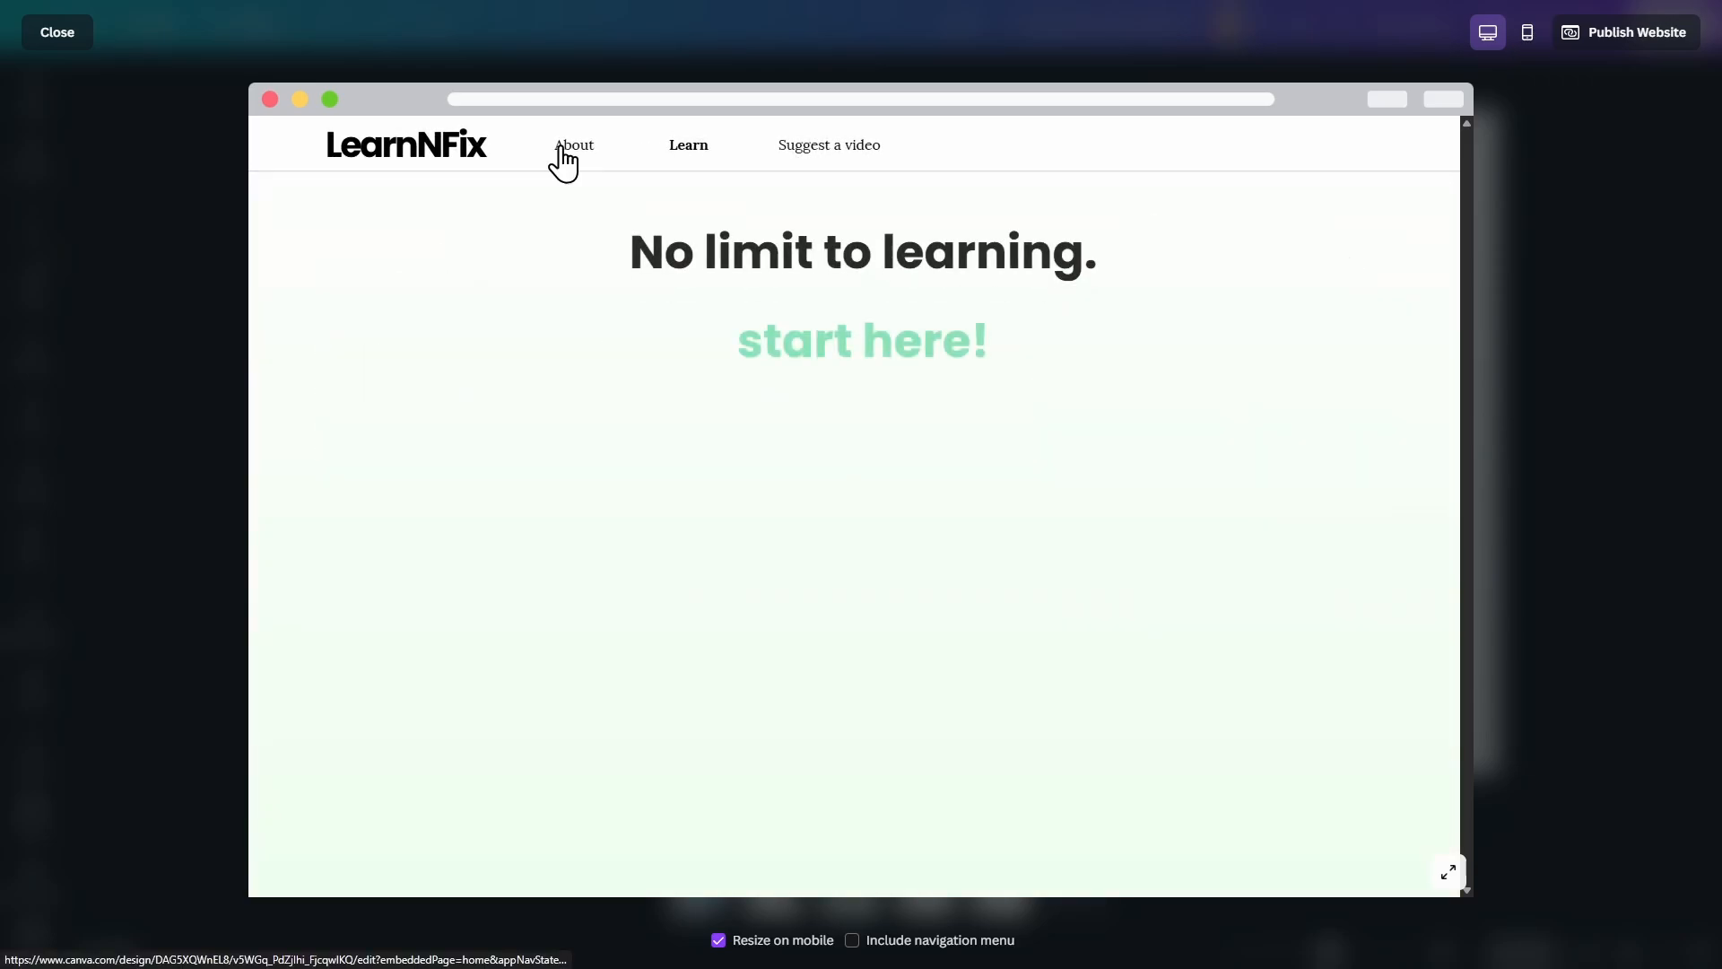
pyautogui.click(560, 148)
pyautogui.press('Escape')
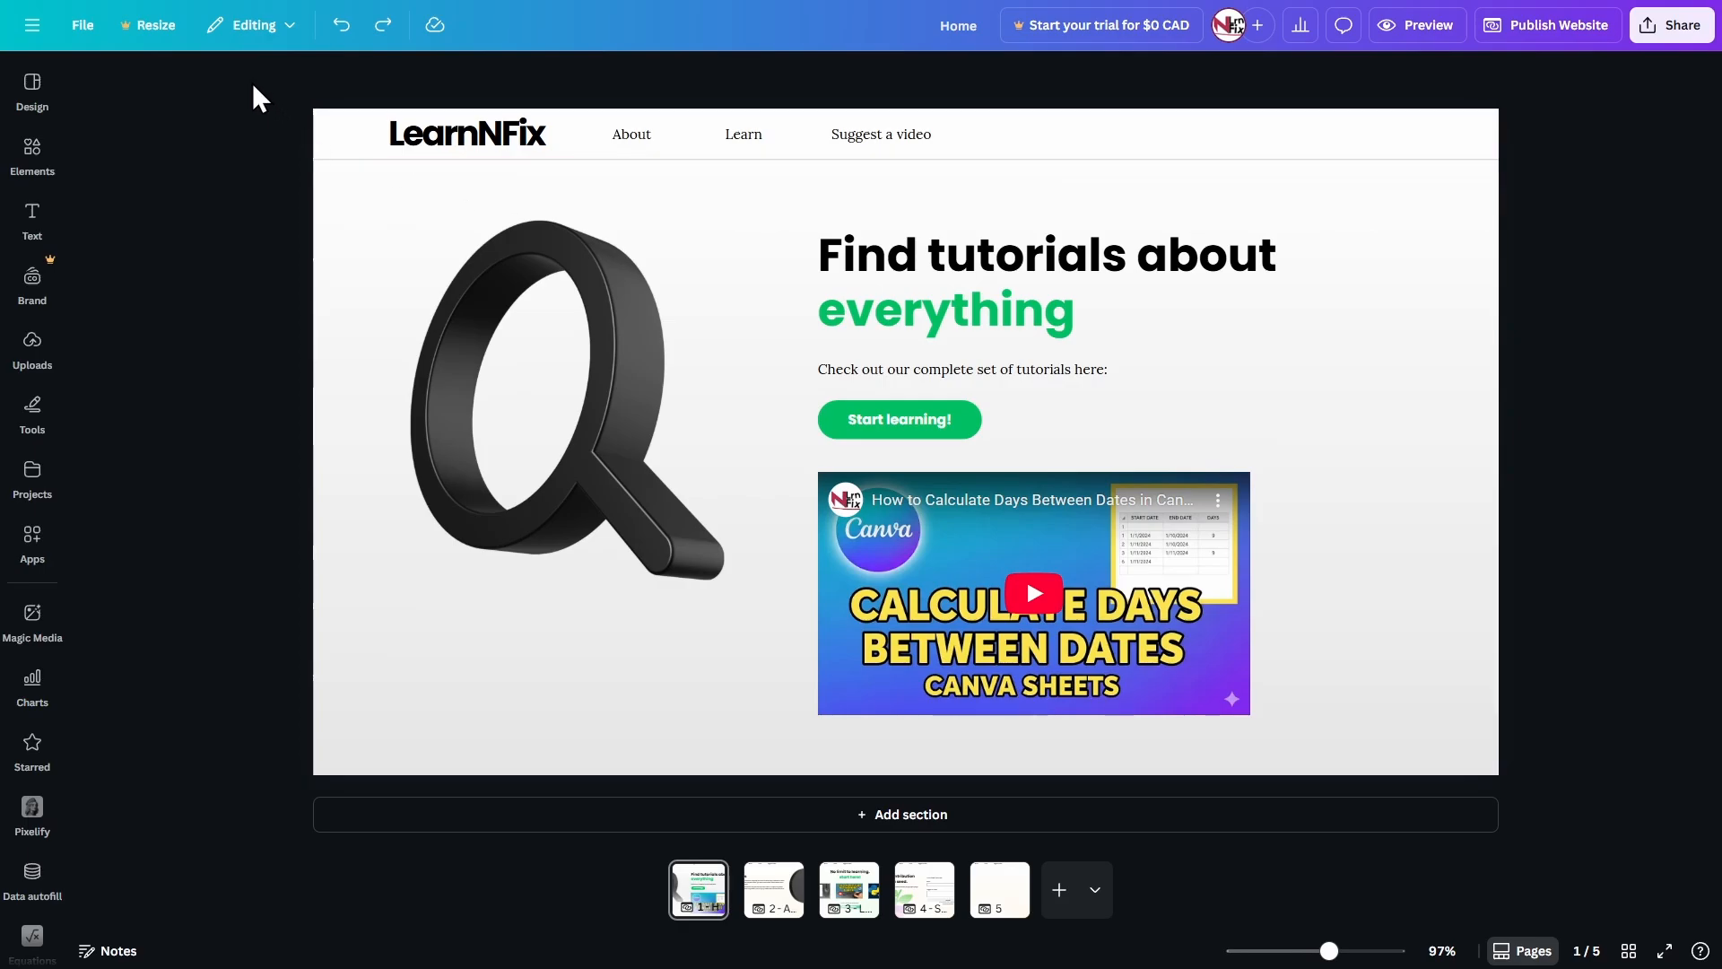
# Delete the existing navigation header from the Home, About, Learn and Suggest a video pages.
pyautogui.moveTo(251, 82); pyautogui.dragTo(1085, 173)
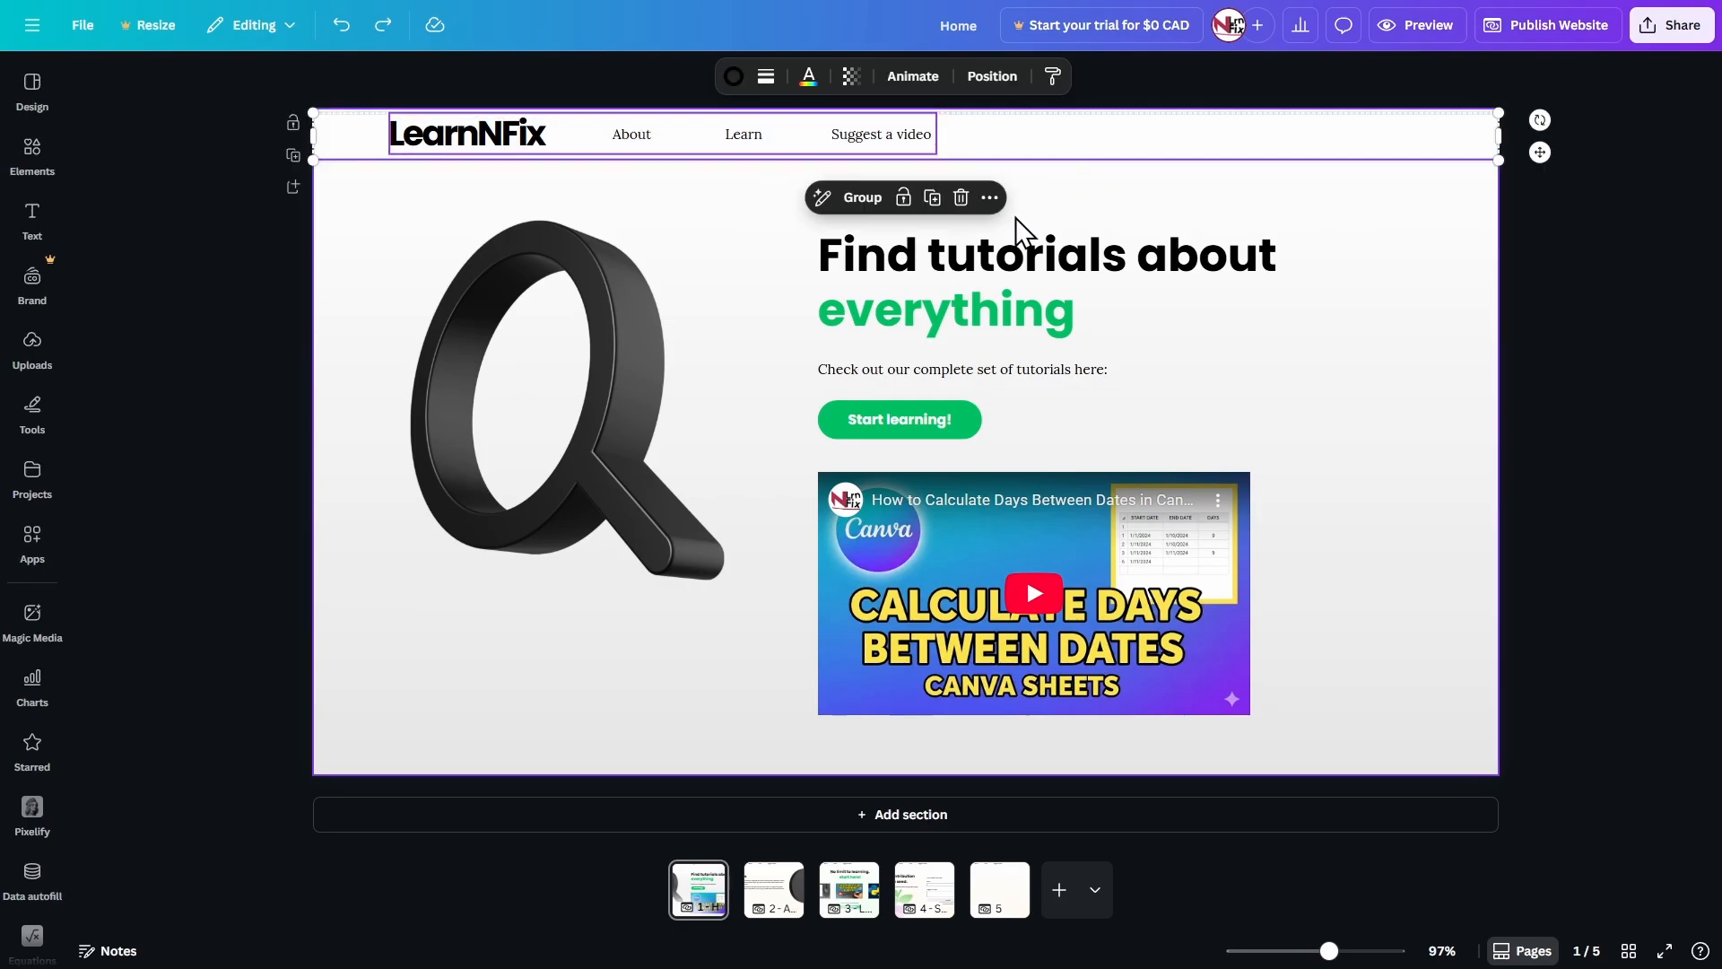
pyautogui.press('Delete')
pyautogui.click(791, 881)
pyautogui.moveTo(335, 85); pyautogui.dragTo(1046, 212)
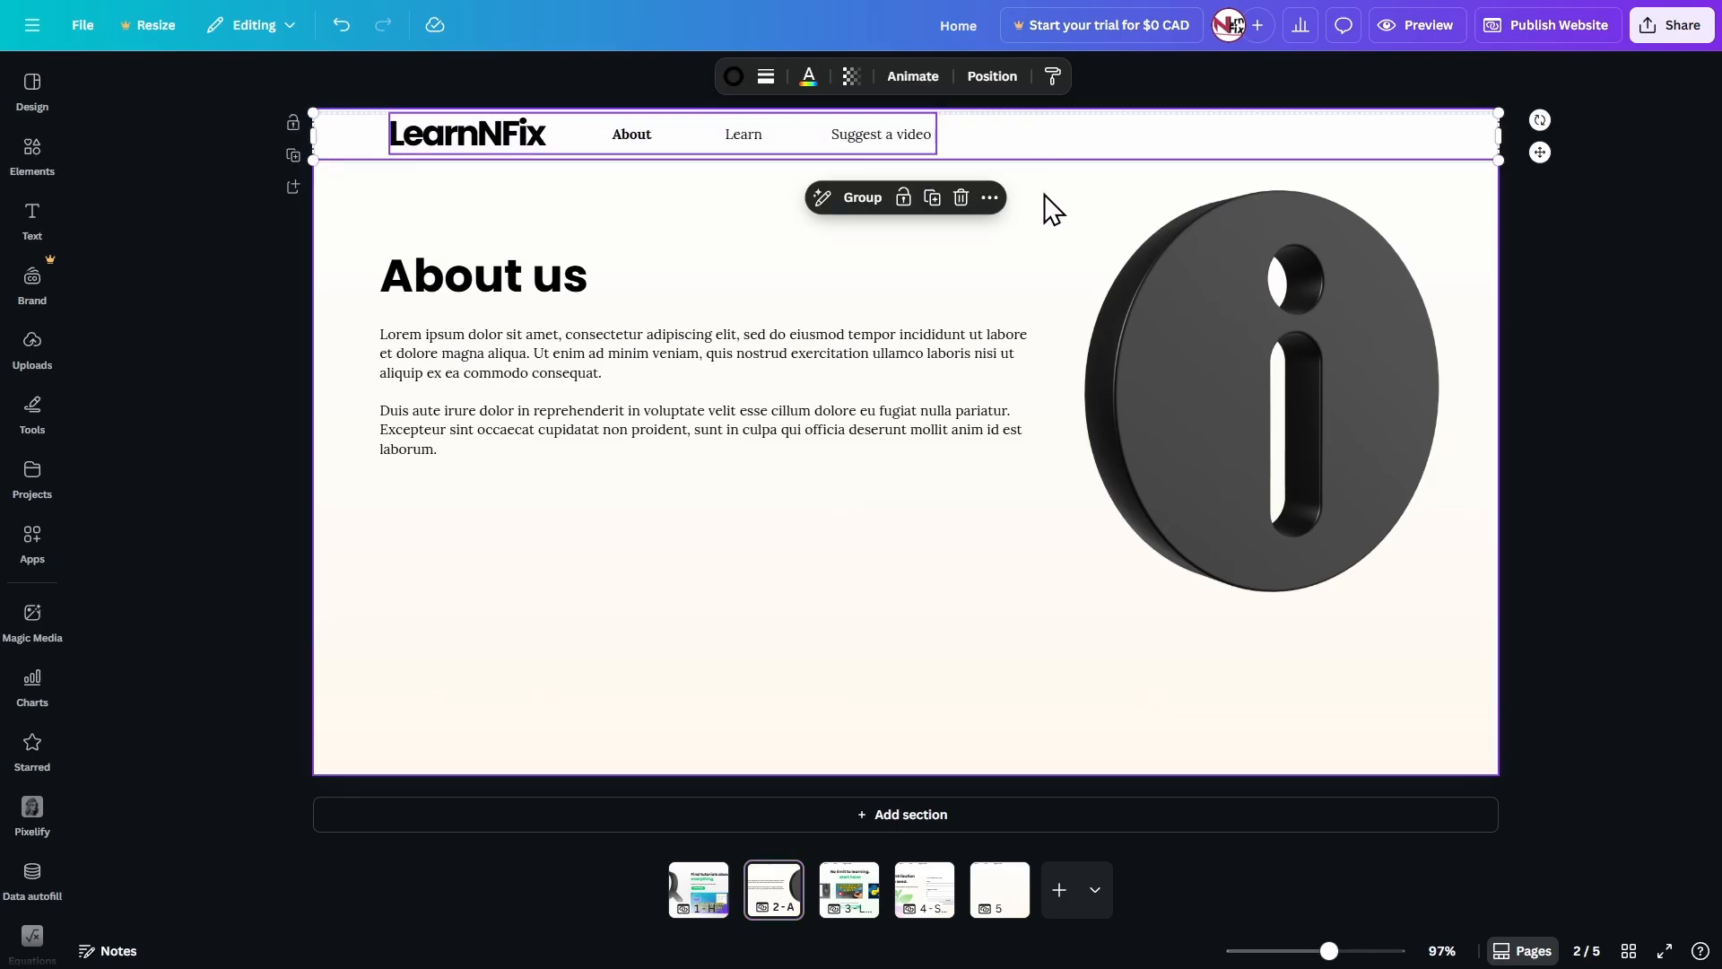
pyautogui.press('Delete')
pyautogui.click(849, 890)
pyautogui.moveTo(361, 73); pyautogui.dragTo(1005, 175)
pyautogui.press('Delete')
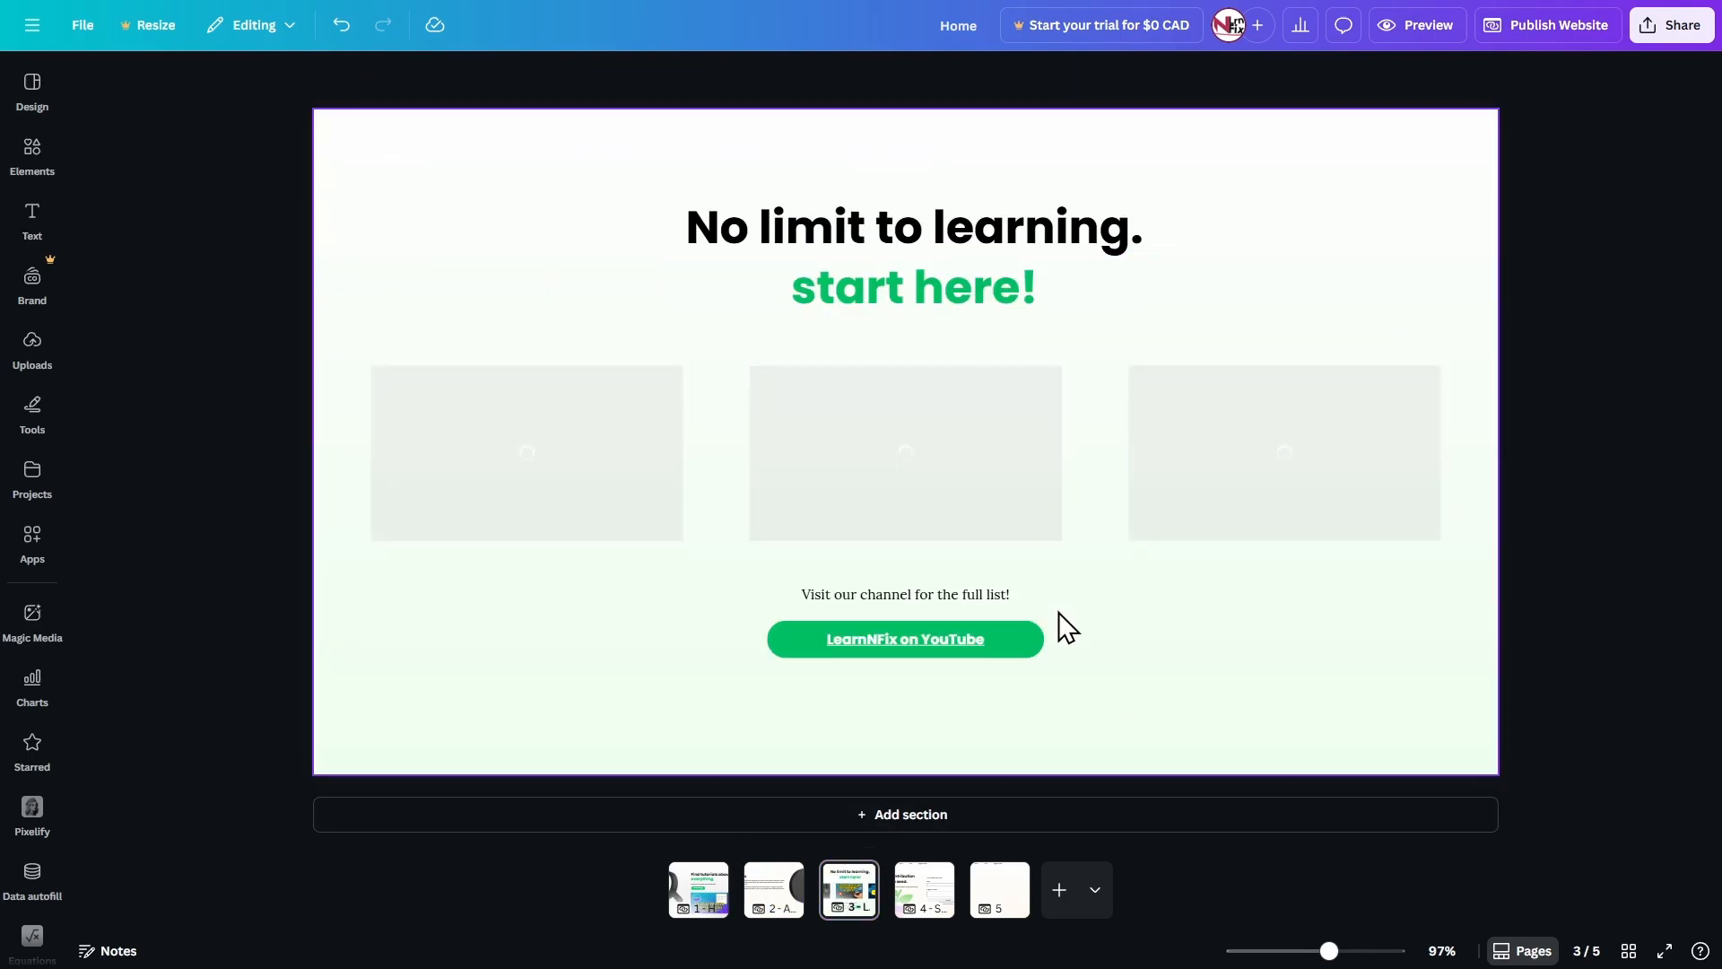
pyautogui.click(924, 892)
pyautogui.moveTo(392, 73); pyautogui.dragTo(1014, 202)
pyautogui.press('Delete')
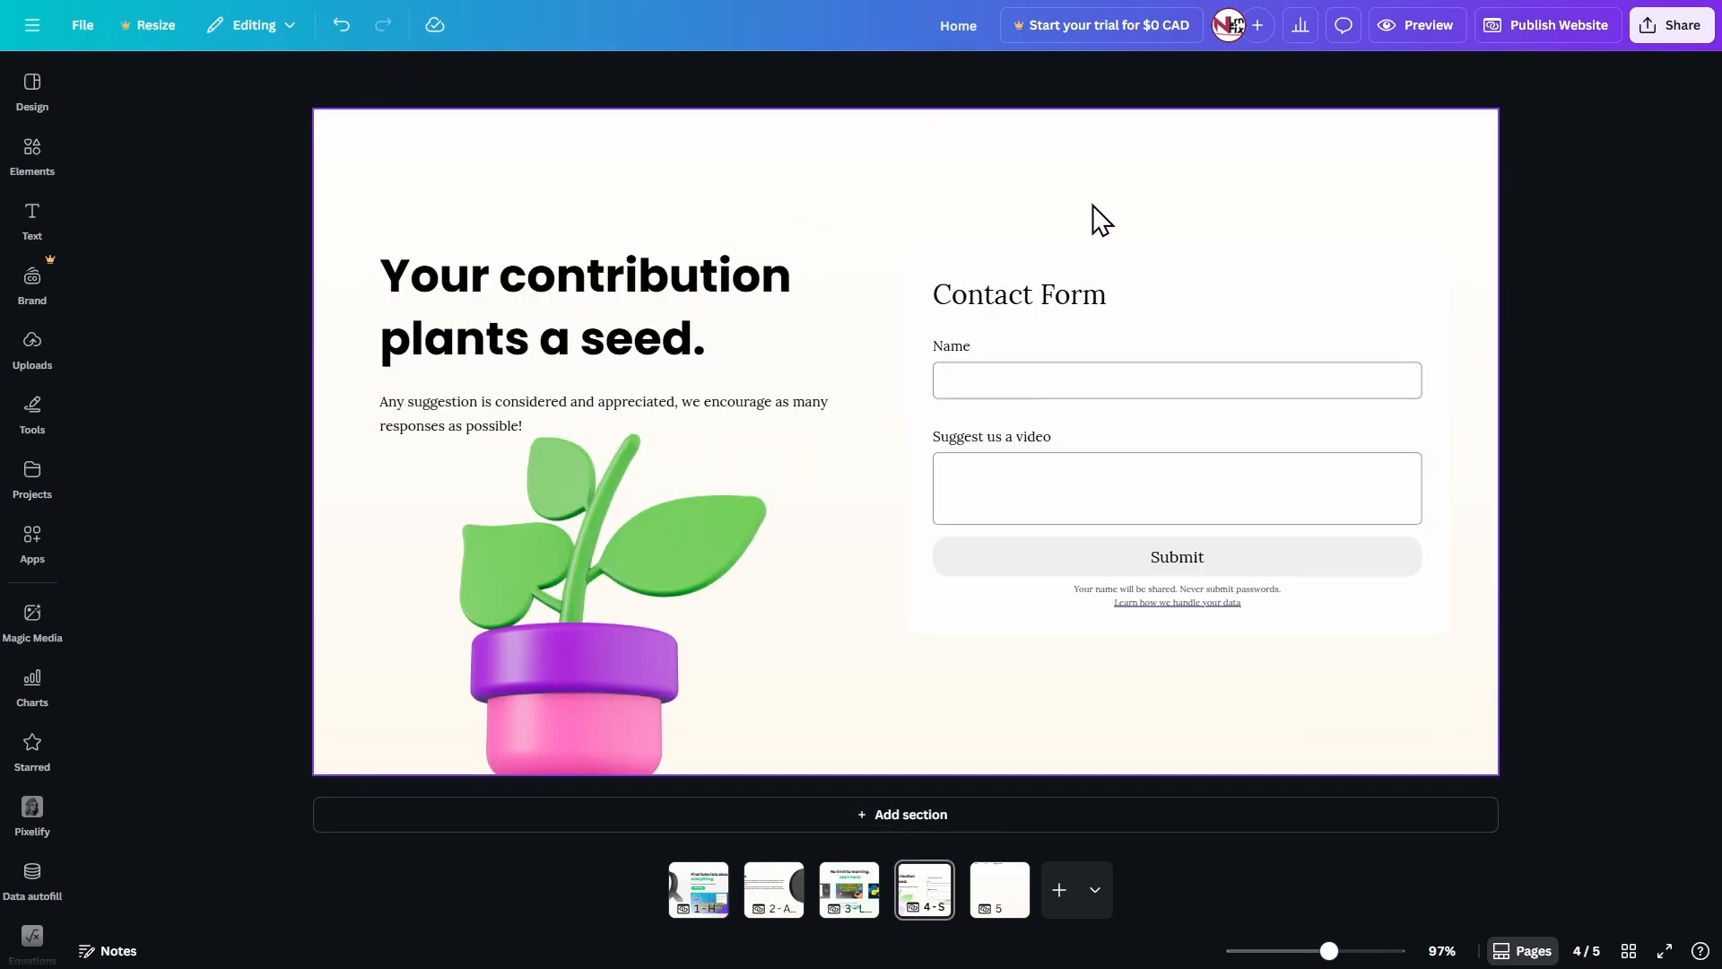
# Add a text box reading "LearnNFix" at the top of the Home page, above the magnifying glass.
pyautogui.click(693, 902)
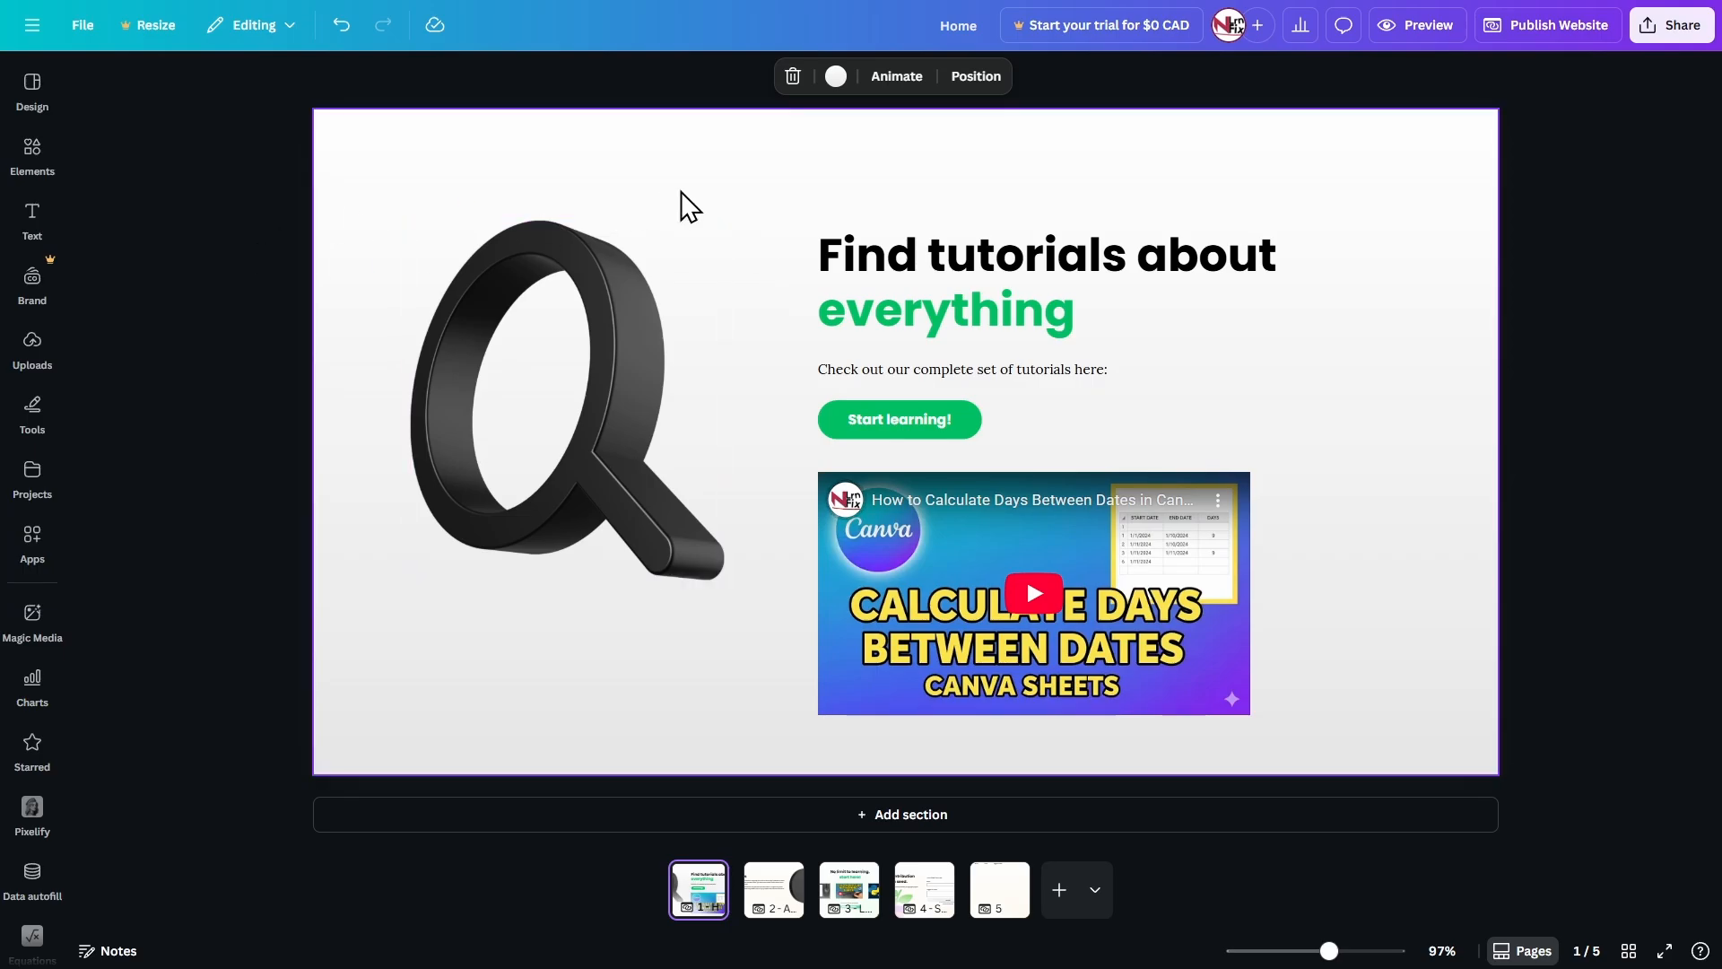
pyautogui.press('t')
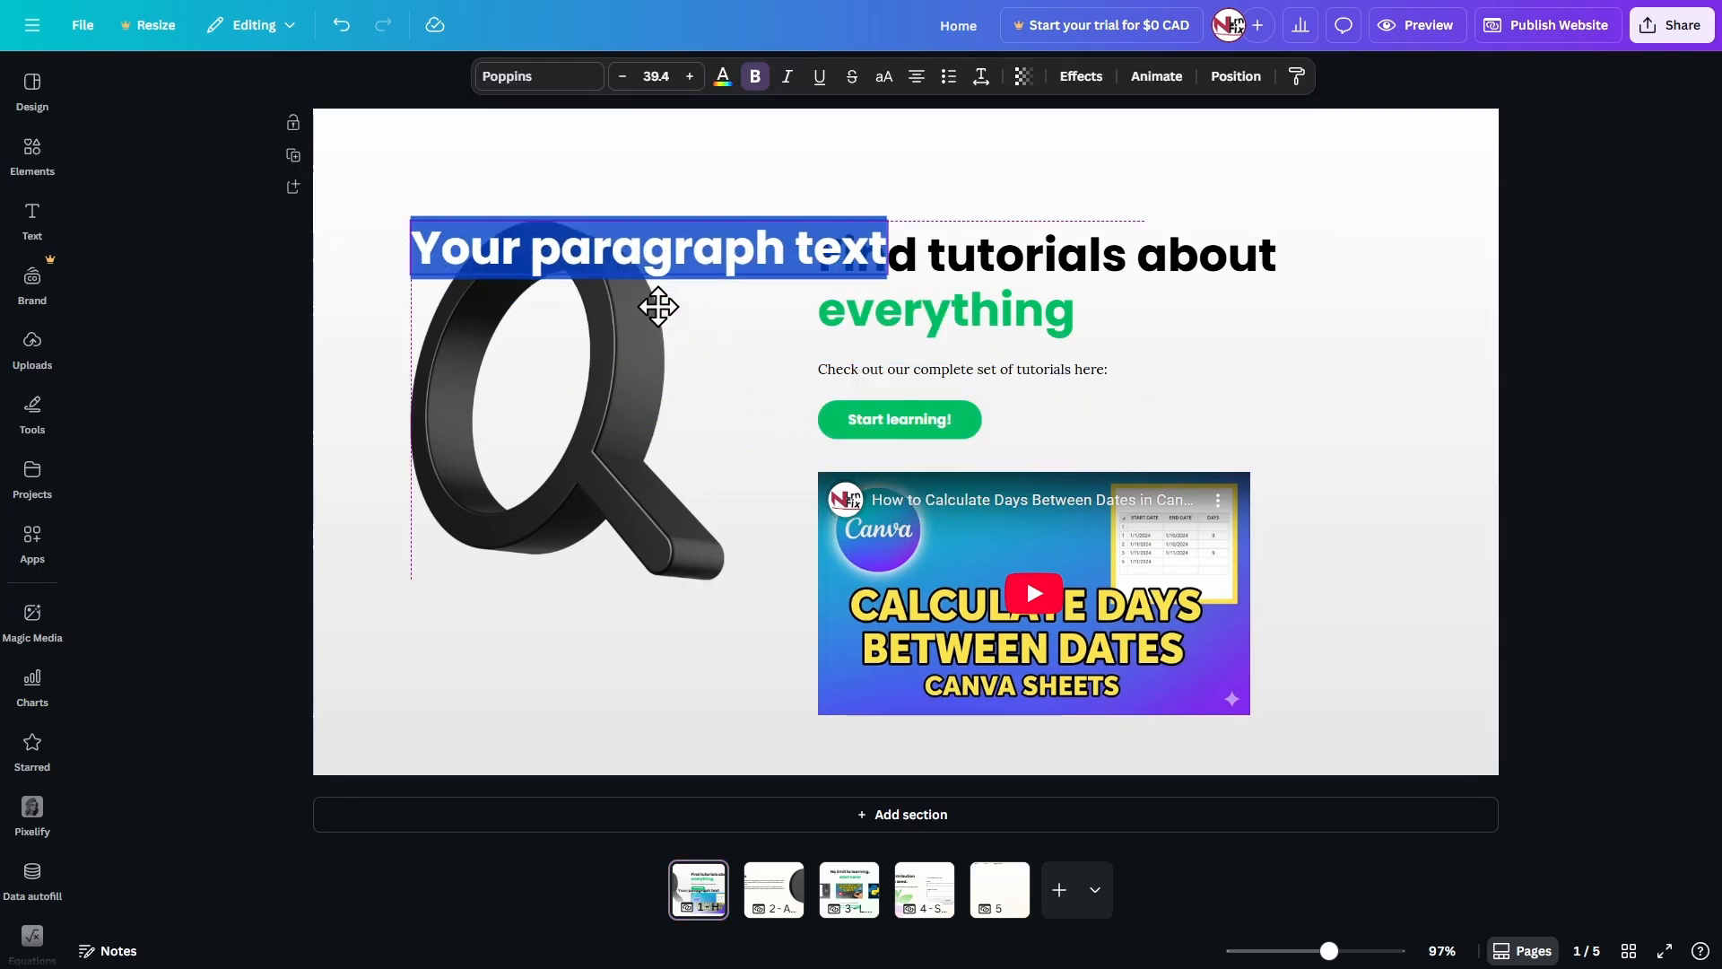
pyautogui.moveTo(922, 510); pyautogui.dragTo(619, 203)
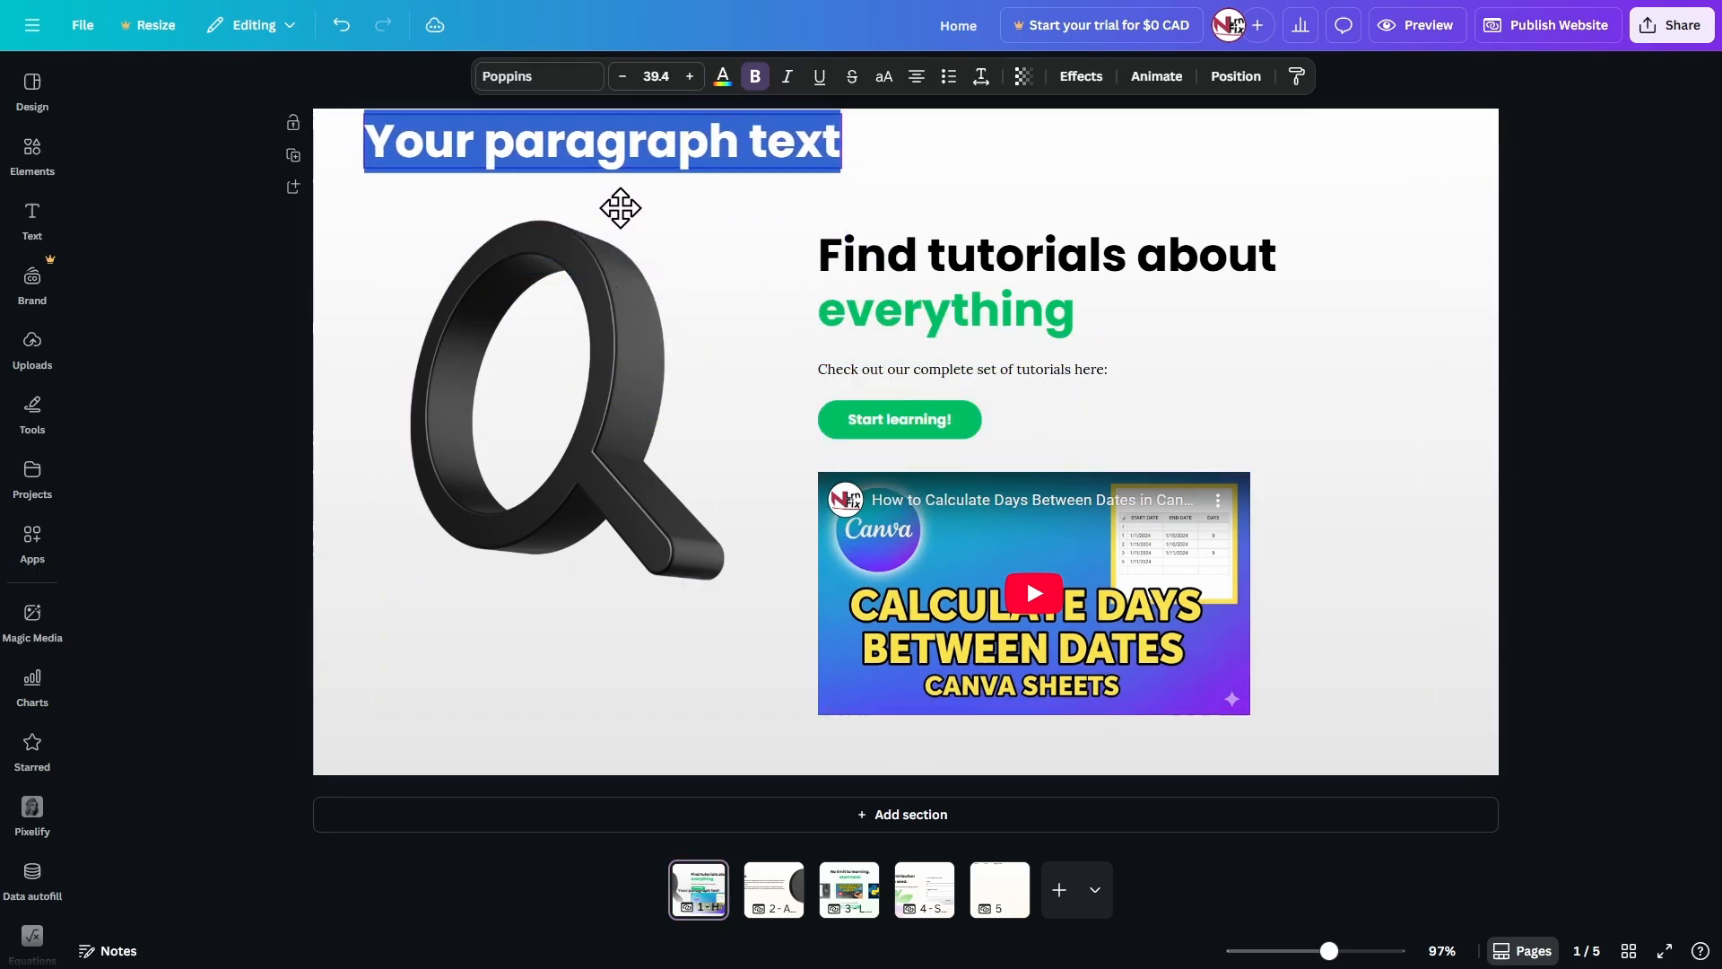
pyautogui.doubleClick(629, 150)
pyautogui.tripleClick(771, 148)
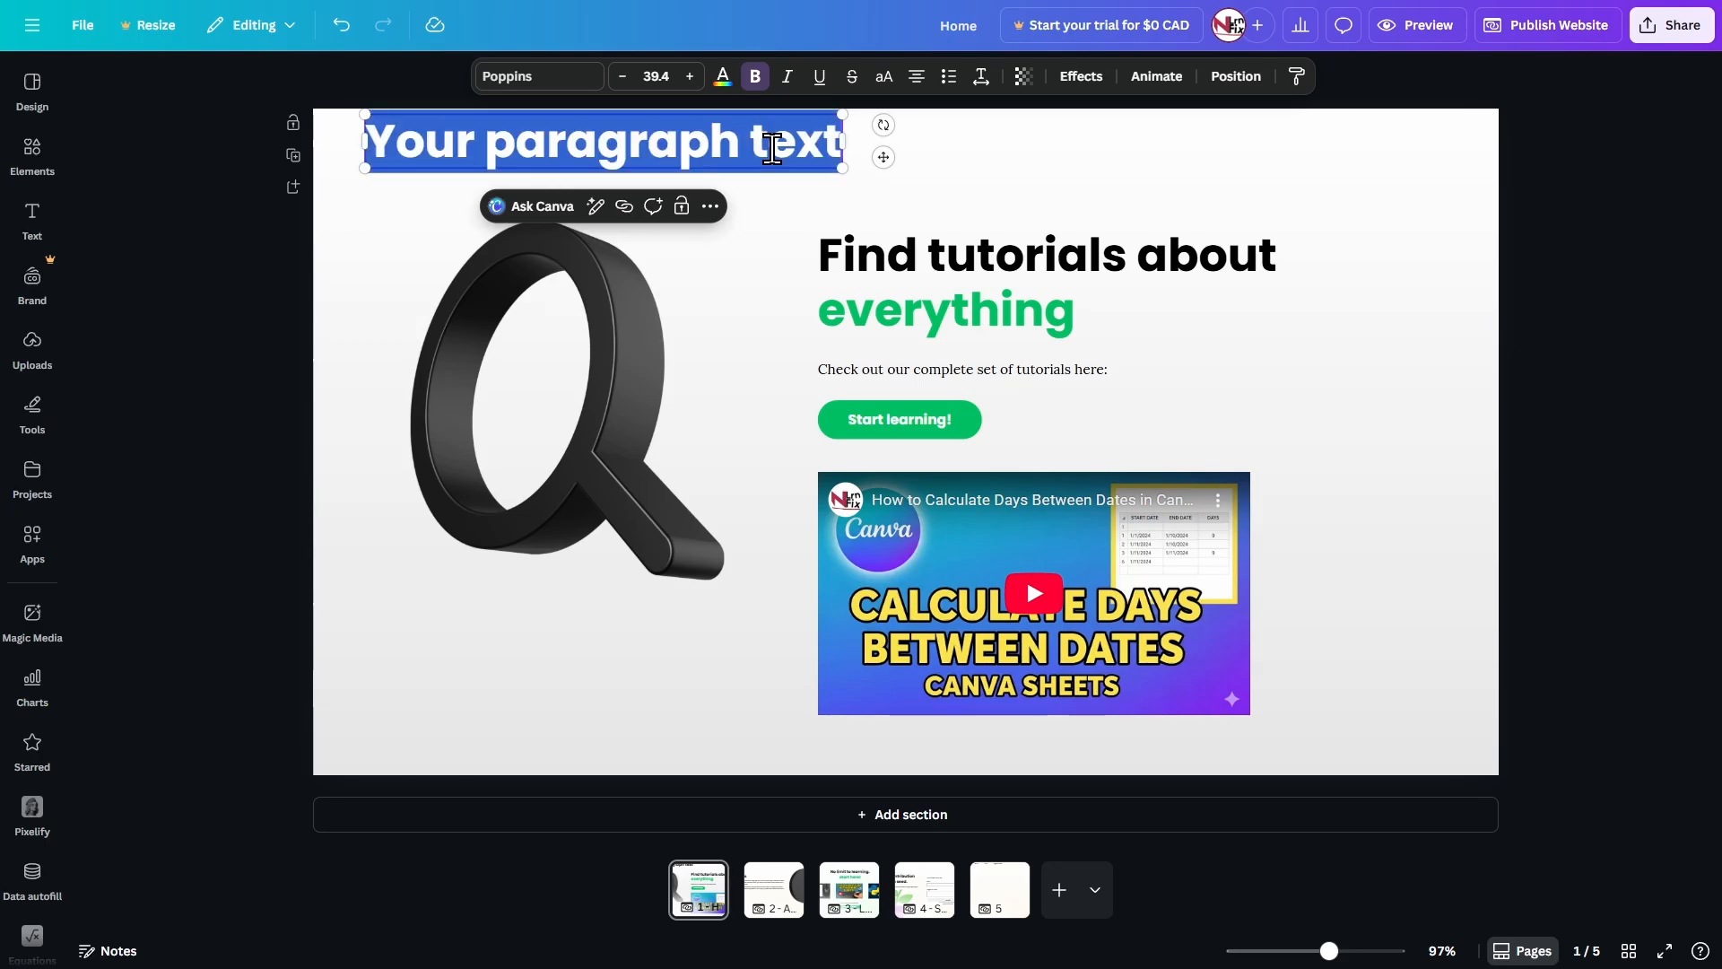
pyautogui.write('LearnNfix')
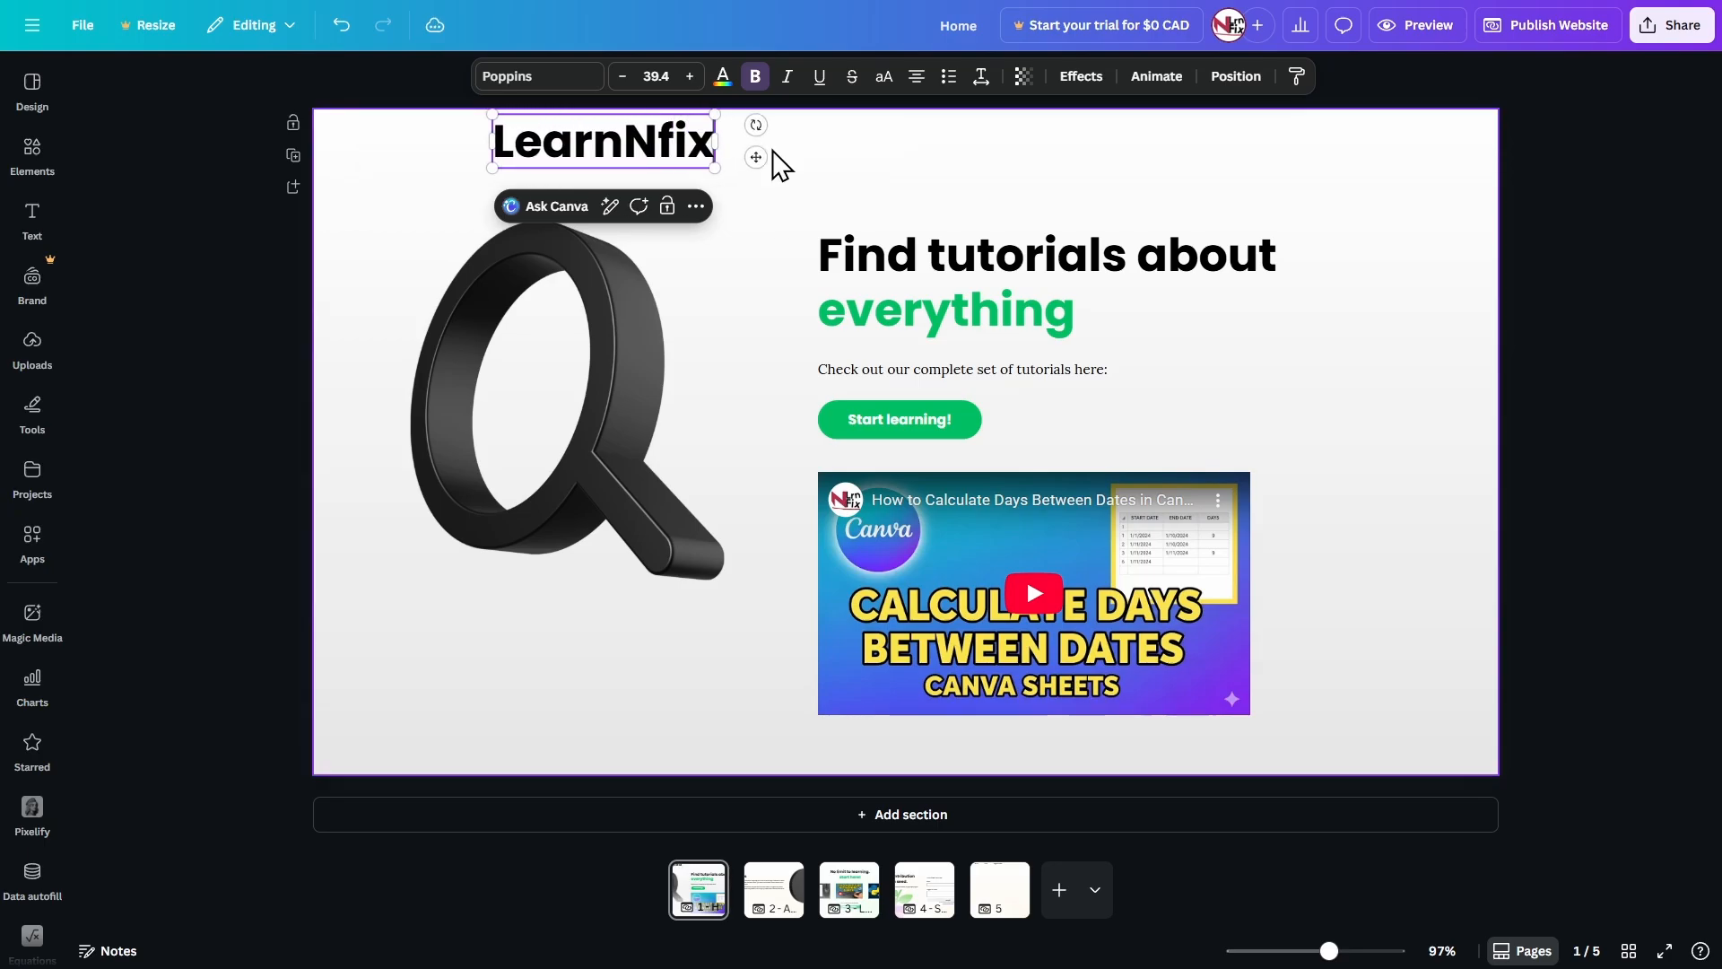
pyautogui.press('BackSpace')
pyautogui.press('BackSpace')
pyautogui.press('BackSpace')
pyautogui.write('Fix')
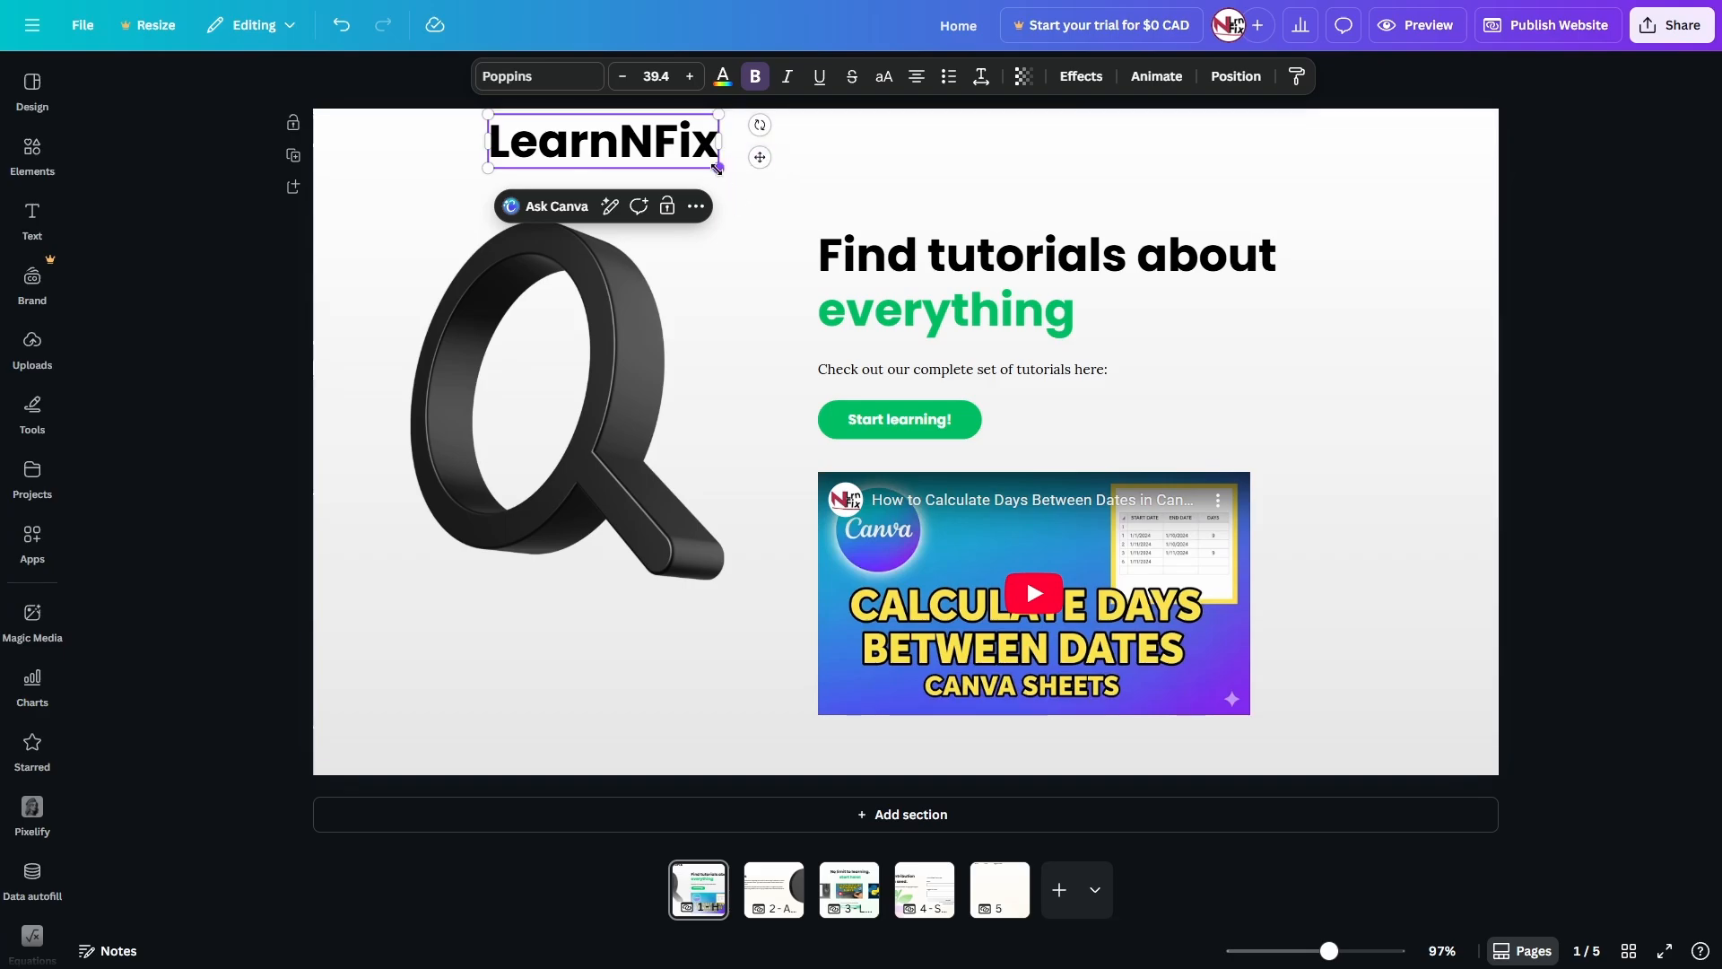
# Set the LearnNFix title's font size to 30 and align its left edge with the magnifying glass.
pyautogui.click(654, 75)
pyautogui.write('30')
pyautogui.press('Return')
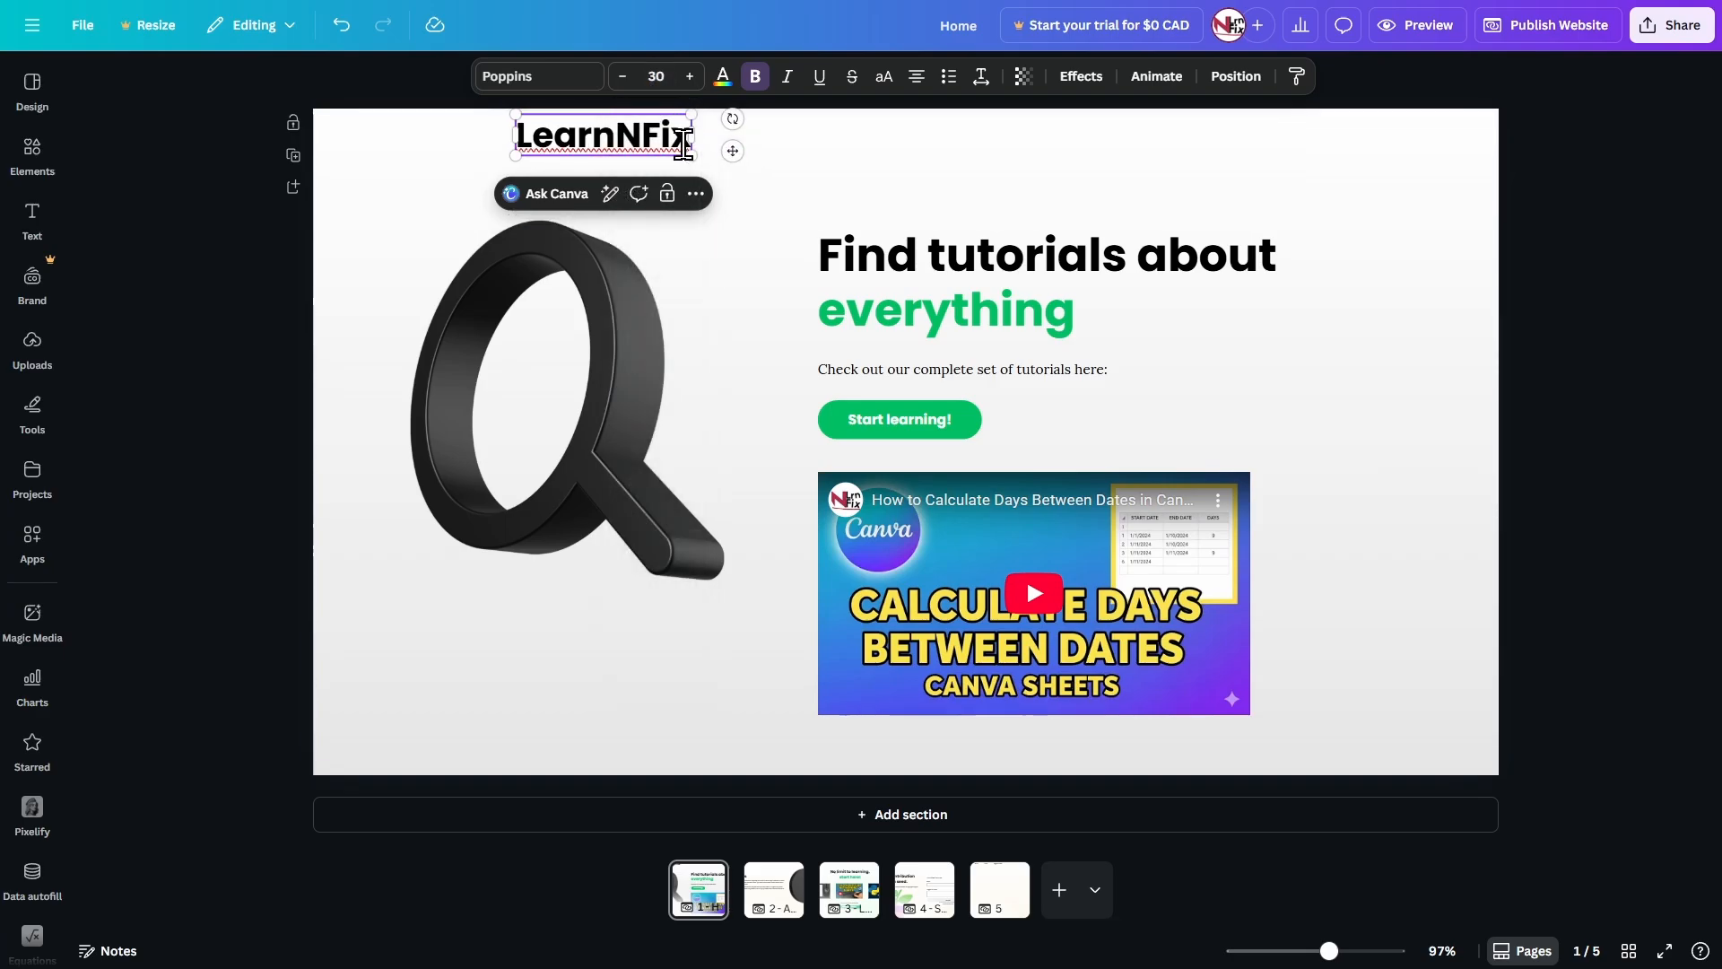
pyautogui.moveTo(731, 153); pyautogui.dragTo(622, 155)
pyautogui.click(730, 151)
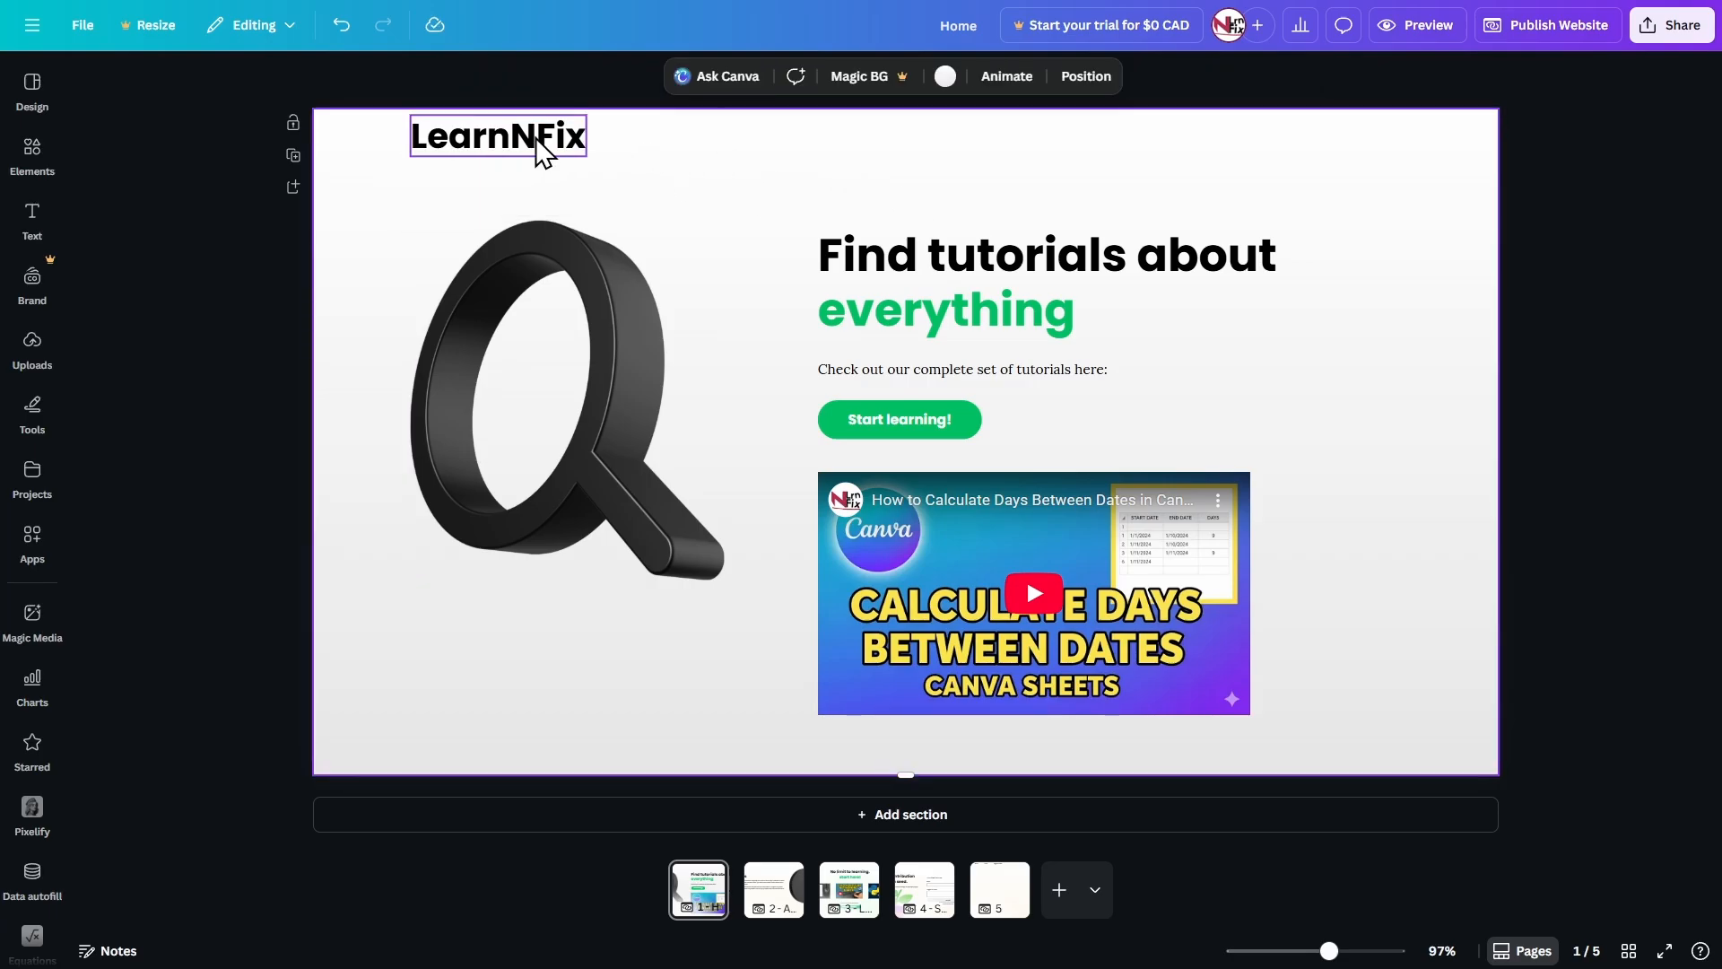
# Place a size 12 duplicate of the LearnNFix title to the right of the original, vertically centred with it.
pyautogui.click(517, 149)
pyautogui.hotkey('ctrl', 'd')
pyautogui.moveTo(512, 151); pyautogui.dragTo(718, 142)
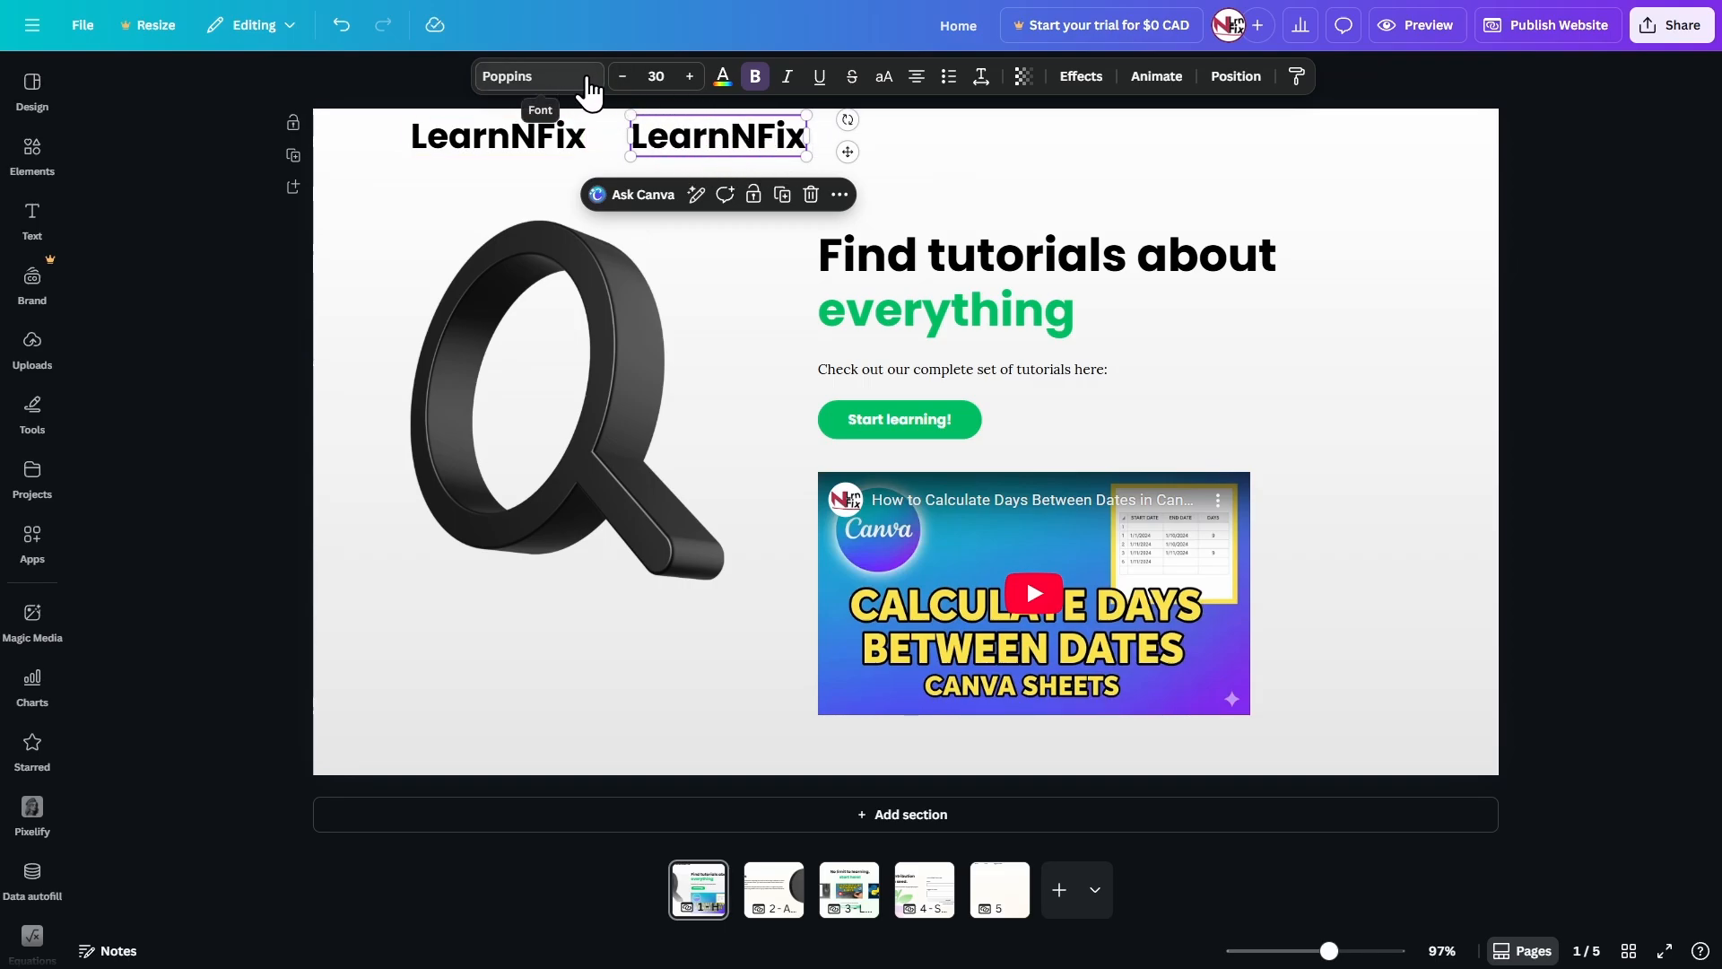
pyautogui.click(668, 76)
pyautogui.write('12')
pyautogui.press('Return')
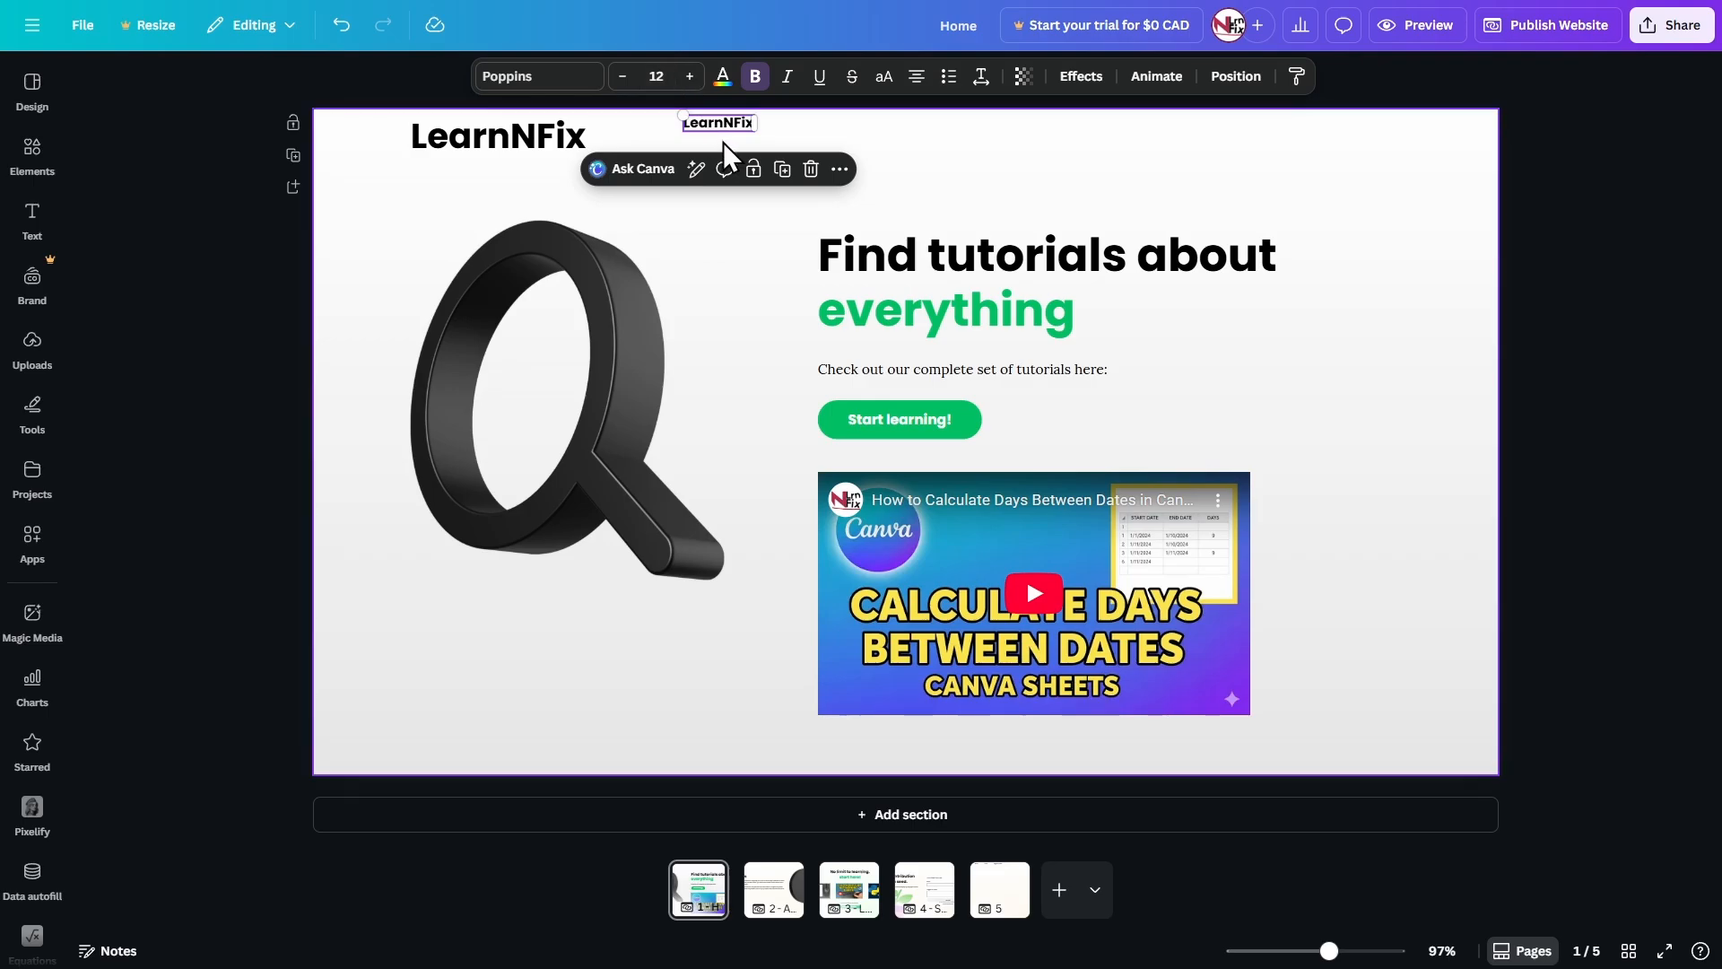
pyautogui.moveTo(728, 126); pyautogui.dragTo(690, 135)
pyautogui.moveTo(405, 101); pyautogui.dragTo(737, 147)
pyautogui.click(423, 90)
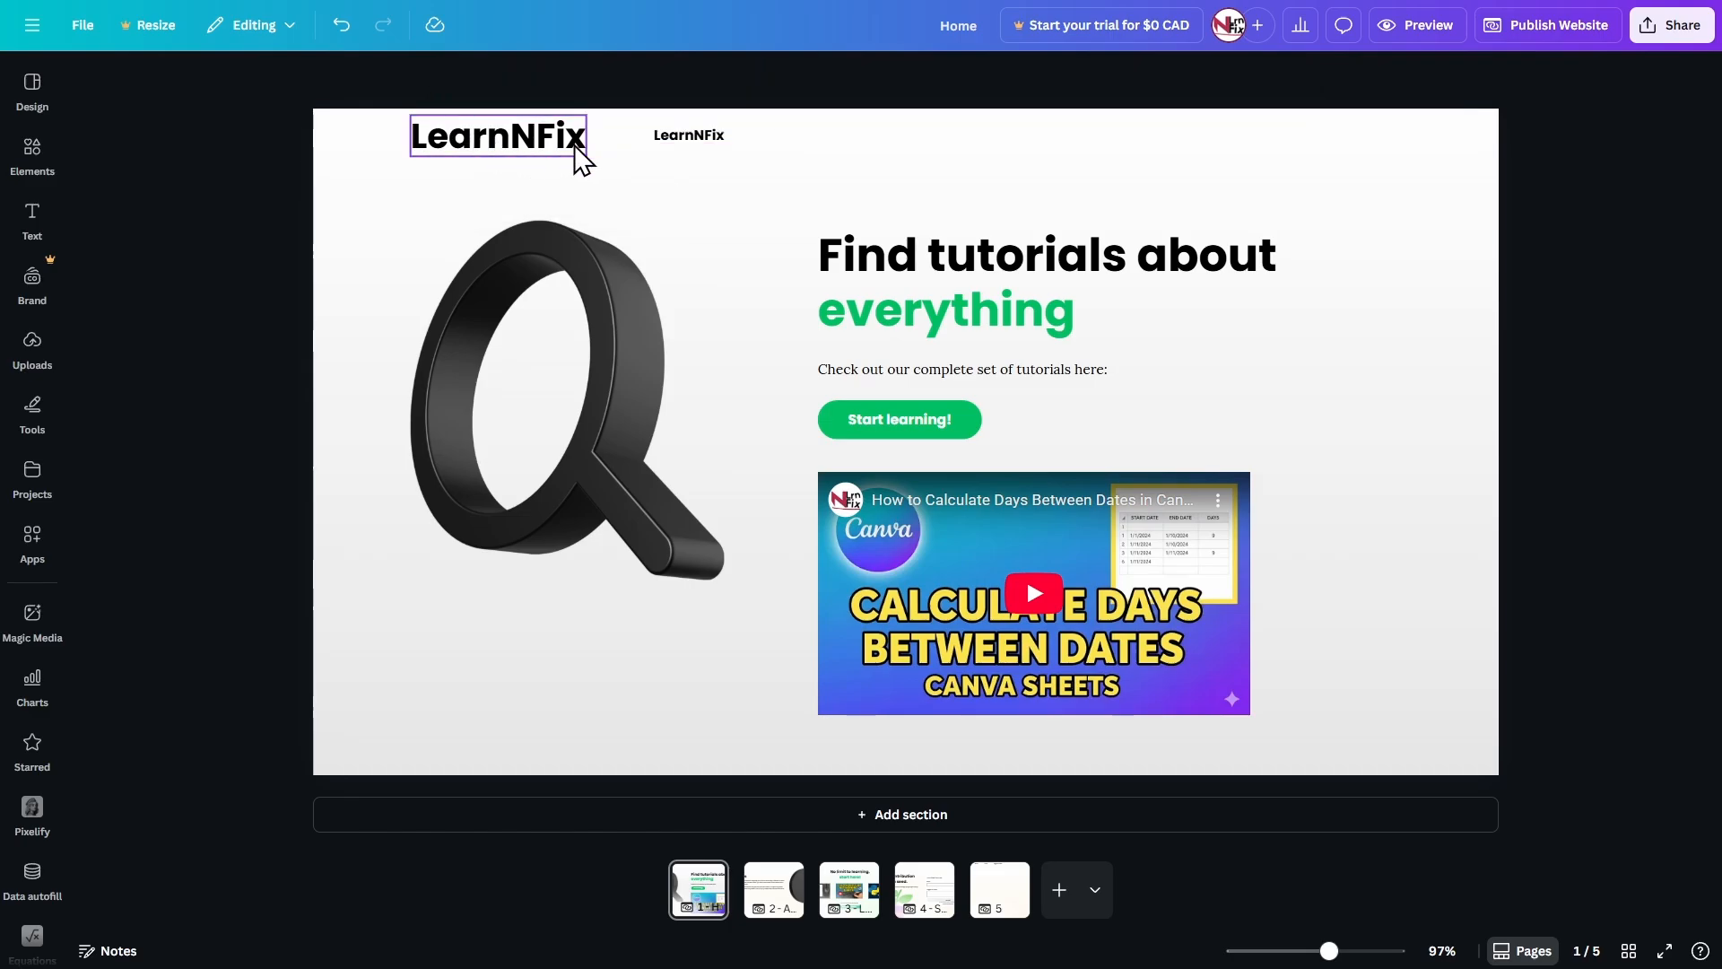
# Change the small LearnNFix copy's font to Lora and remove its bold formatting.
pyautogui.click(708, 137)
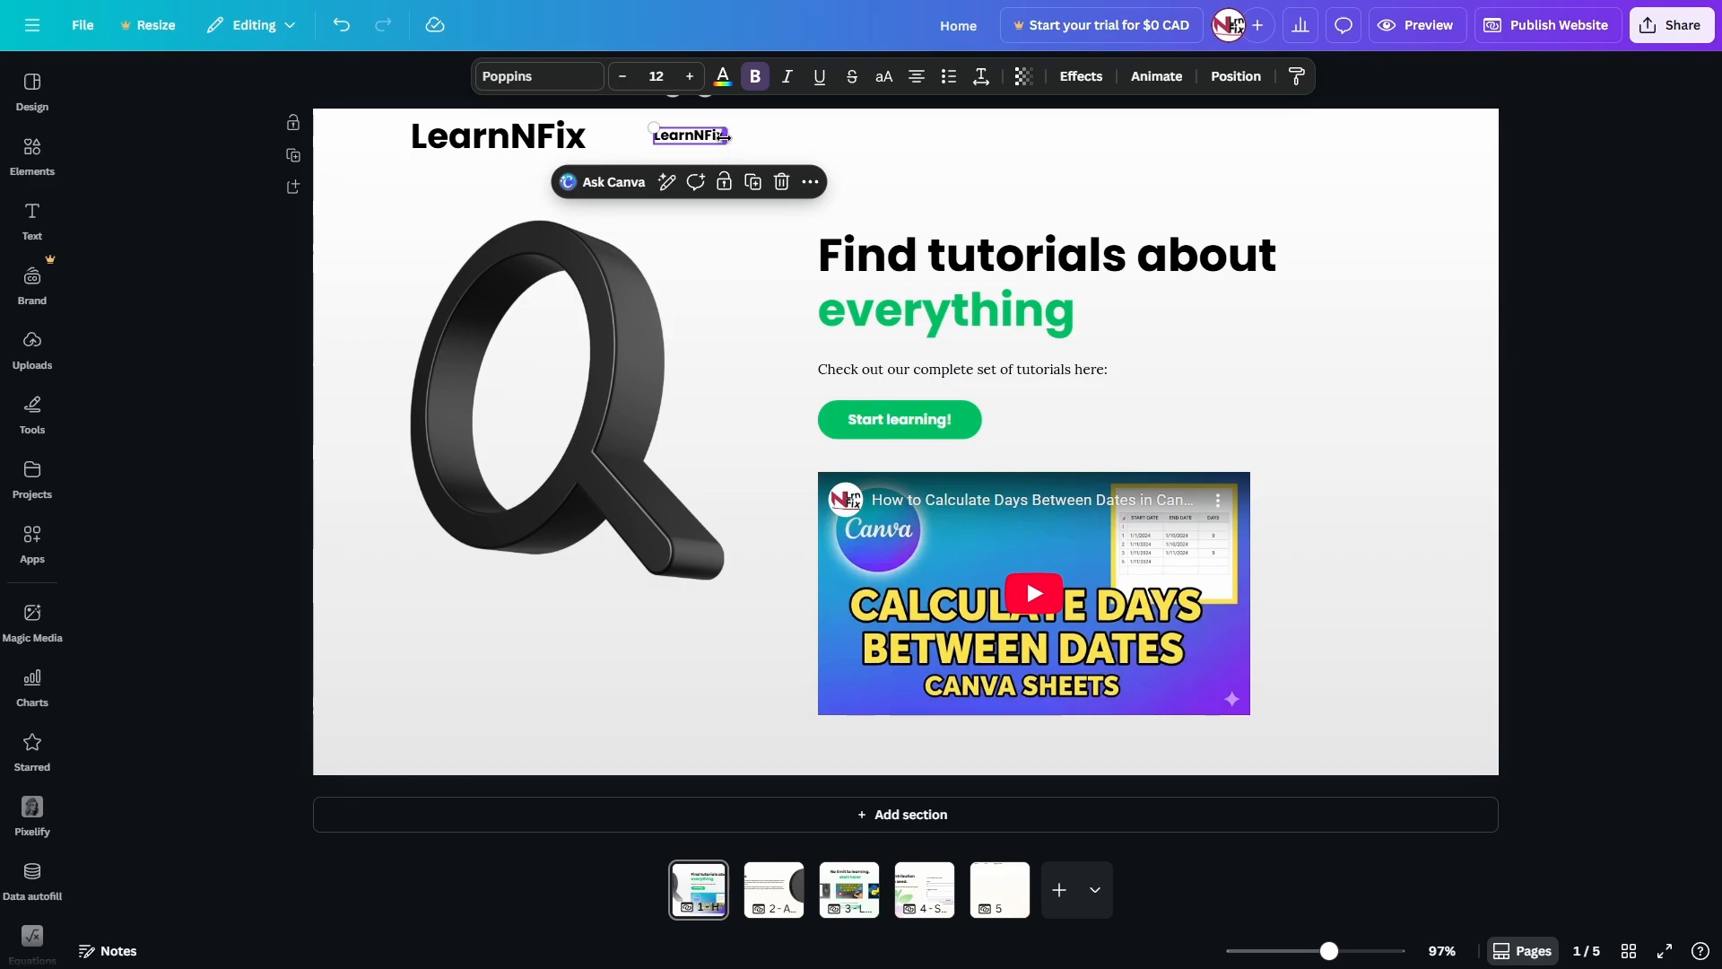
pyautogui.click(507, 79)
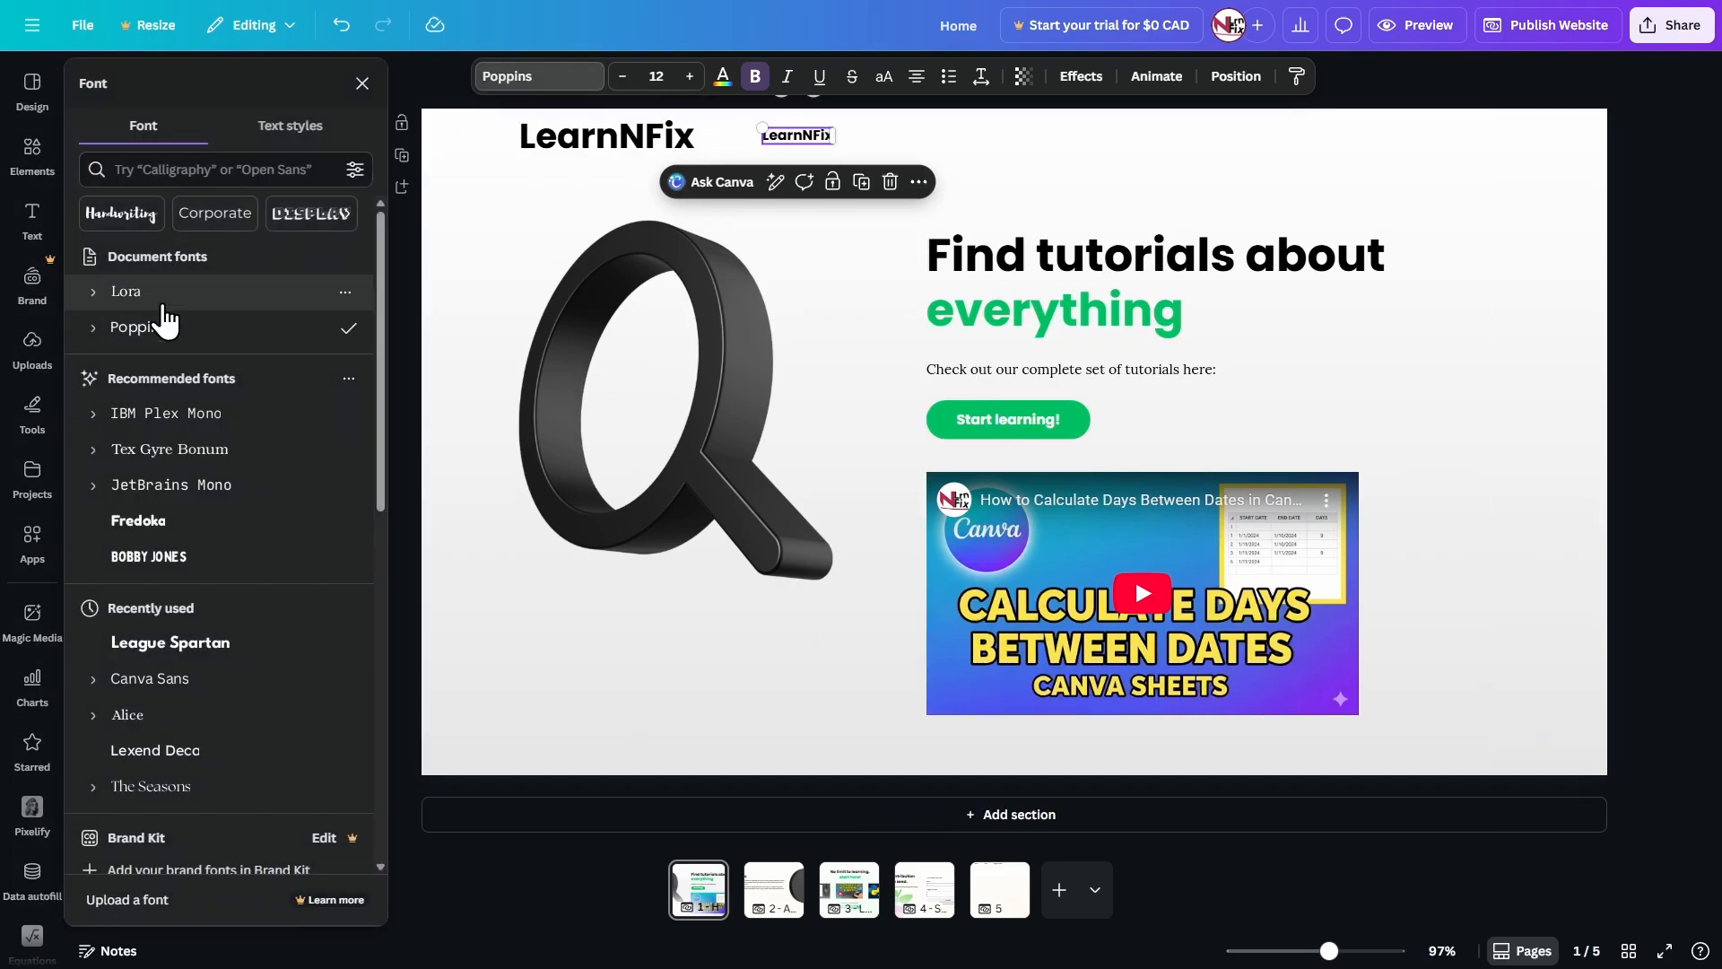
pyautogui.click(127, 292)
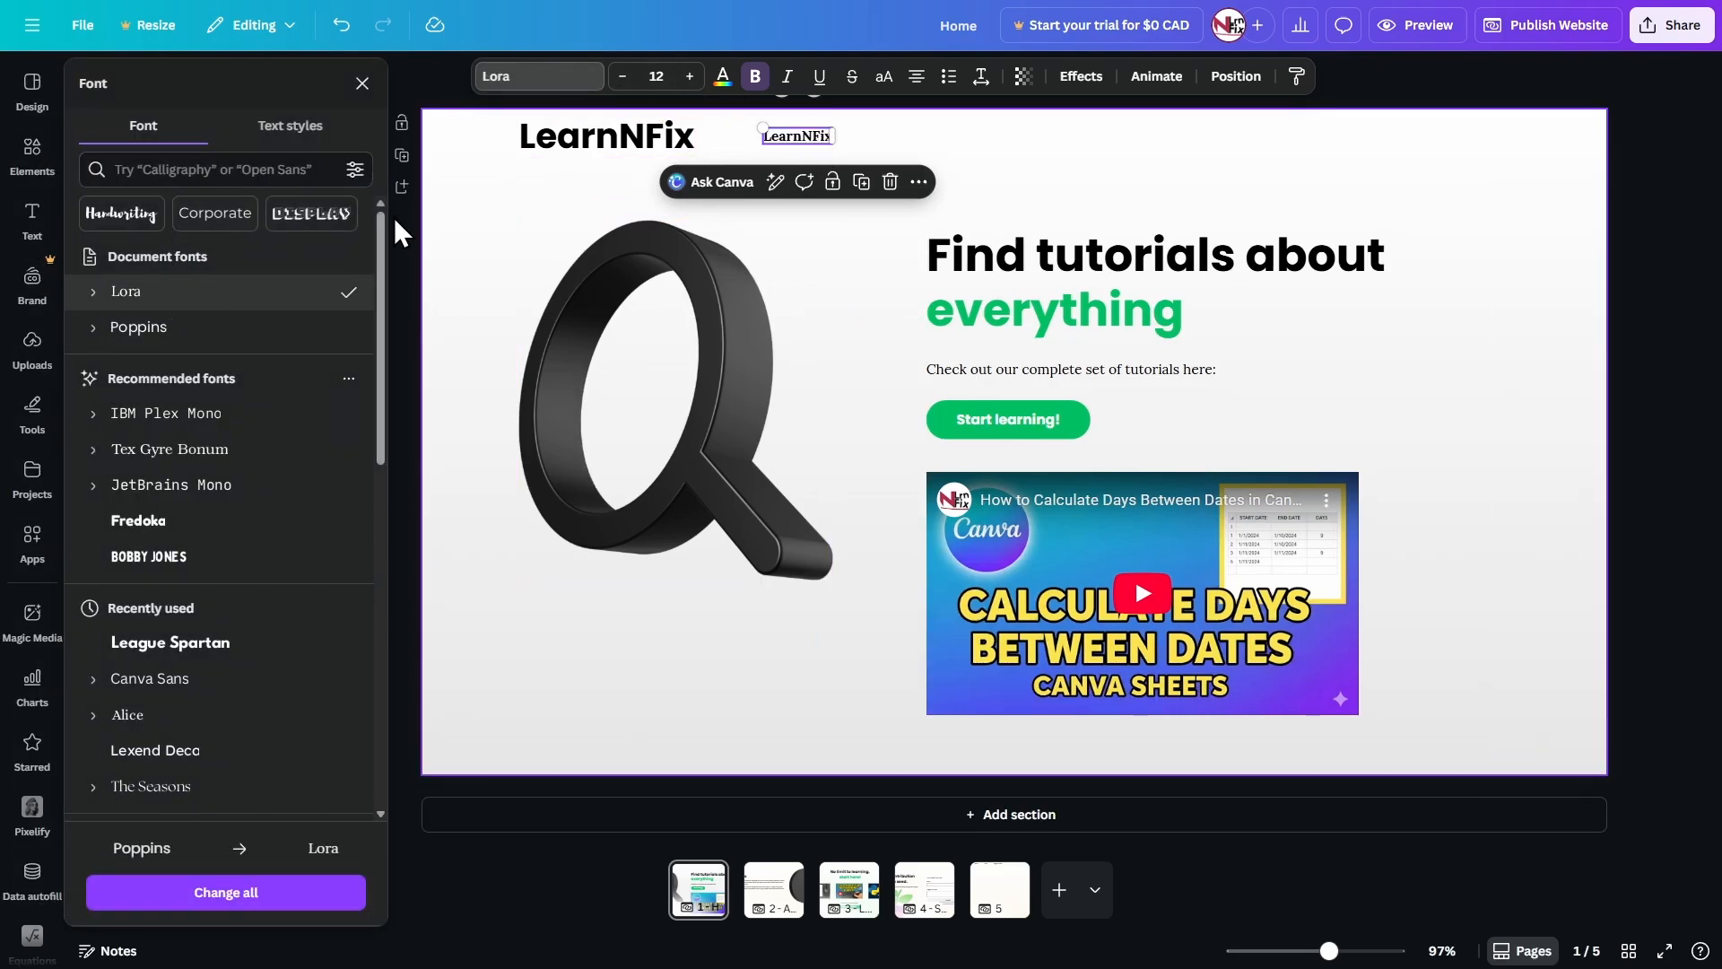
pyautogui.click(866, 152)
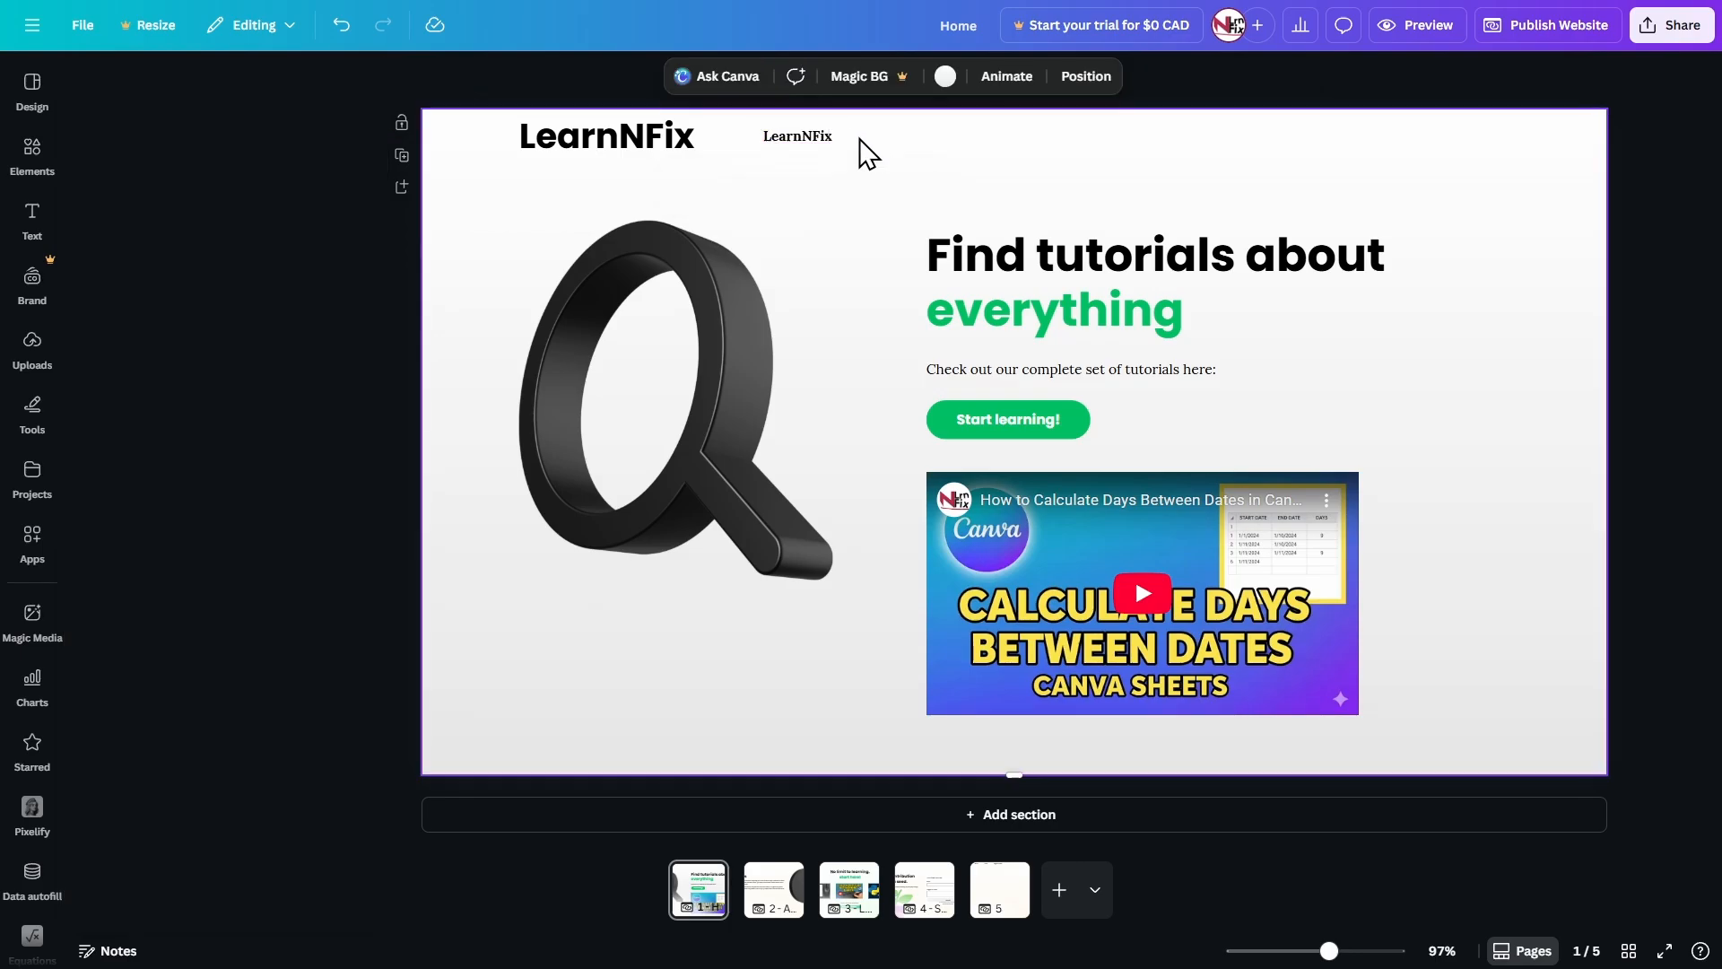
pyautogui.click(717, 135)
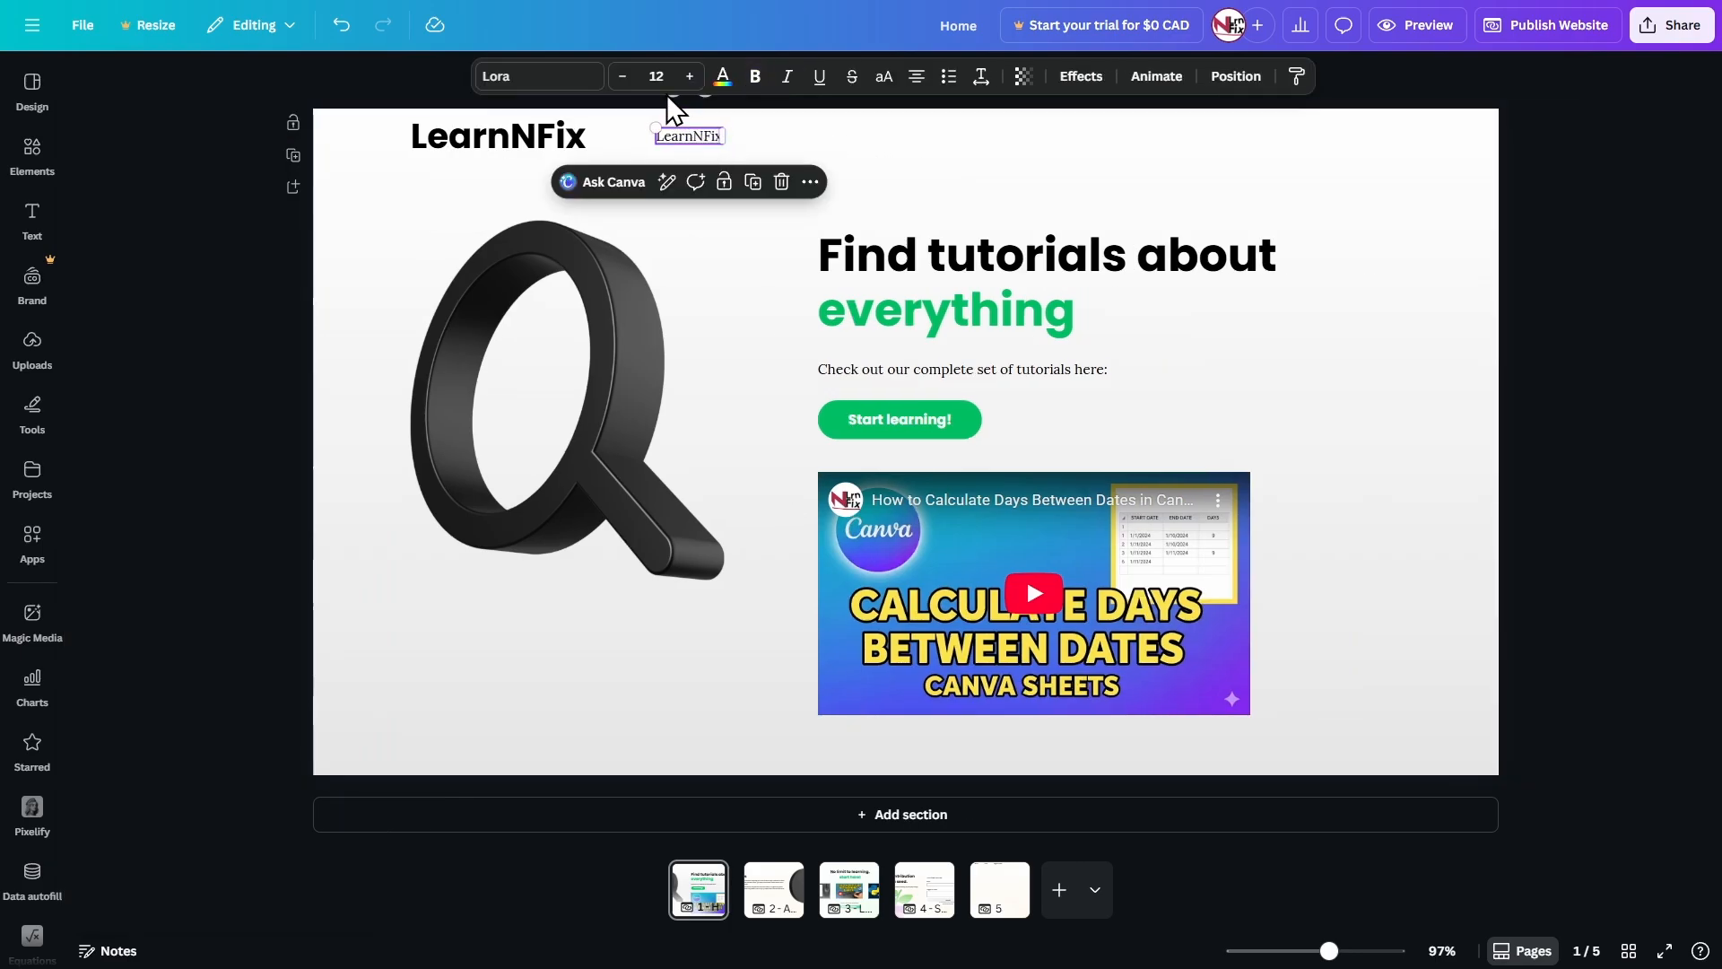
# Replace the text of the small LearnNFix copy with "About".
pyautogui.doubleClick(678, 133)
pyautogui.write('About')
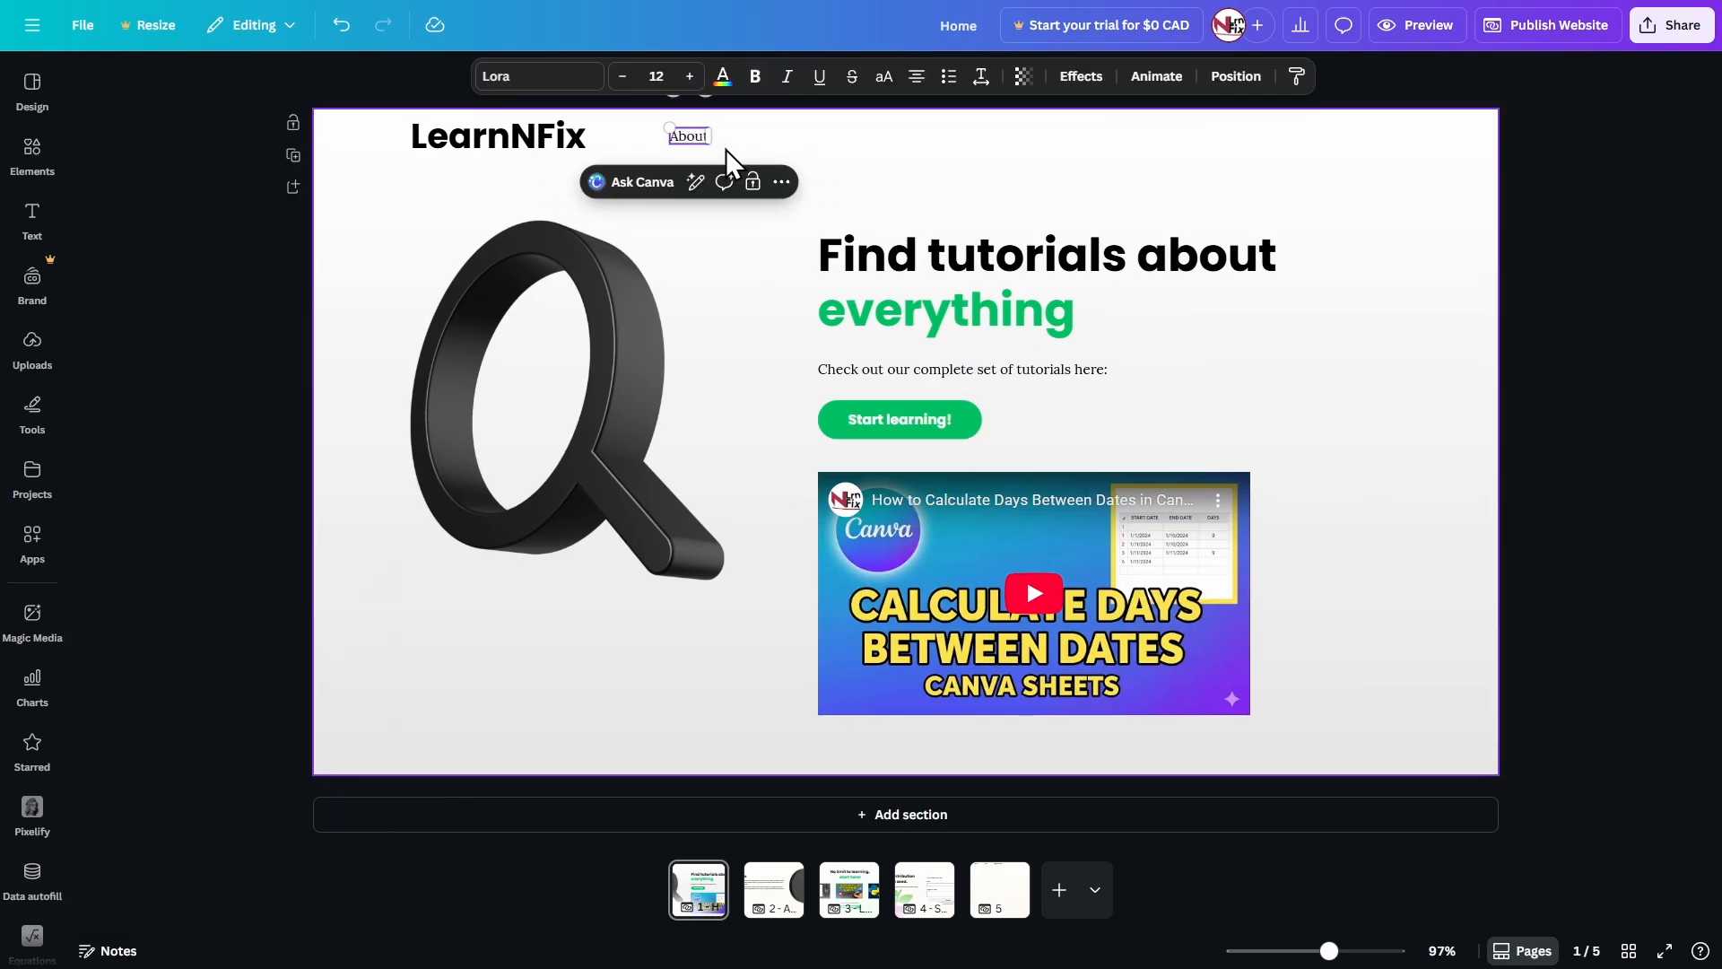
pyautogui.click(713, 154)
# Duplicate the About label to its right in the header and change the copy's text to "Learn".
pyautogui.click(692, 139)
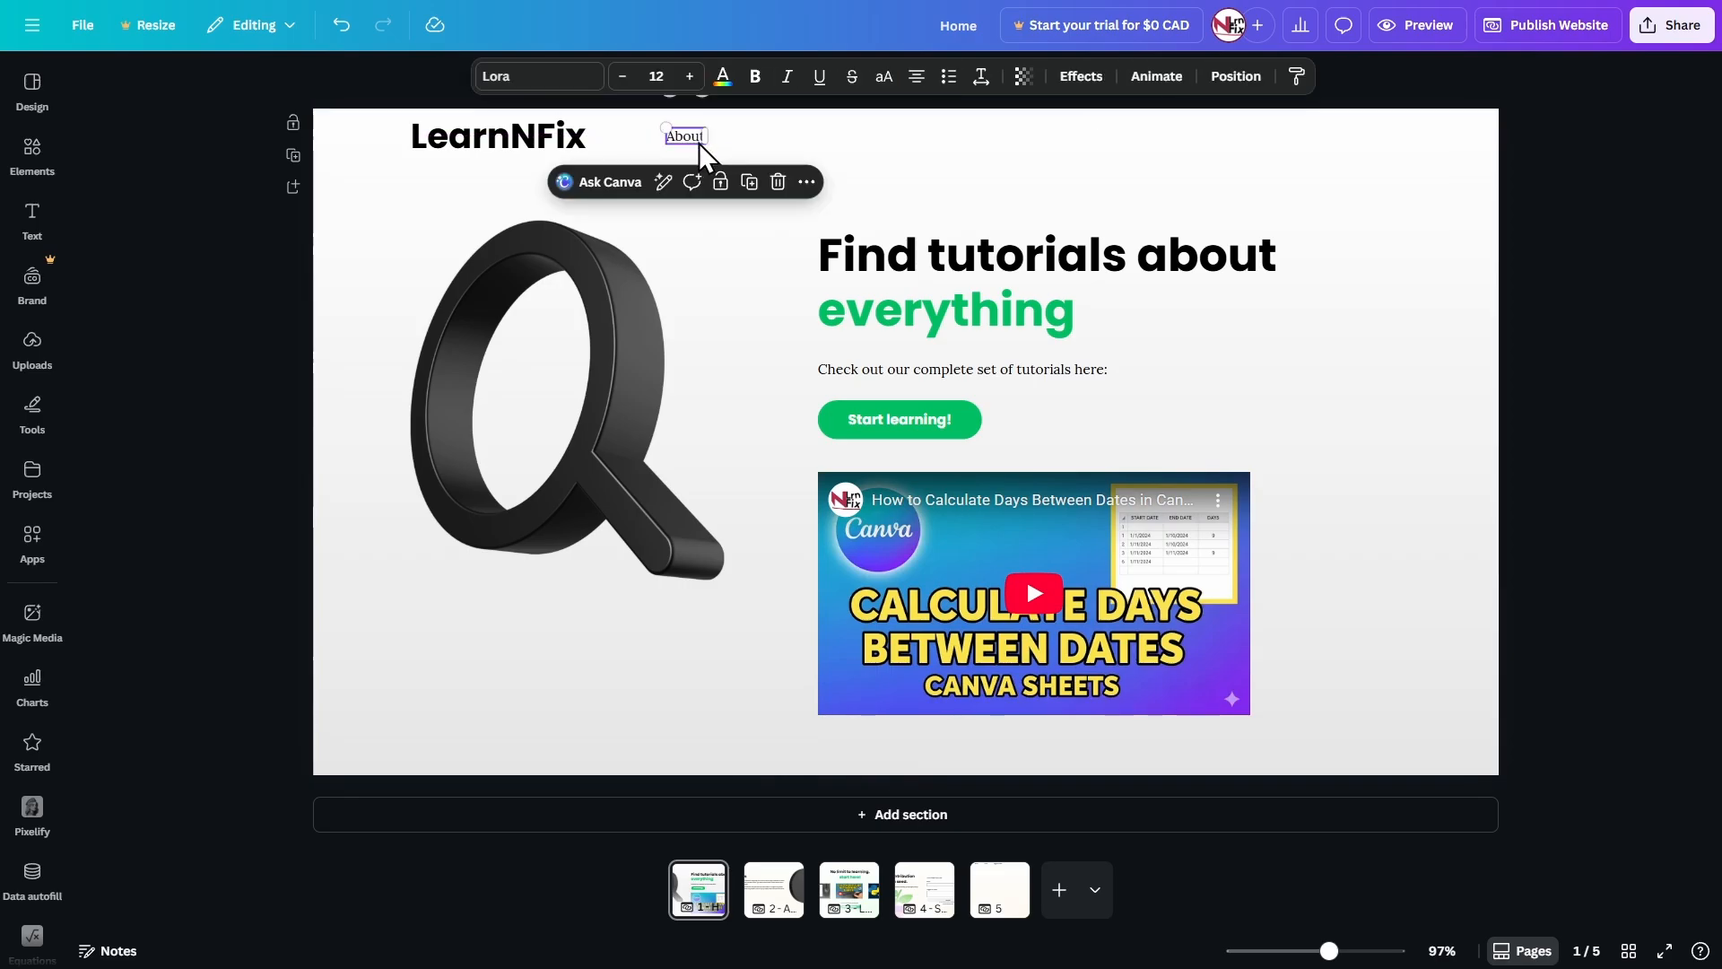
pyautogui.moveTo(698, 141); pyautogui.dragTo(793, 132)
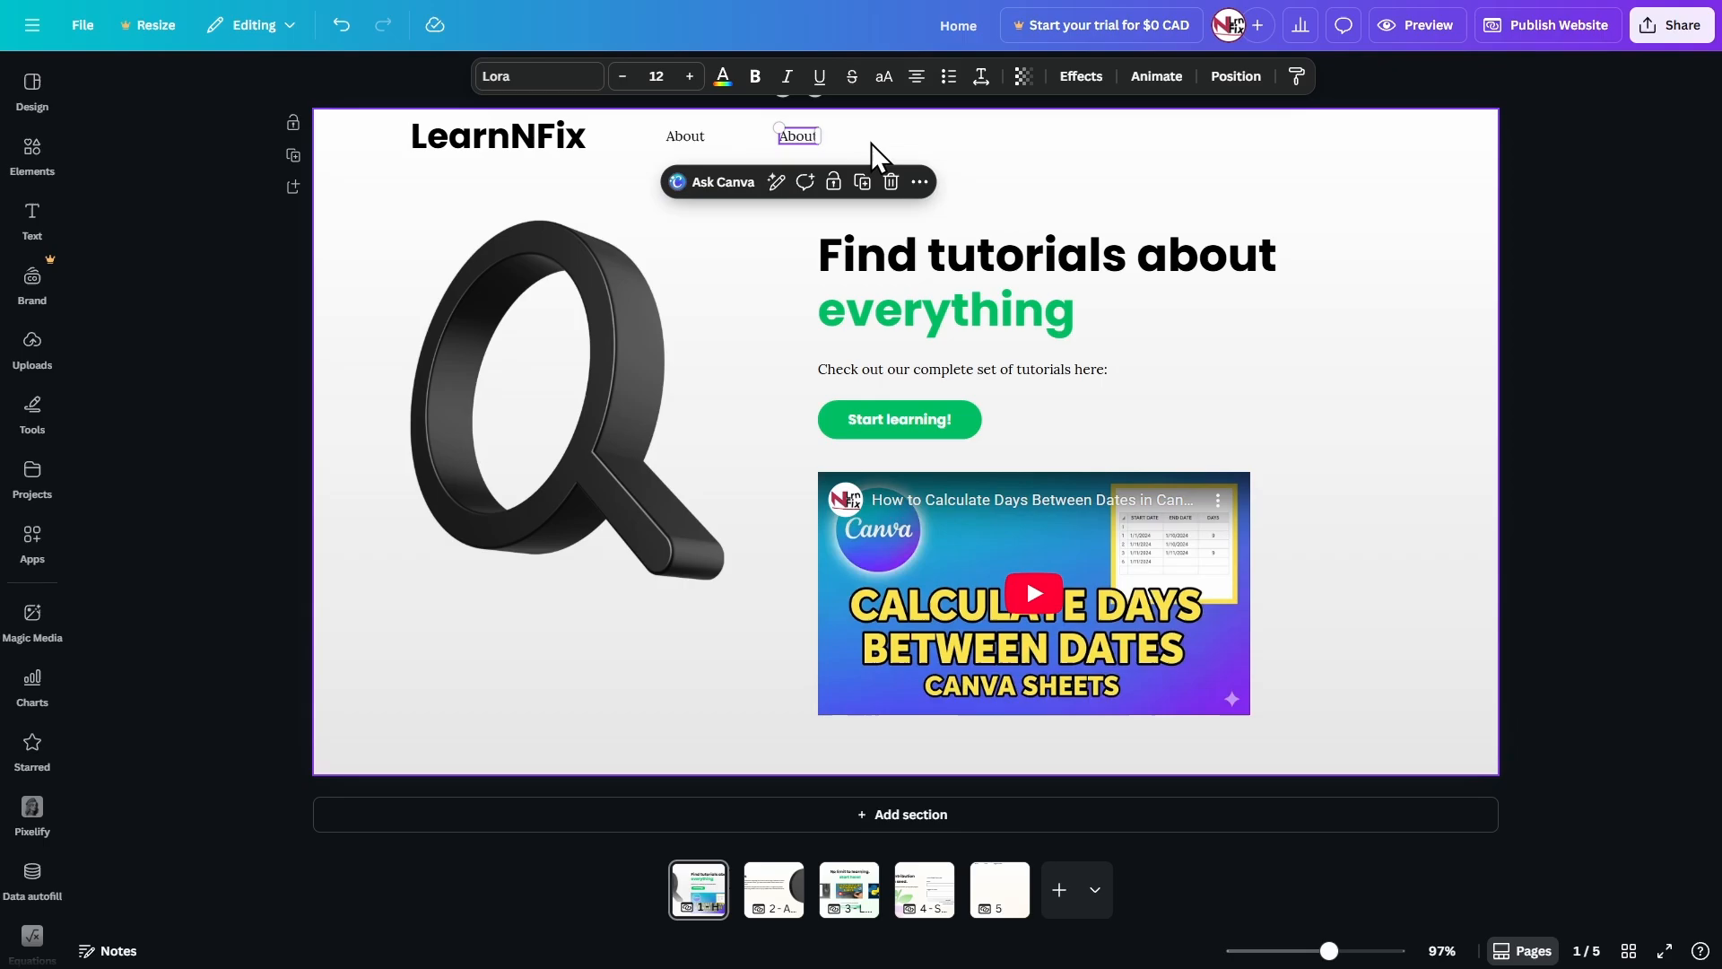
pyautogui.doubleClick(804, 137)
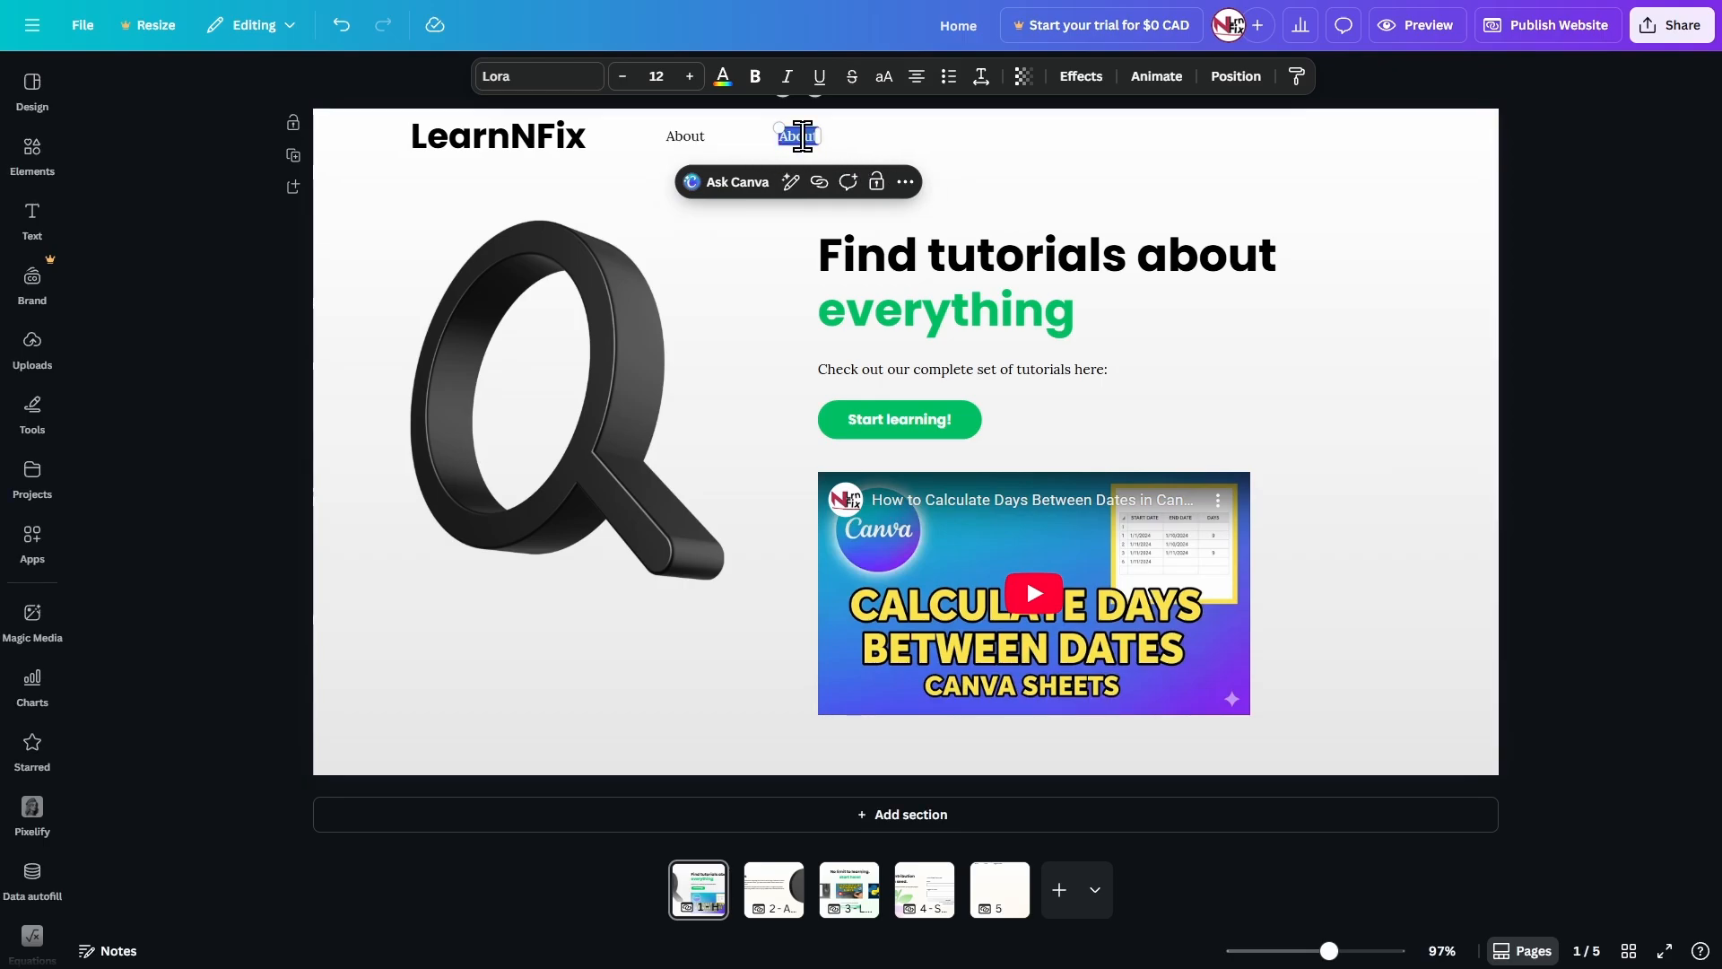
pyautogui.write('Learn')
pyautogui.click(884, 137)
# Duplicate the Learn label to its right in the header and change the copy's text to "Suggest a video".
pyautogui.moveTo(801, 140); pyautogui.dragTo(920, 137)
pyautogui.hotkey('ctrl', 'd')
pyautogui.doubleClick(920, 137)
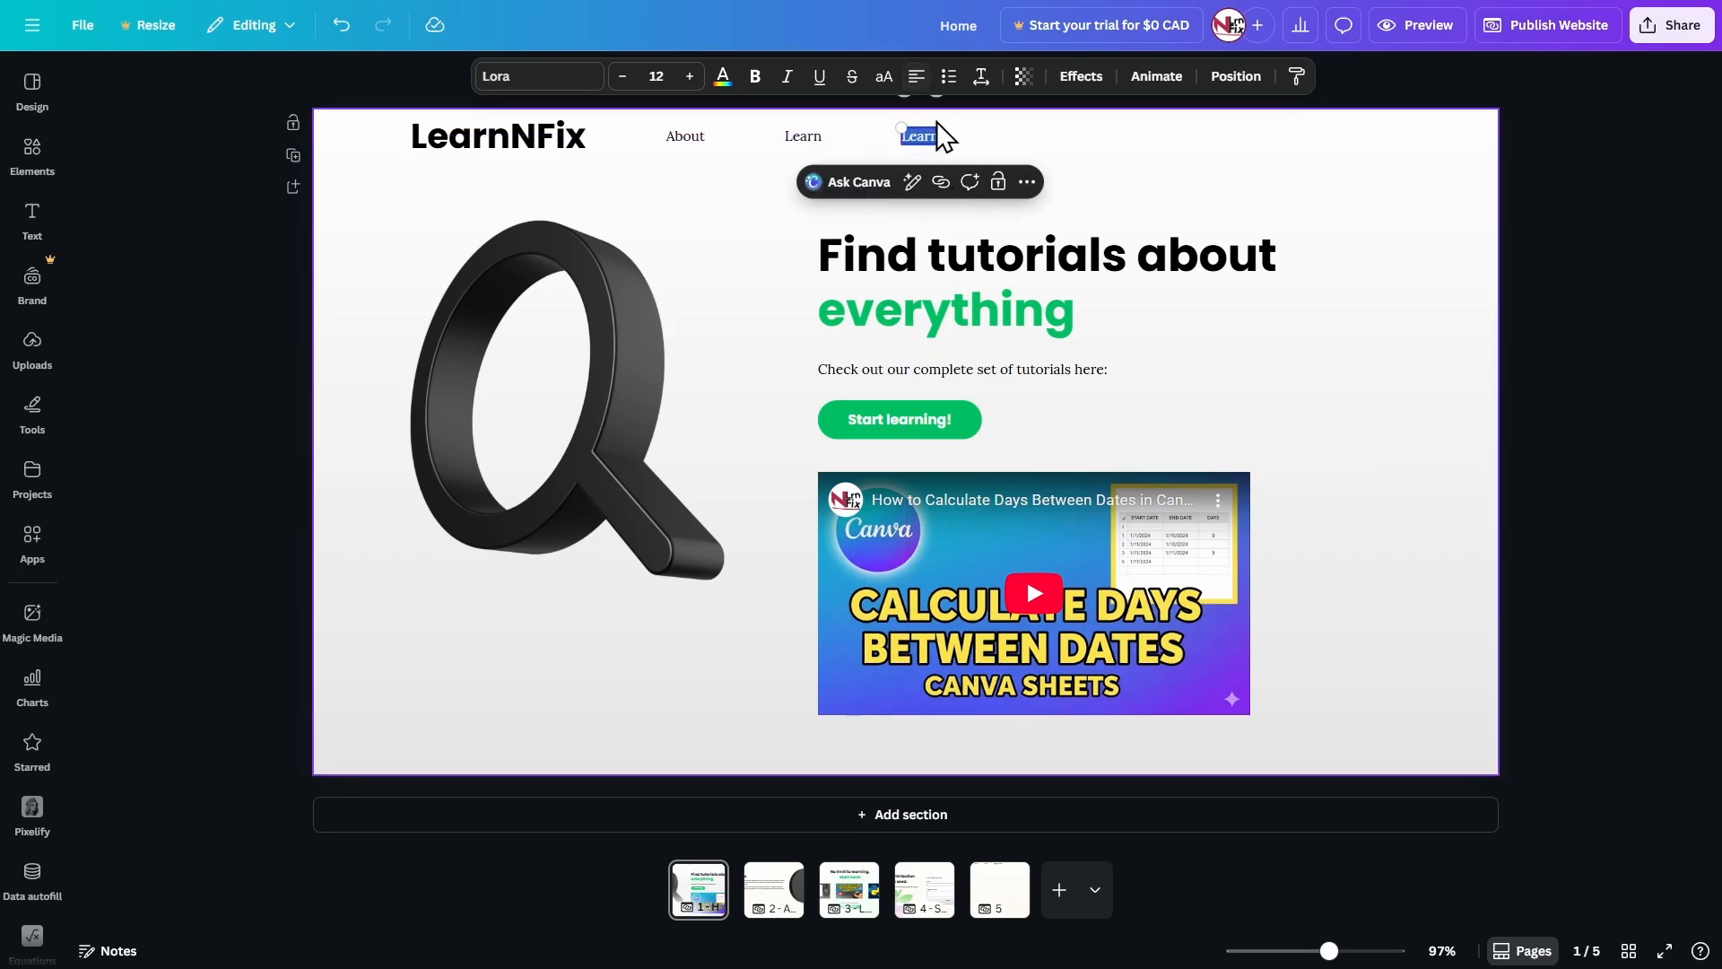
pyautogui.write('Suggest a video')
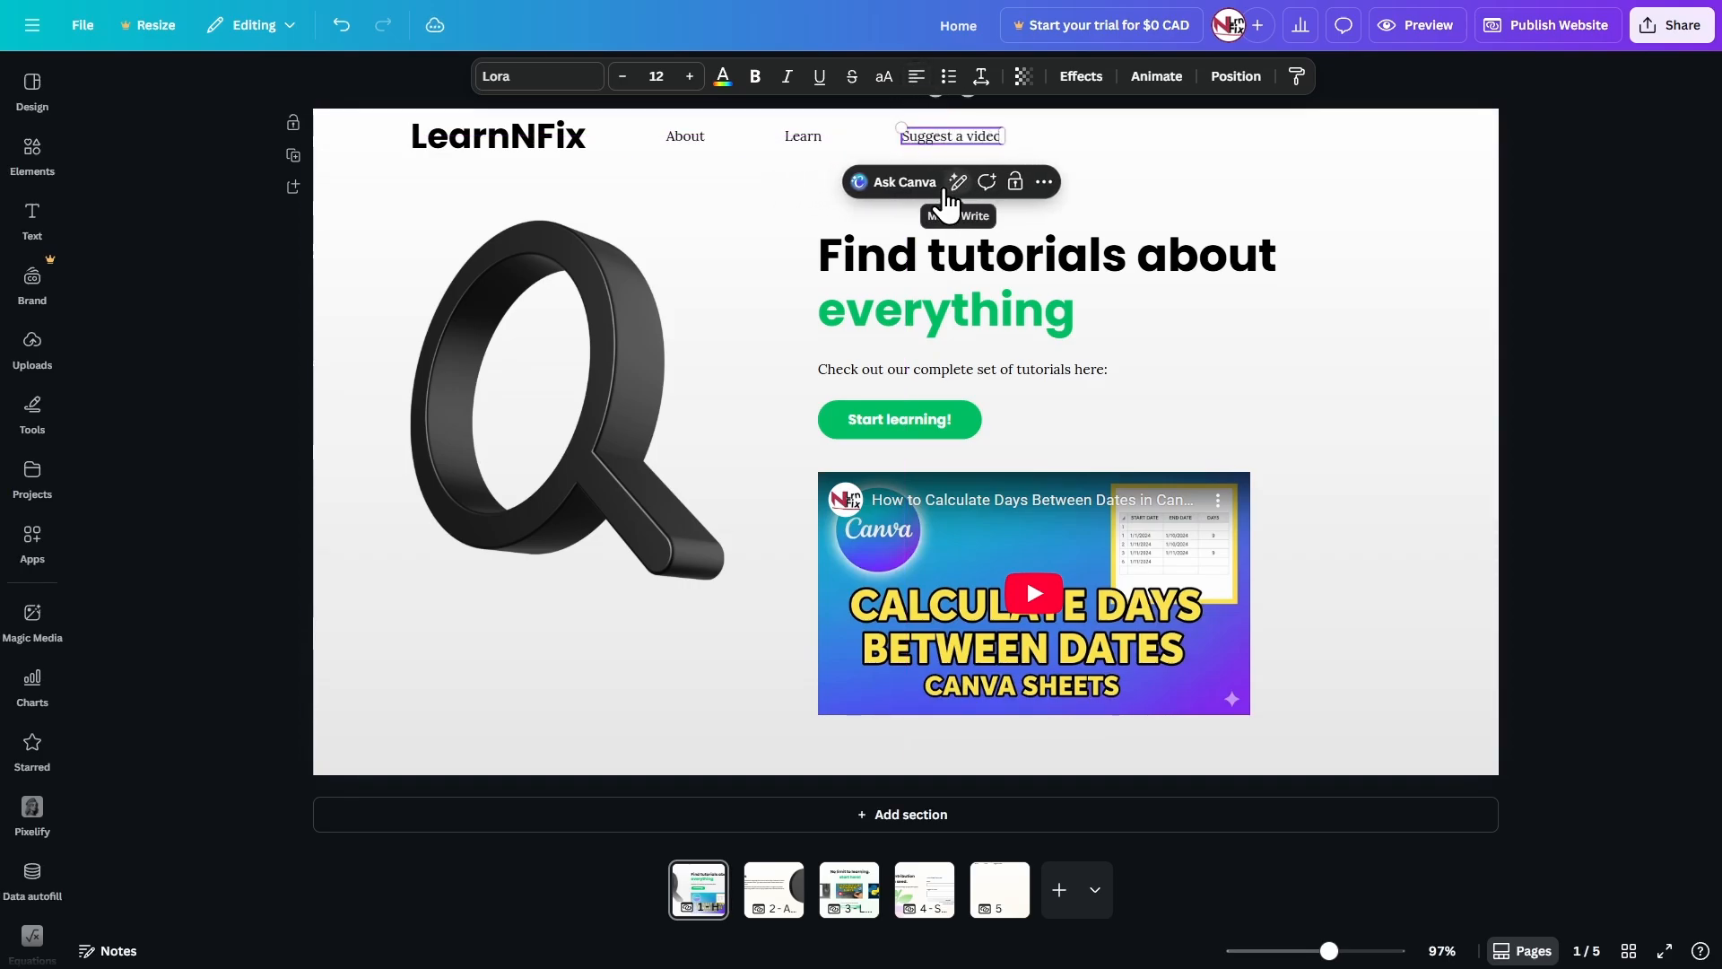
pyautogui.click(731, 189)
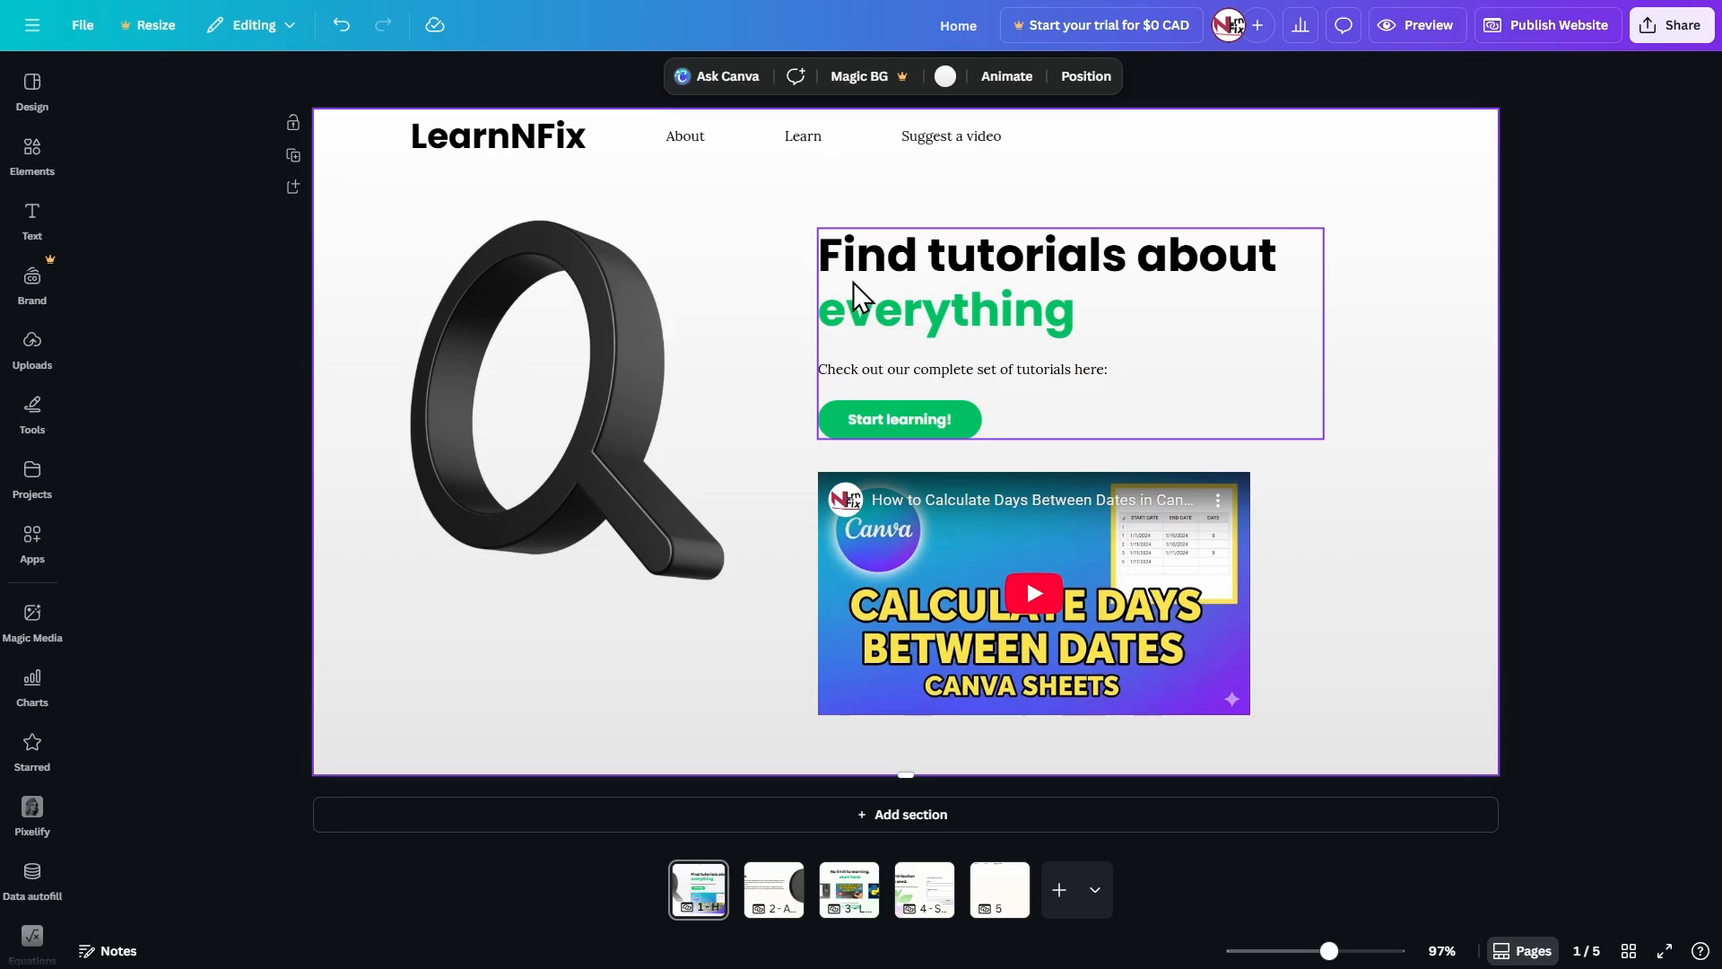
pyautogui.click(795, 140)
pyautogui.keyDown('shift'); pyautogui.click(721, 138); pyautogui.keyUp('shift')
pyautogui.keyDown('shift'); pyautogui.click(967, 141); pyautogui.keyUp('shift')
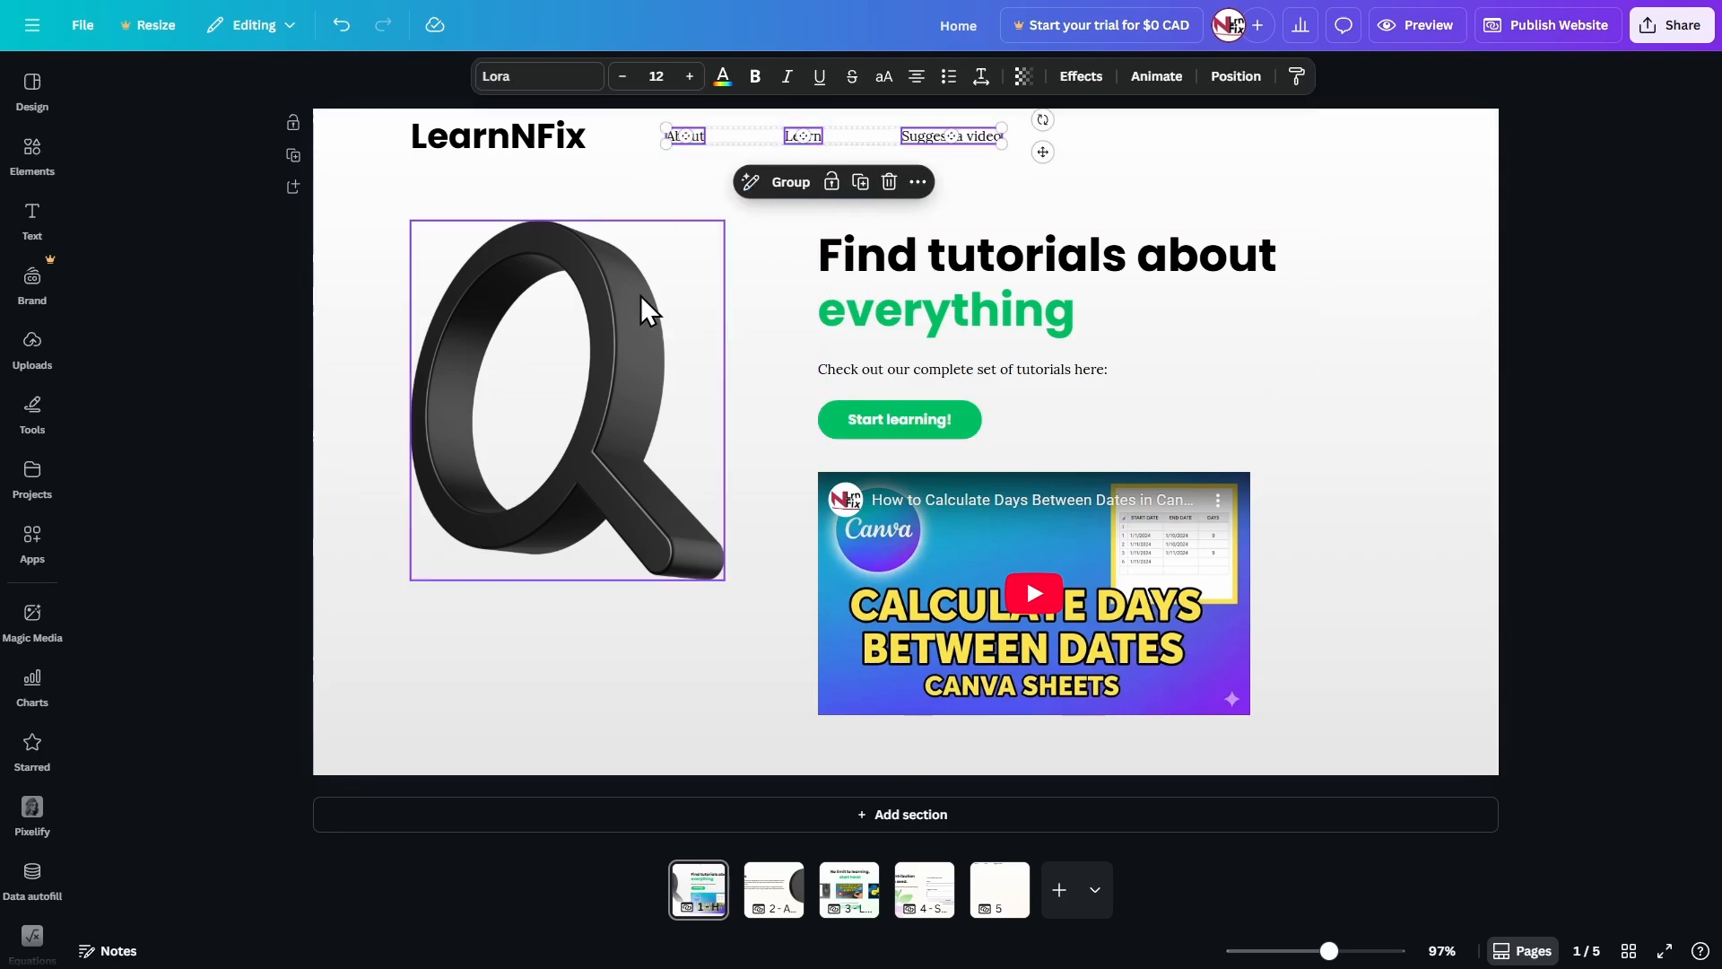
pyautogui.click(795, 253)
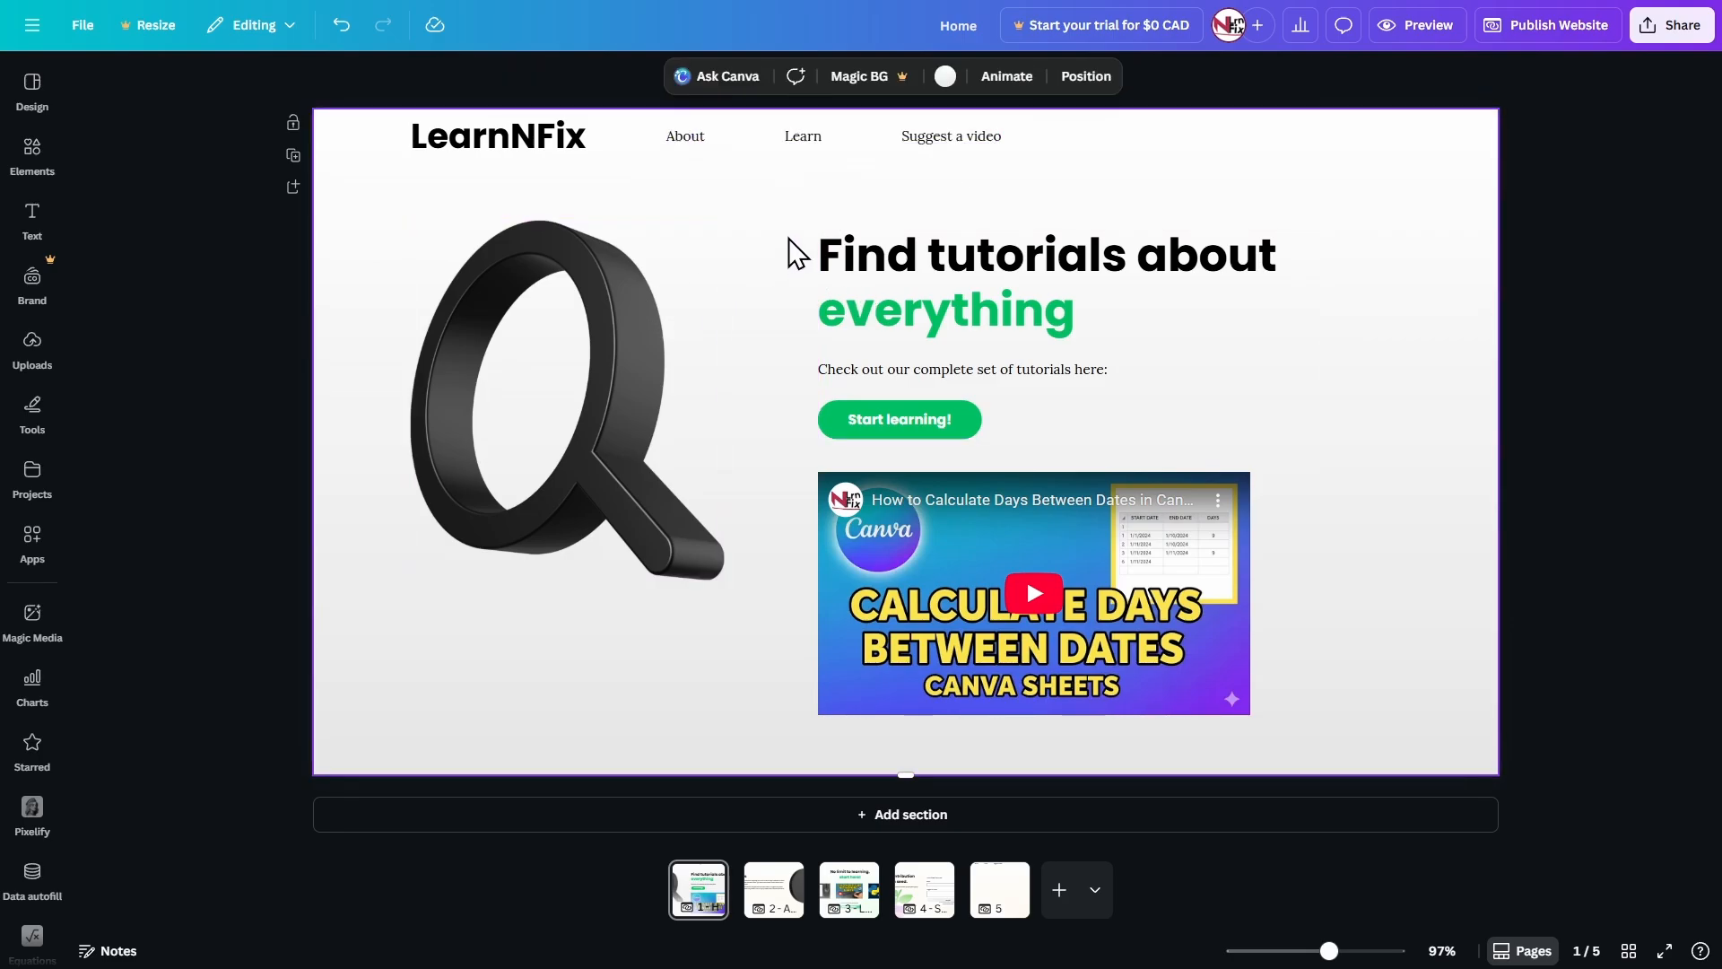
pyautogui.click(681, 137)
pyautogui.click(803, 137)
pyautogui.click(962, 136)
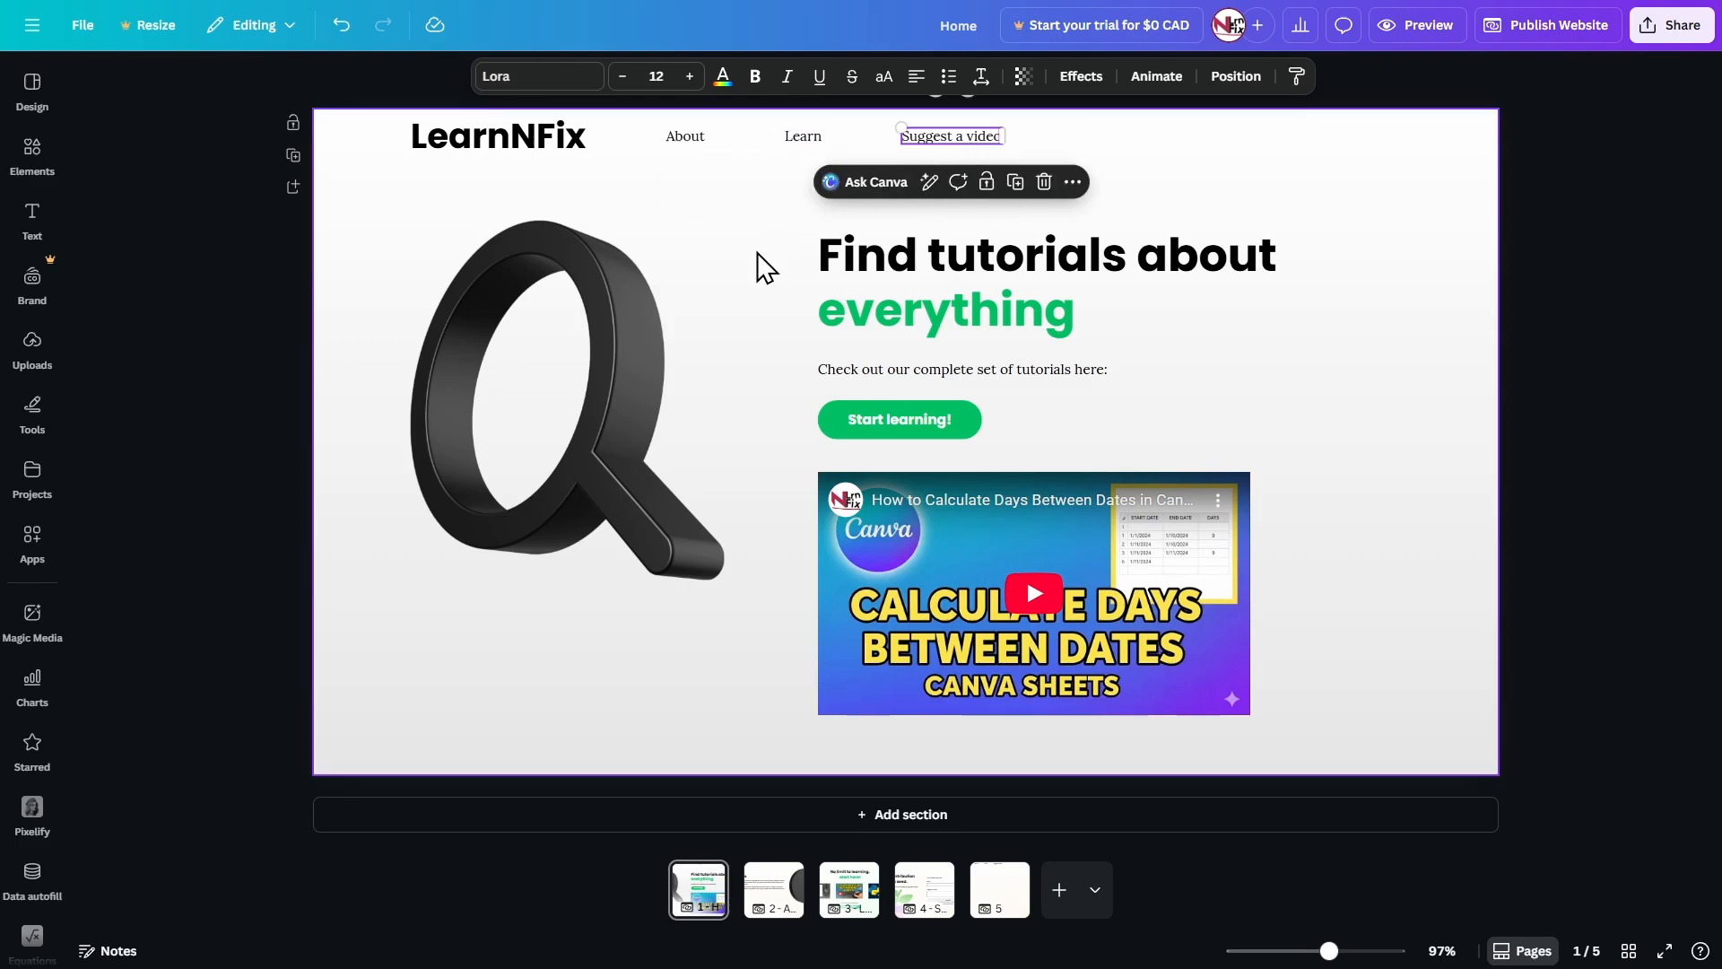
pyautogui.click(773, 254)
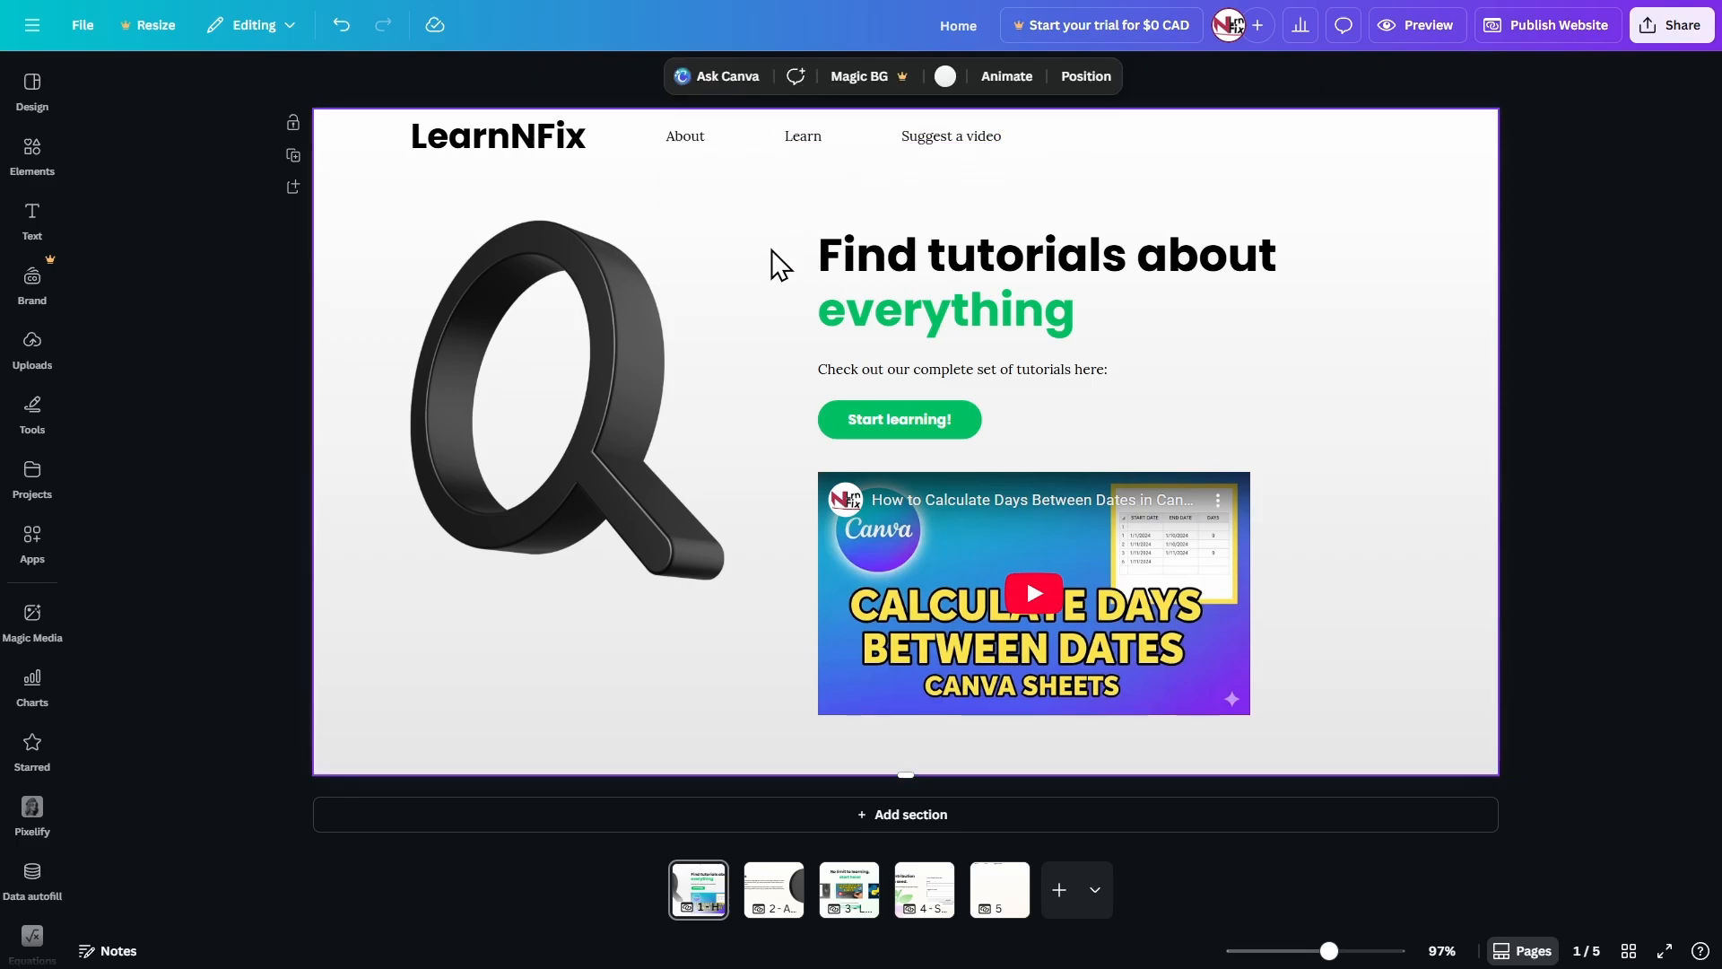
pyautogui.click(517, 143)
pyautogui.click(739, 204)
pyautogui.click(519, 145)
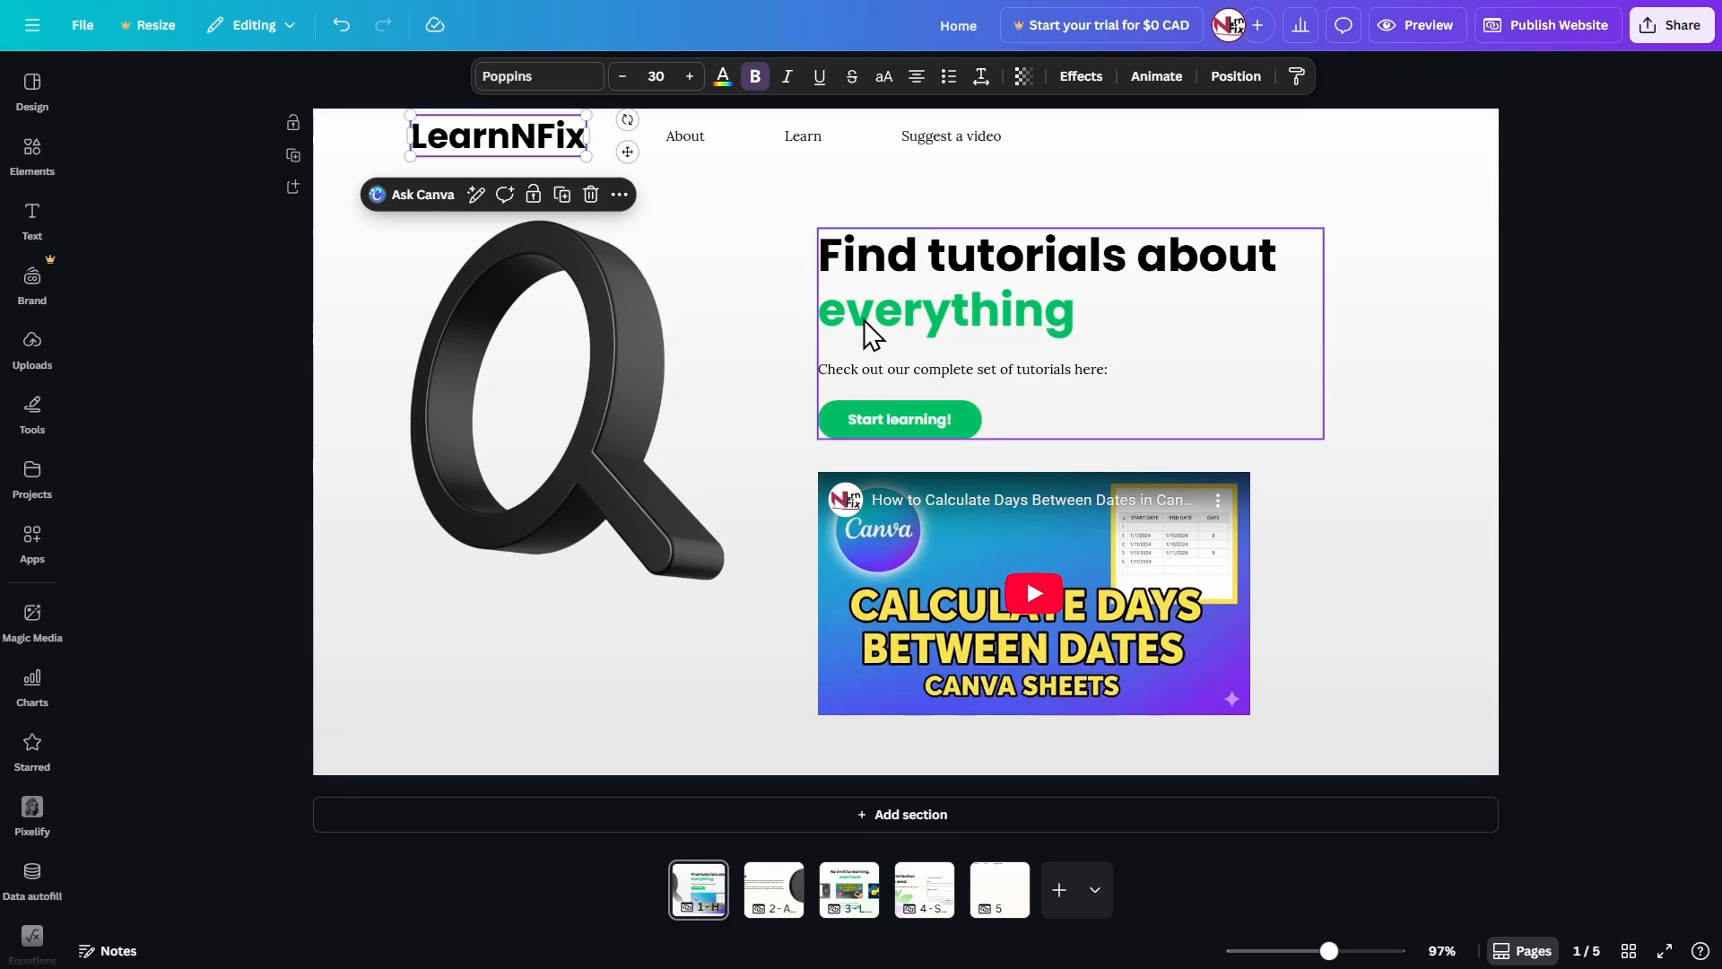
# Add a horizontal line directly beneath the header and stretch it across the full width of the page.
pyautogui.click(795, 230)
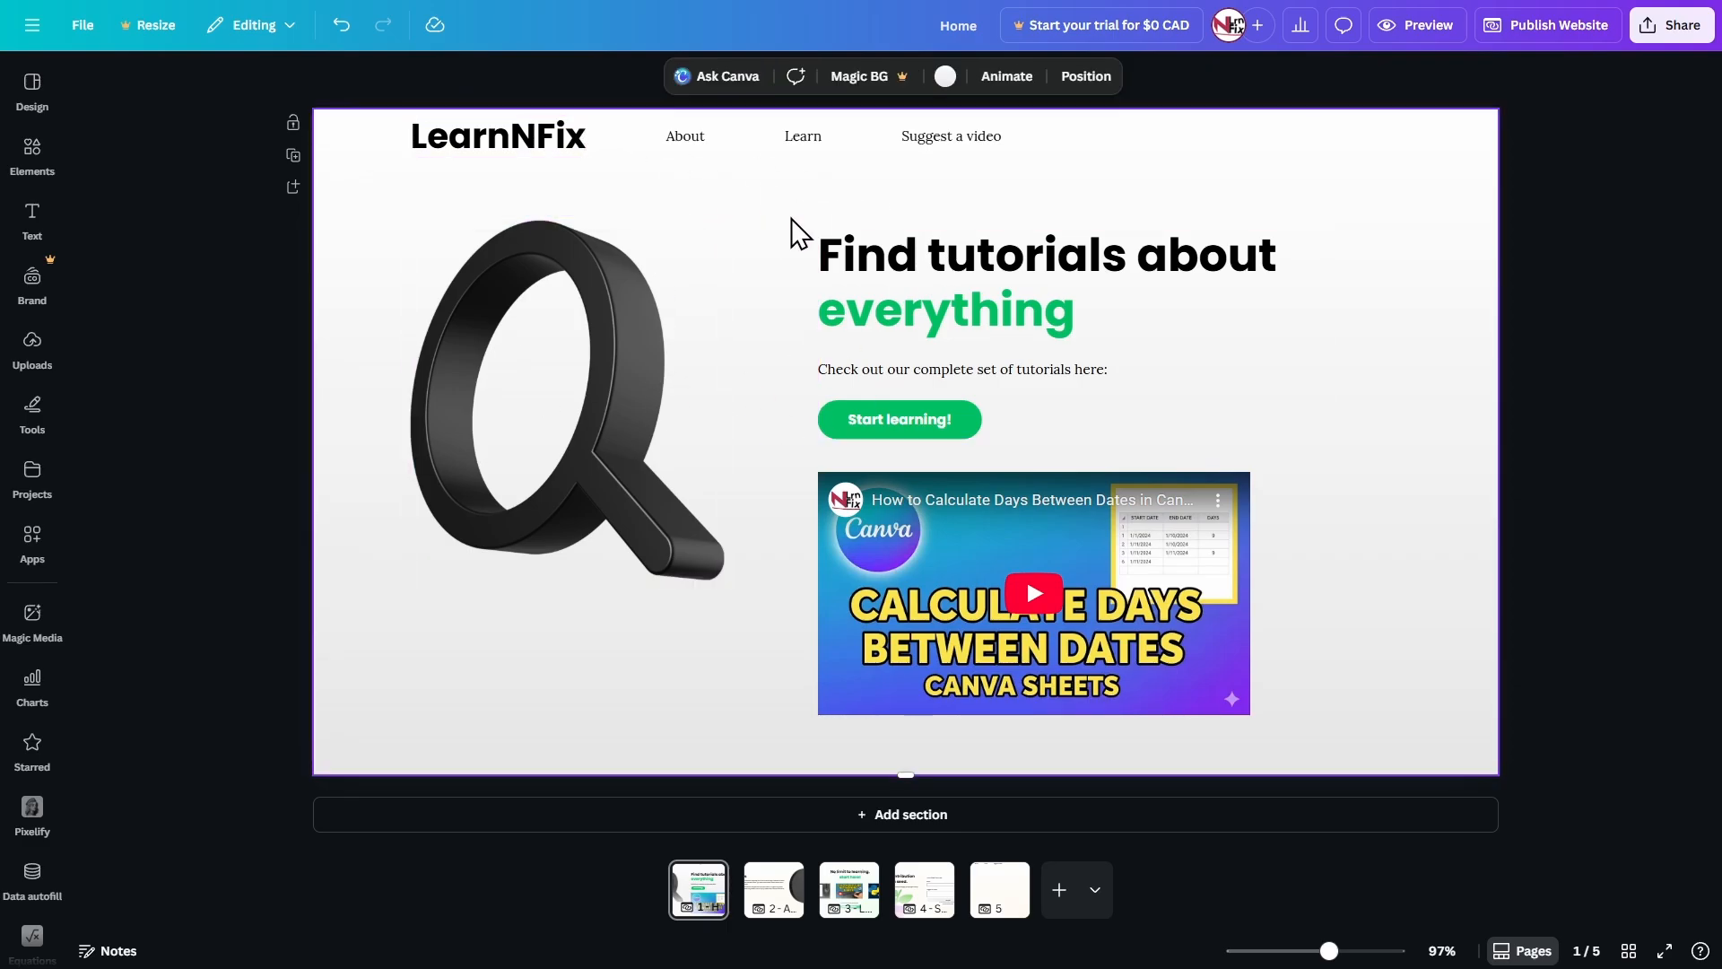
pyautogui.hotkey('ctrl', 'v')
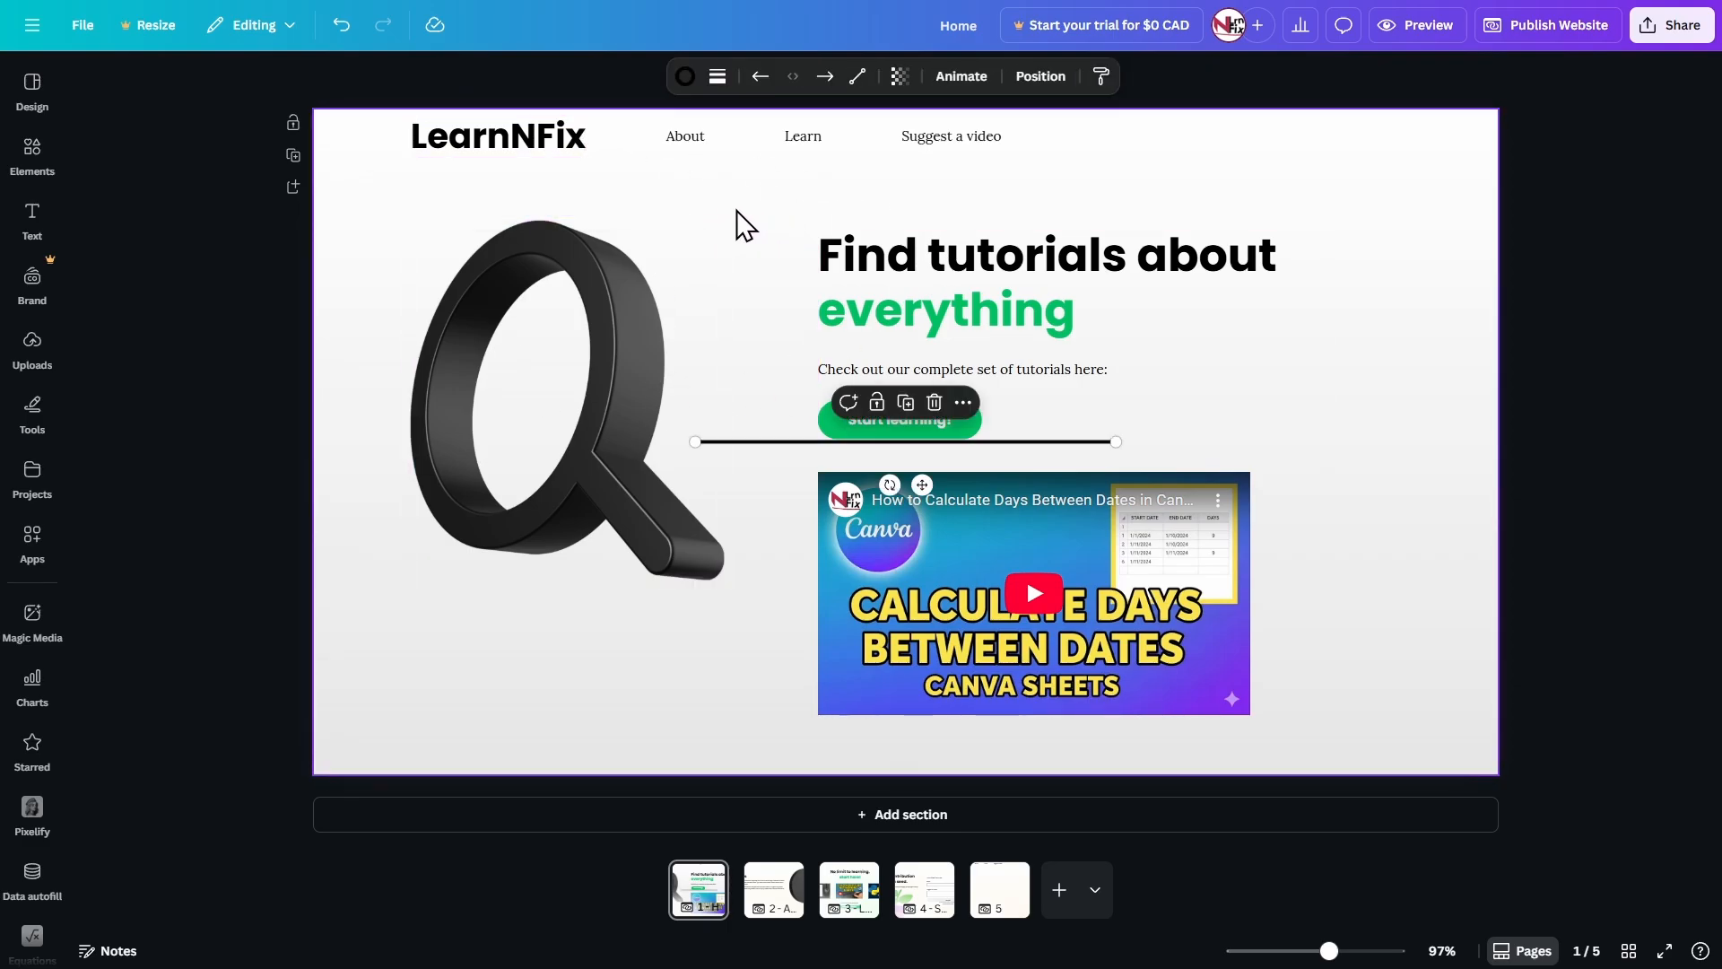
pyautogui.moveTo(922, 481); pyautogui.dragTo(762, 190)
pyautogui.moveTo(534, 157); pyautogui.dragTo(294, 147)
pyautogui.moveTo(951, 158); pyautogui.dragTo(1496, 159)
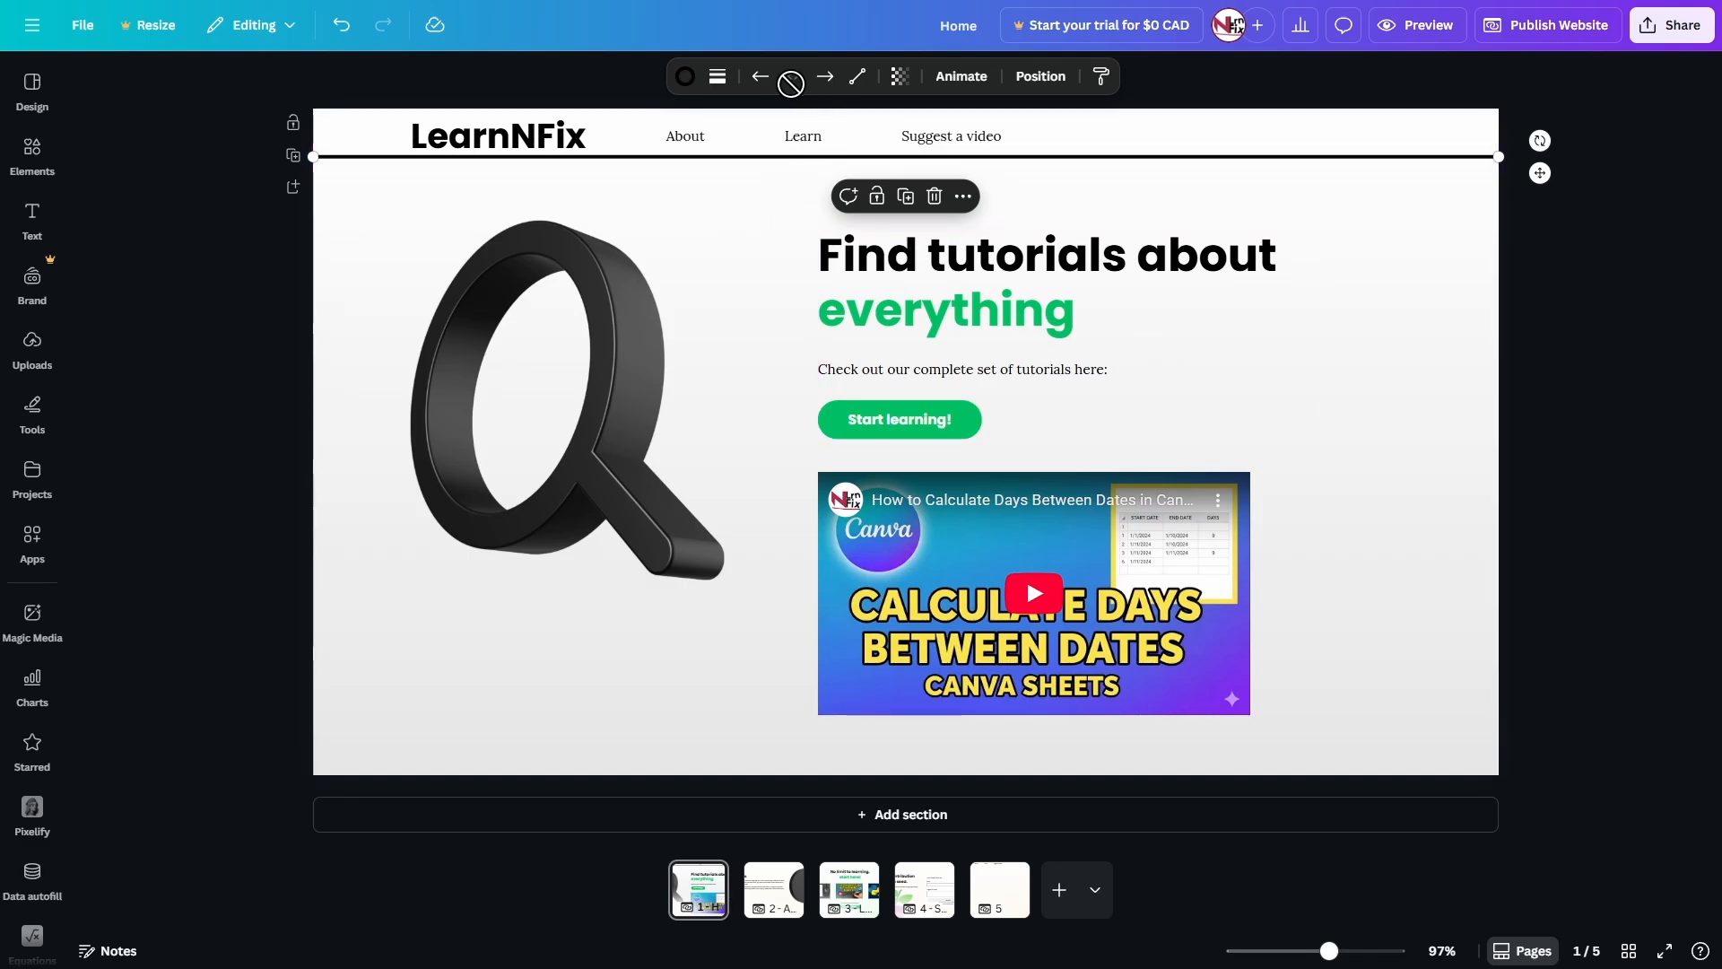
# Set the header divider line's transparency to about 15 and its stroke weight to 1.
pyautogui.click(900, 77)
pyautogui.moveTo(949, 150); pyautogui.dragTo(830, 154)
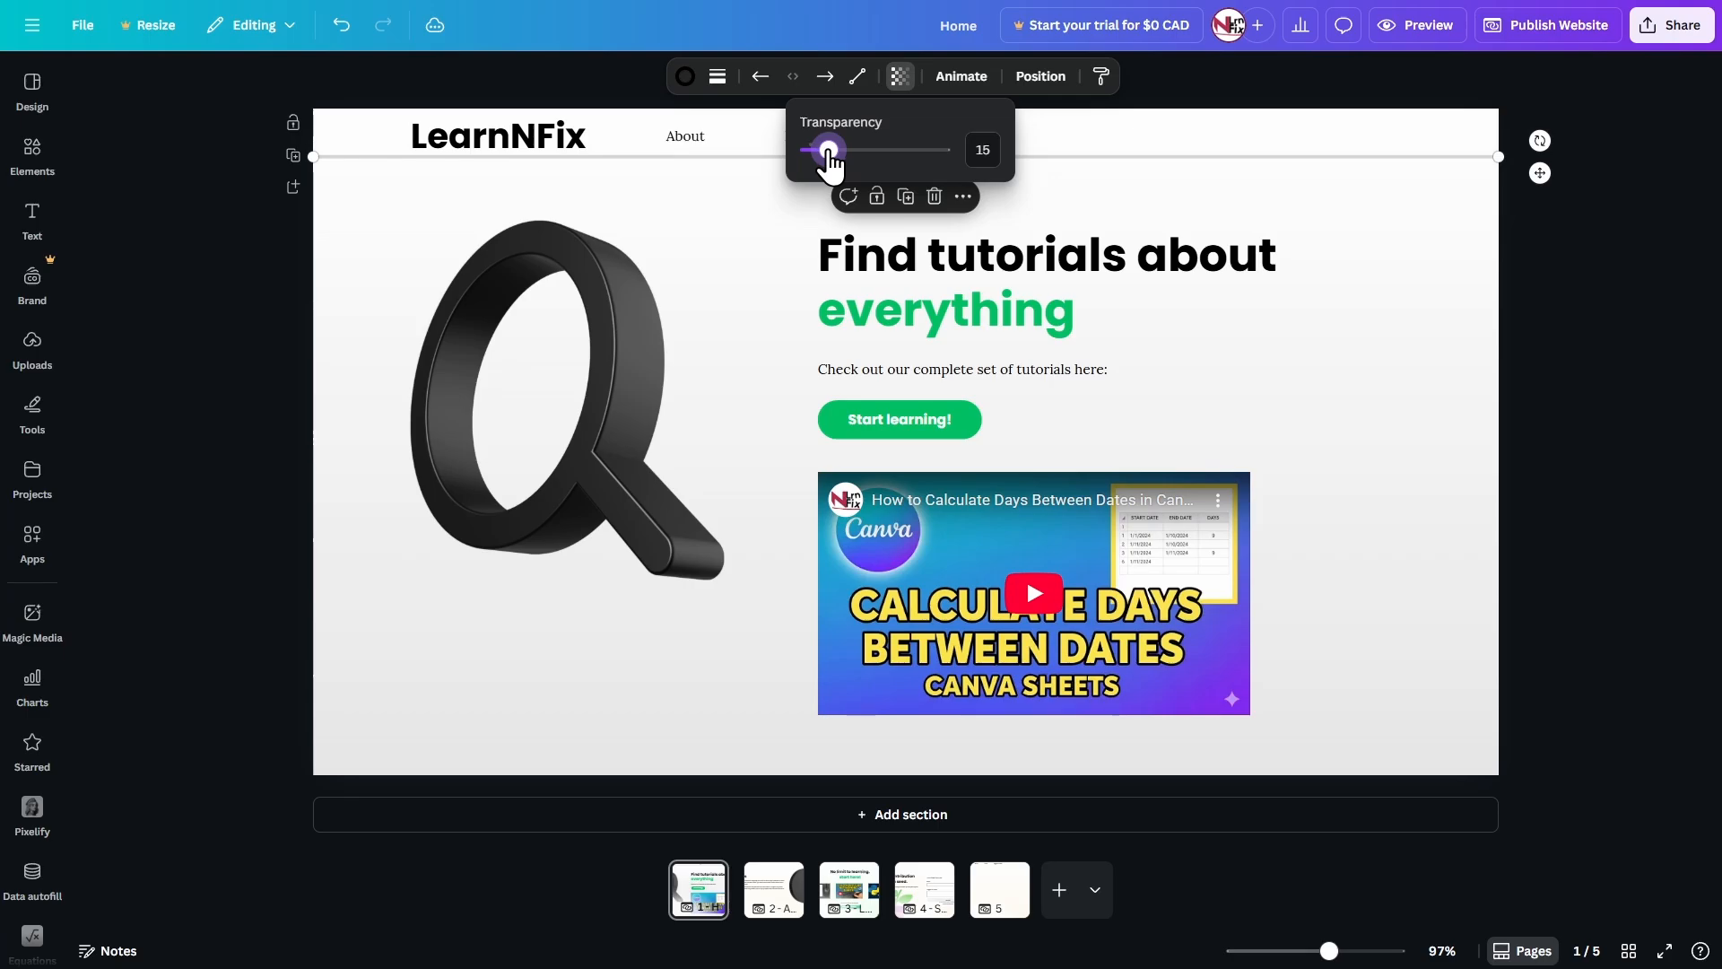
pyautogui.click(719, 77)
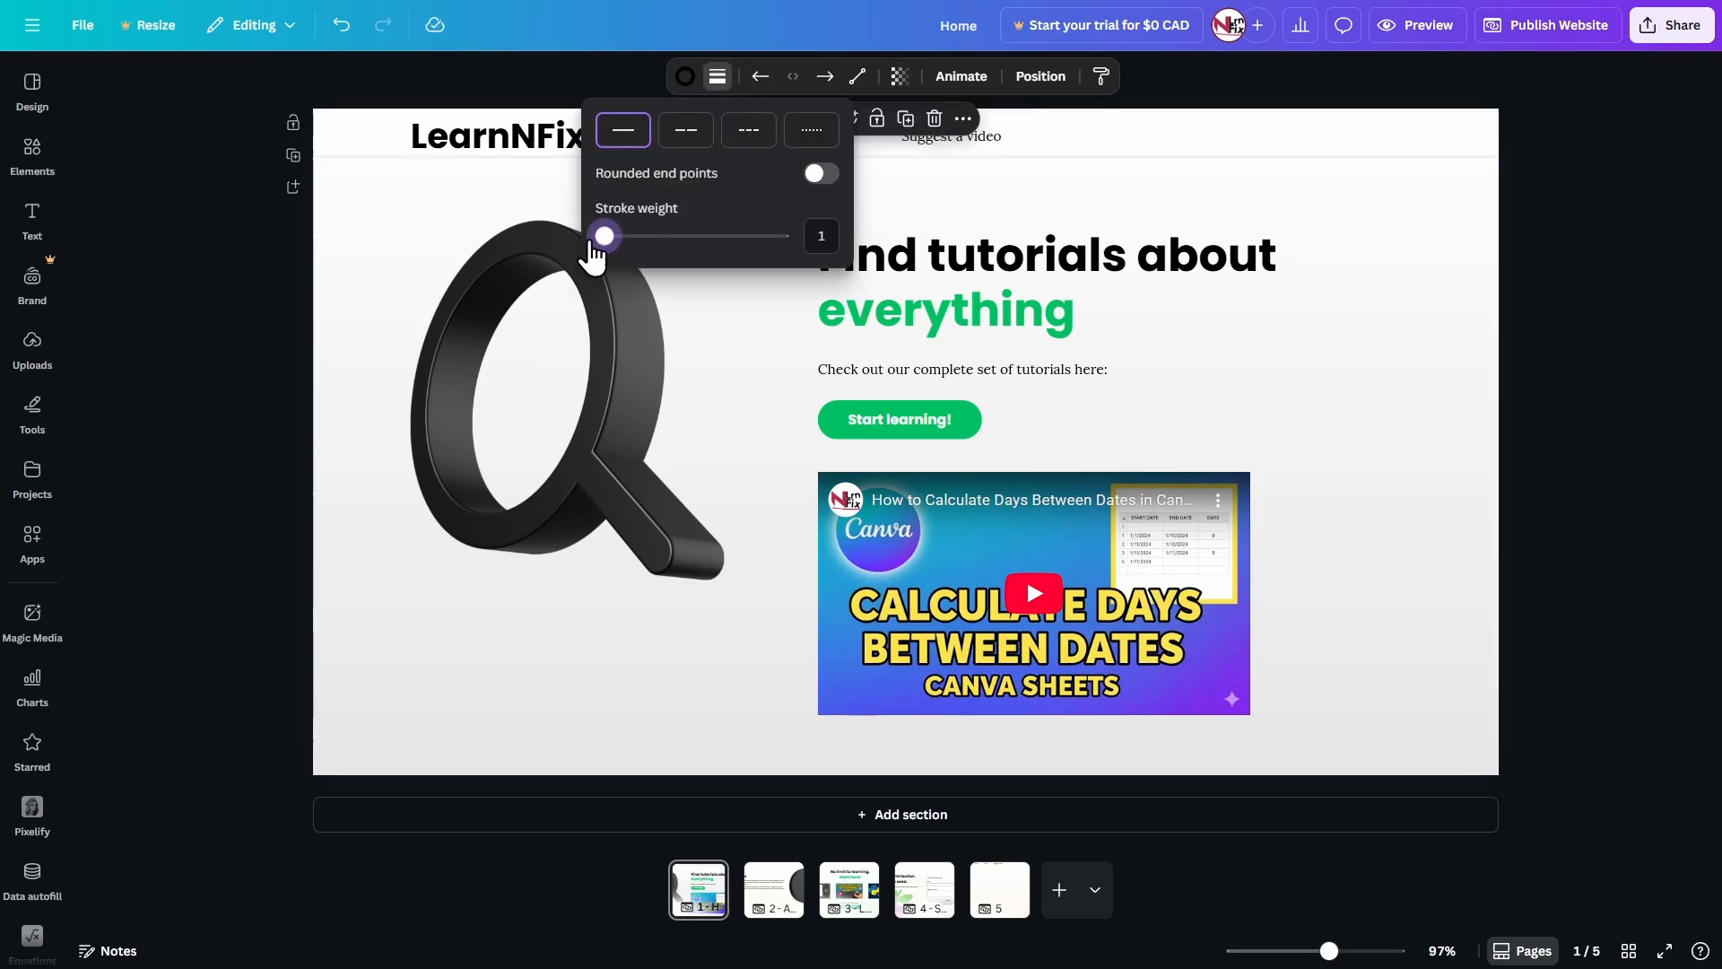
pyautogui.click(502, 182)
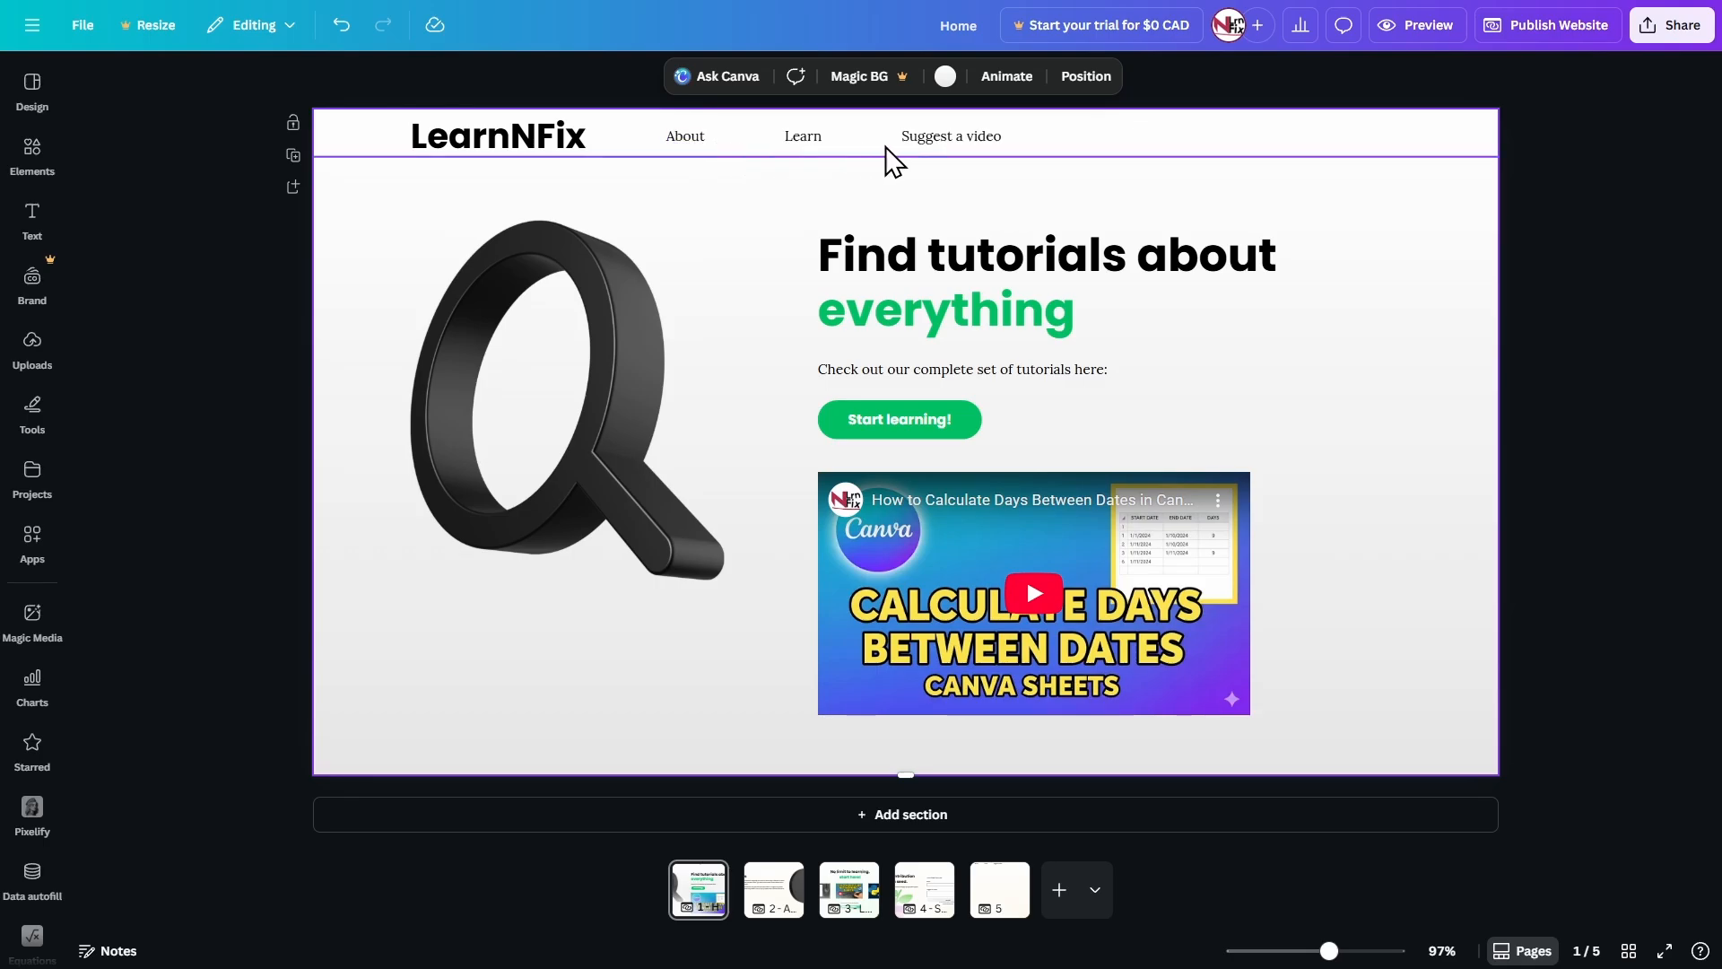
pyautogui.scroll(5, 433, 146)
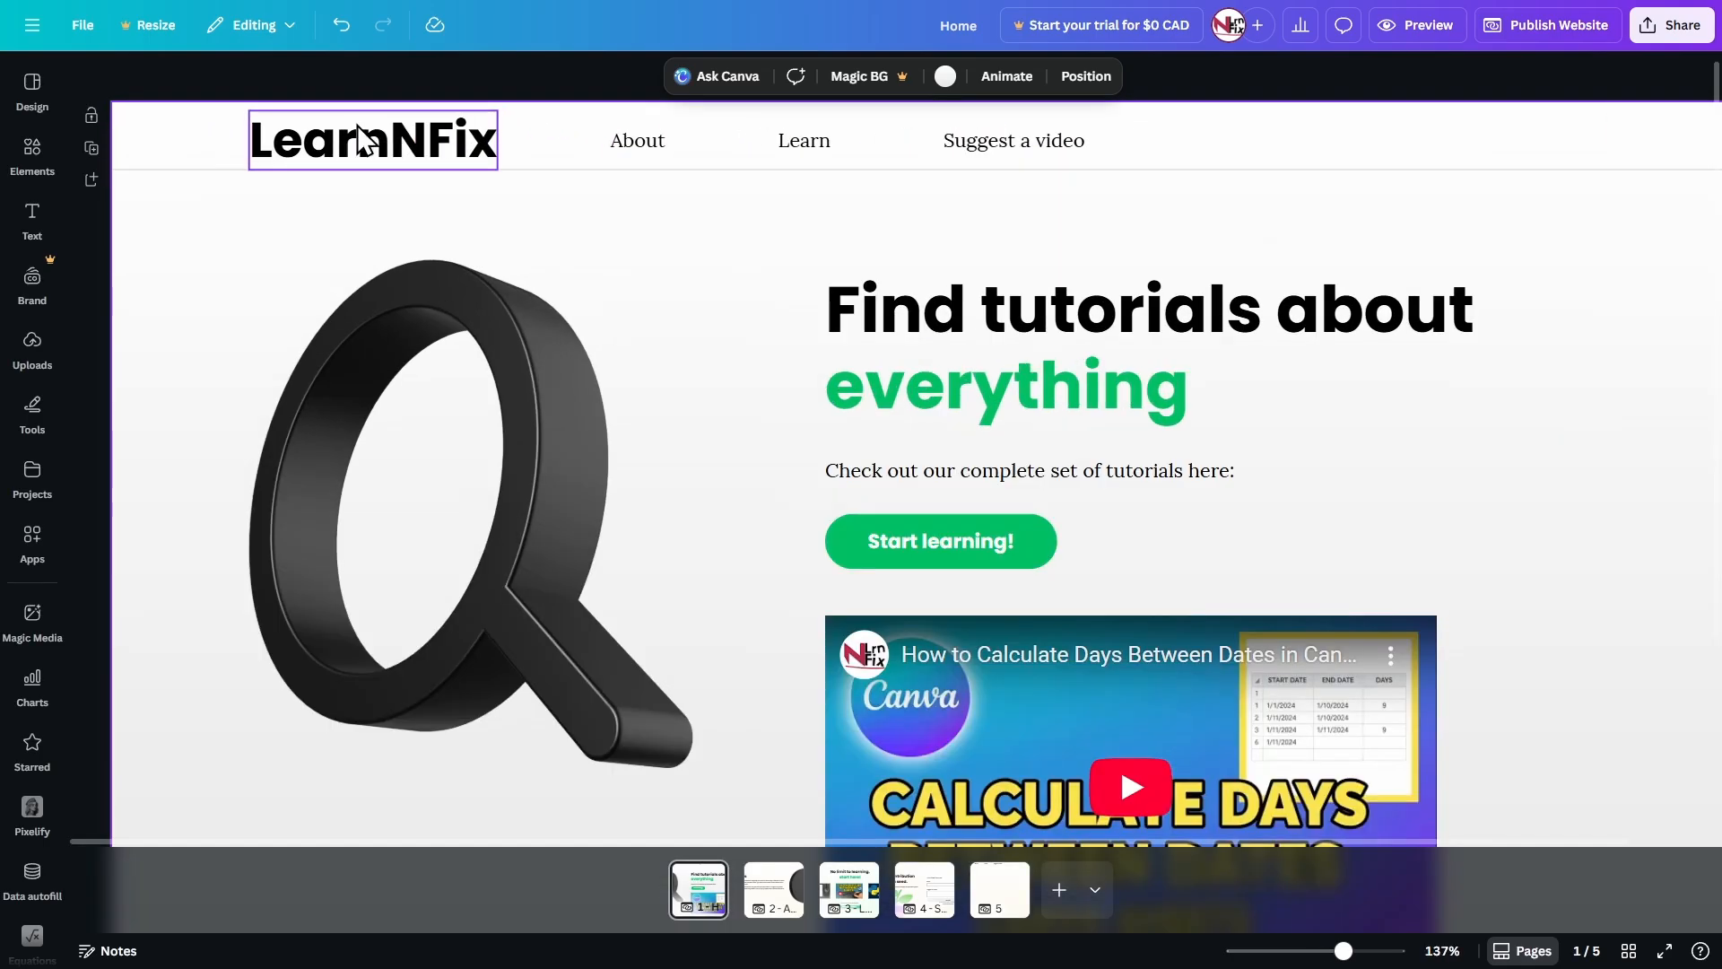
pyautogui.click(356, 158)
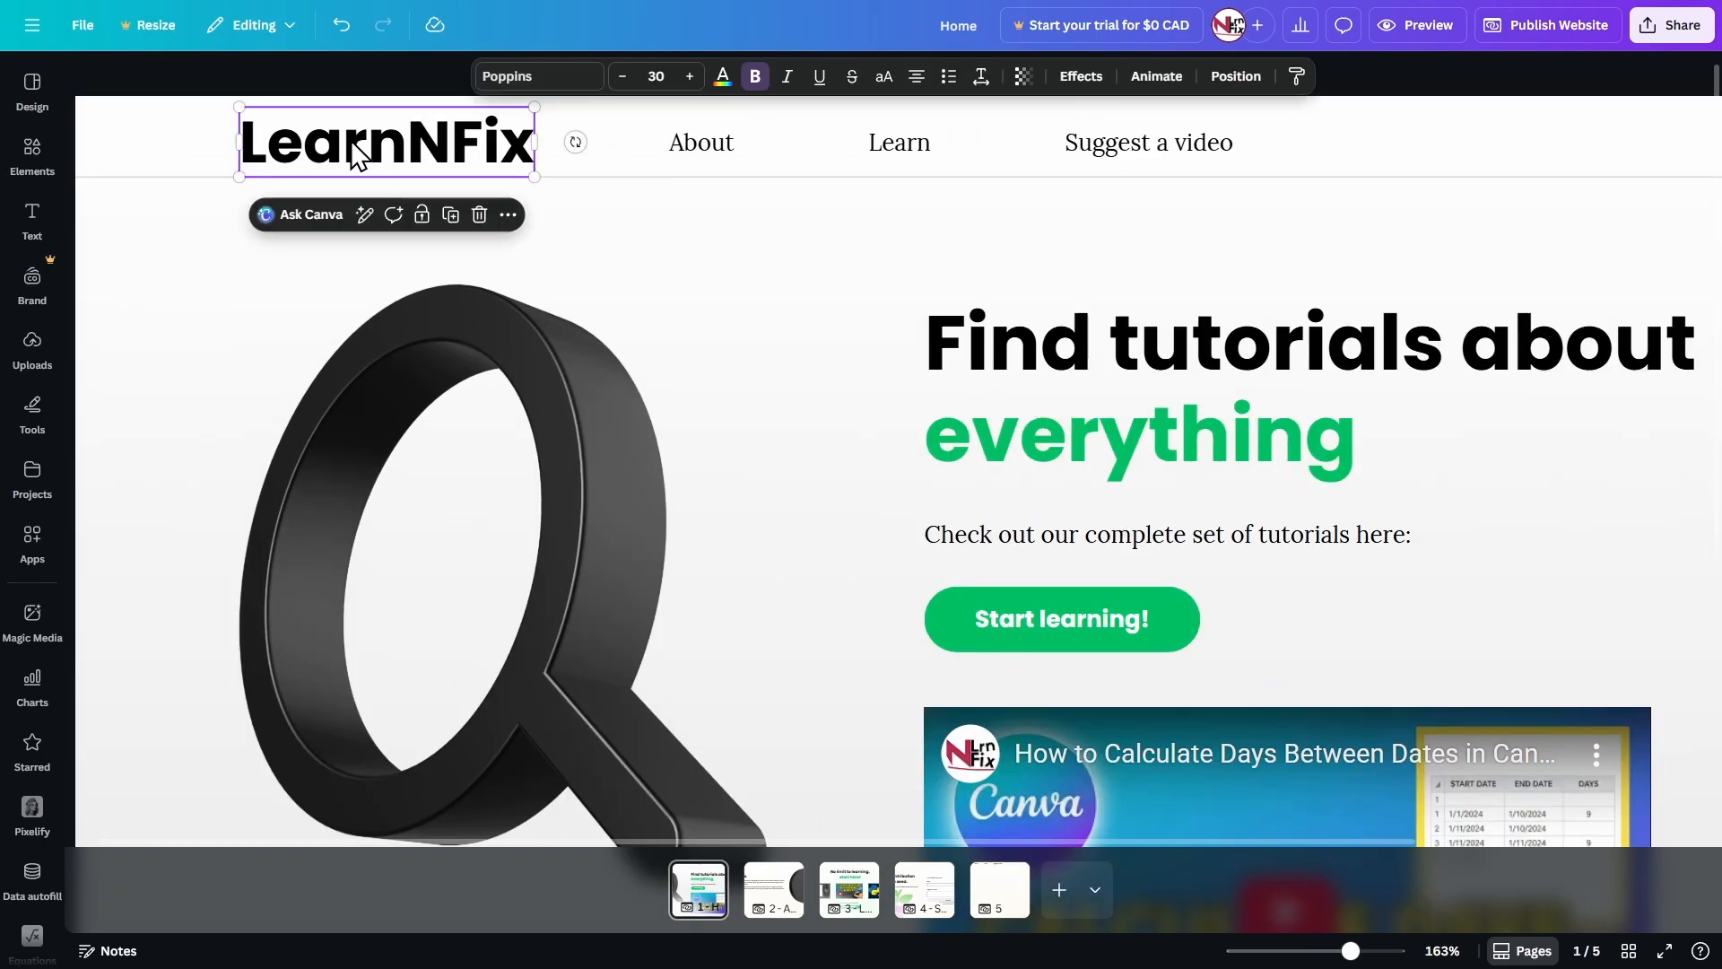
pyautogui.moveTo(352, 142); pyautogui.dragTo(353, 141)
pyautogui.hotkey('ctrl', 'z')
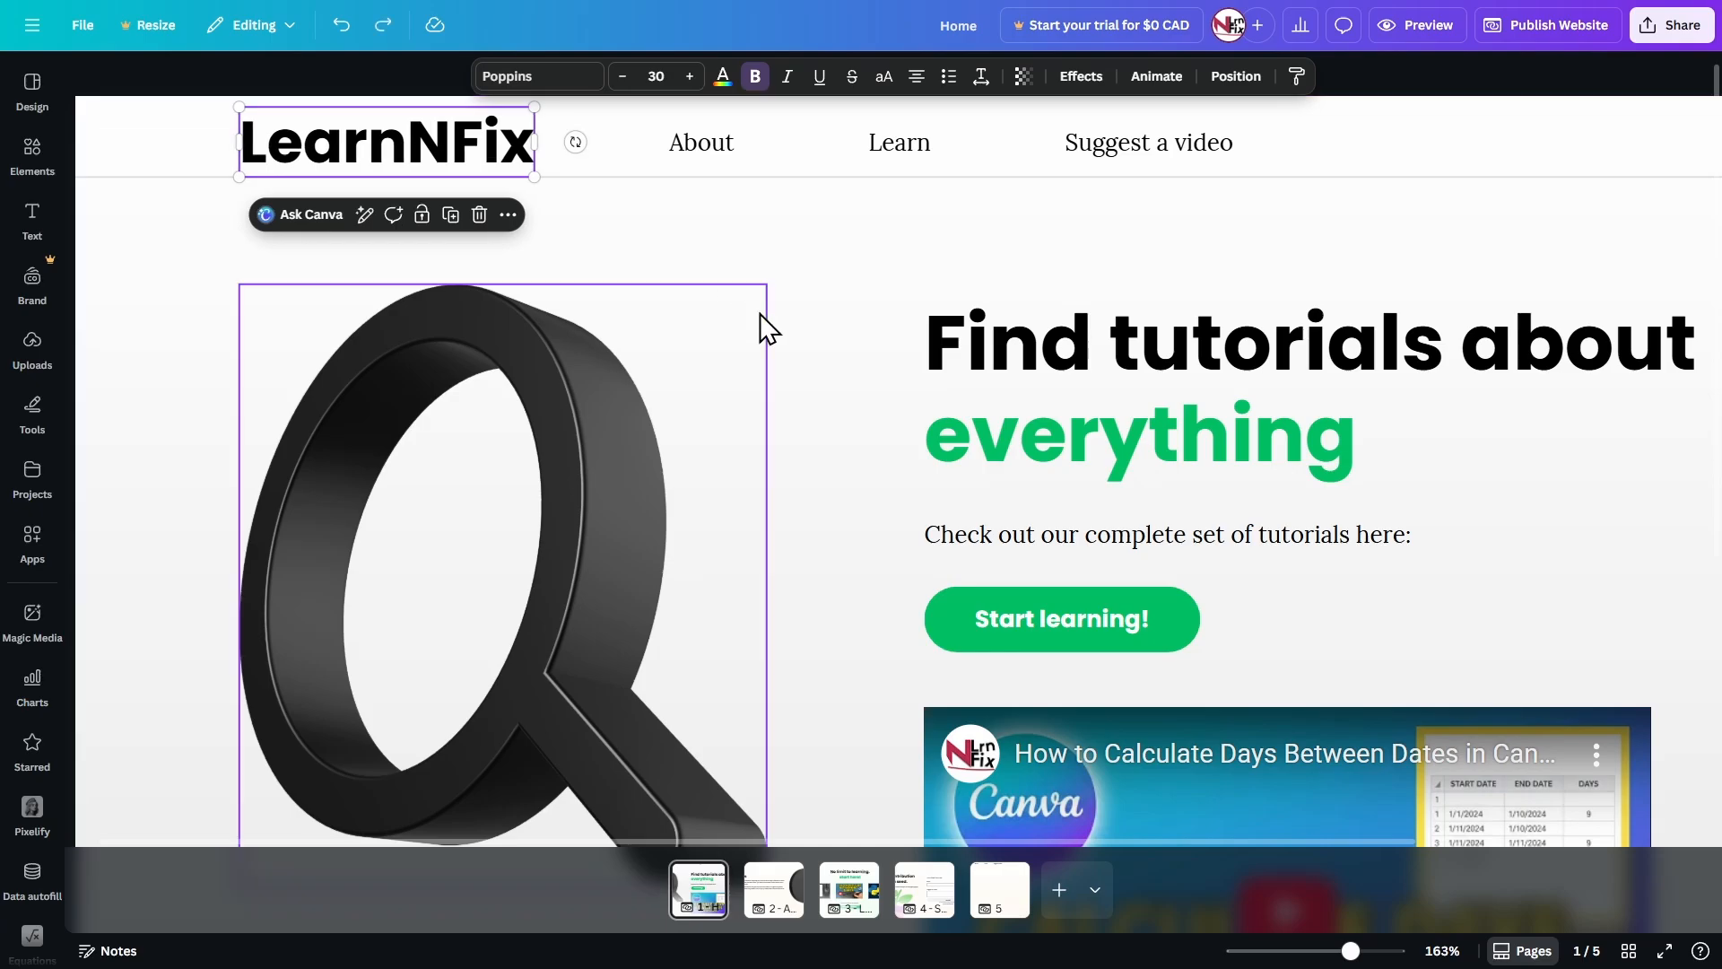
pyautogui.scroll(-5, 782, 324)
pyautogui.click(1585, 289)
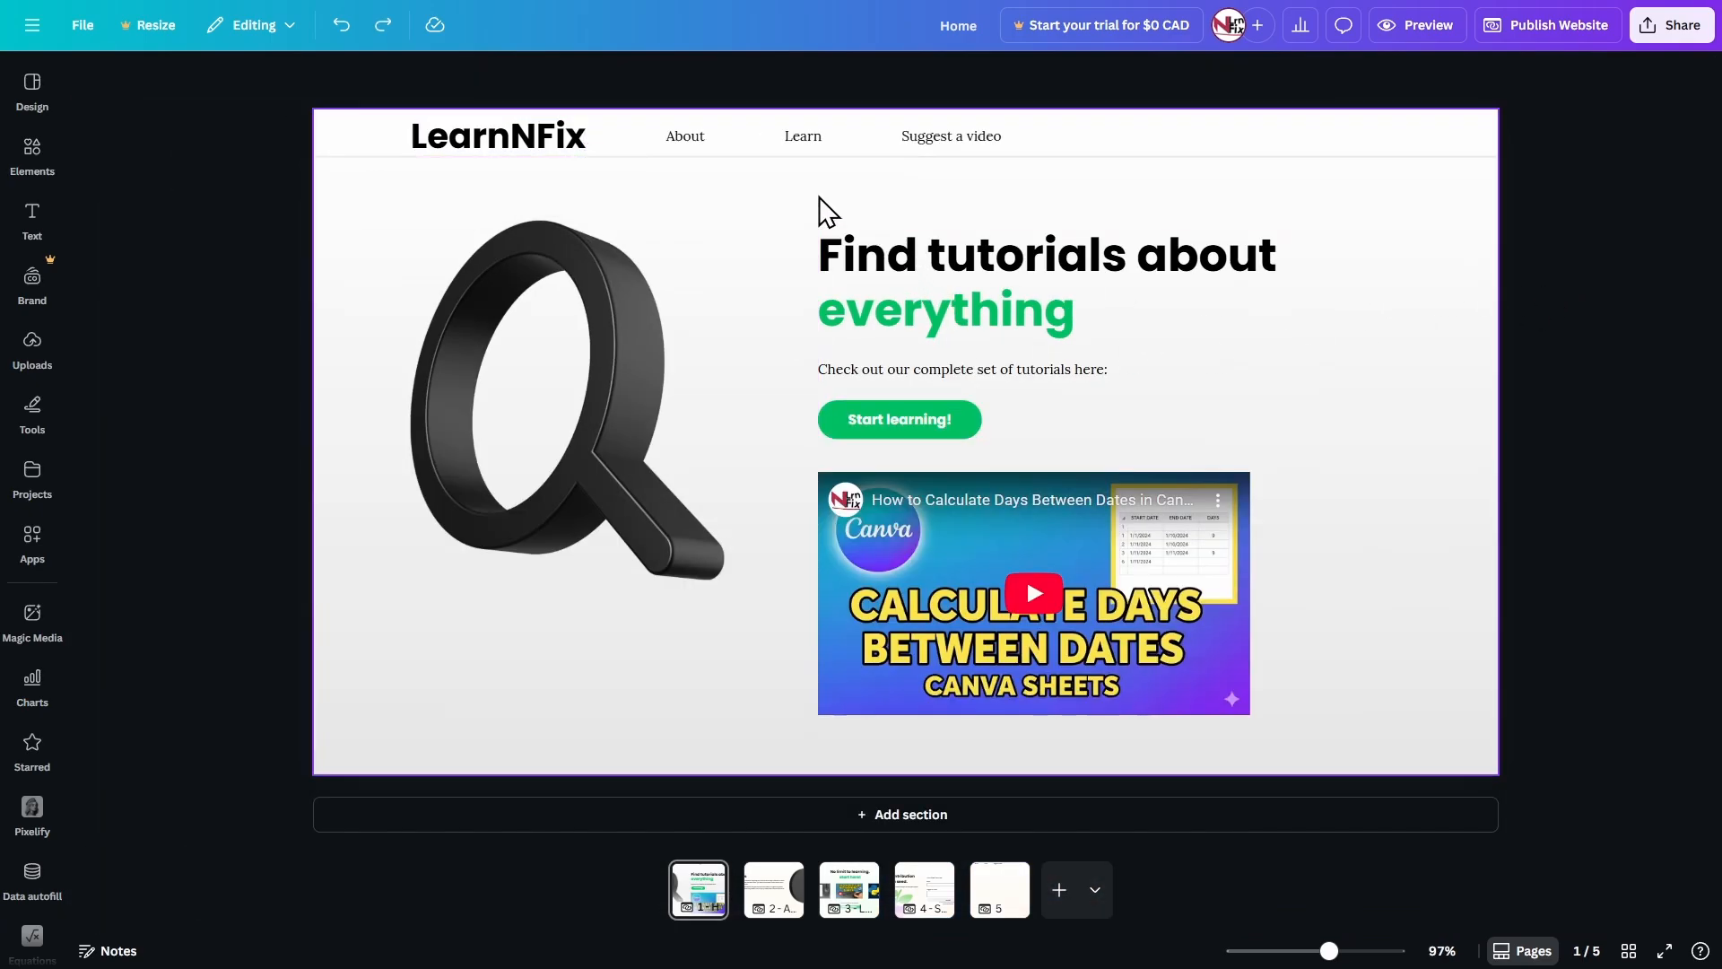
pyautogui.click(685, 140)
pyautogui.click(804, 137)
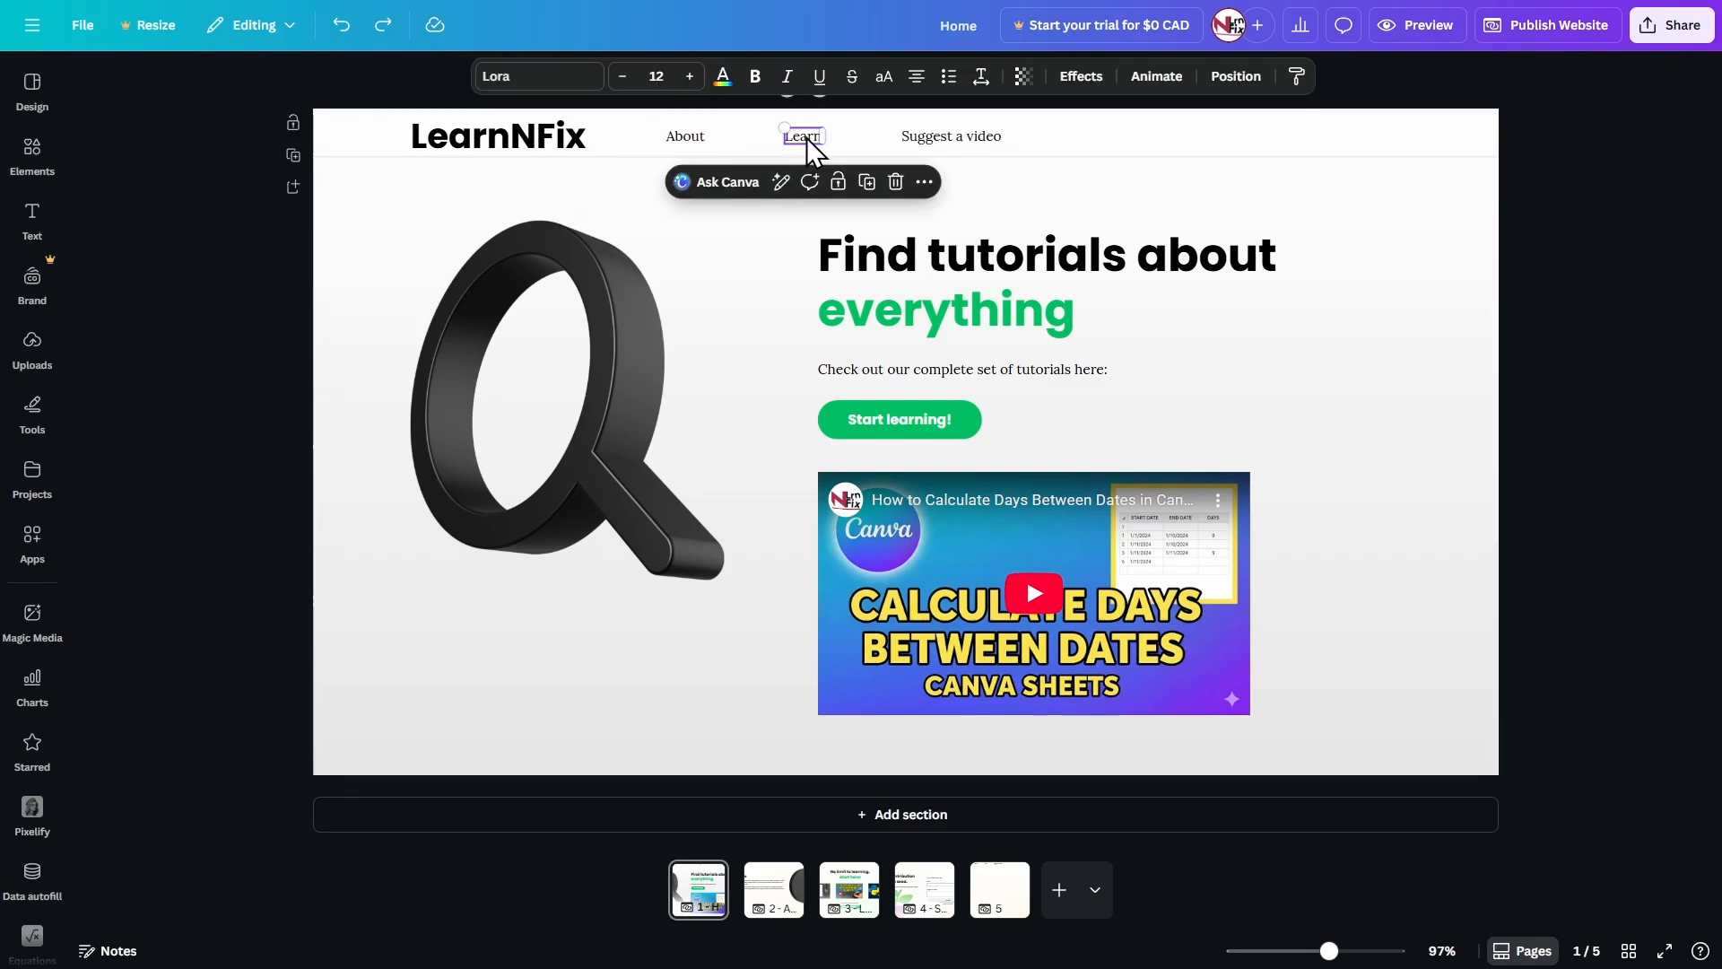
pyautogui.click(967, 135)
pyautogui.click(696, 208)
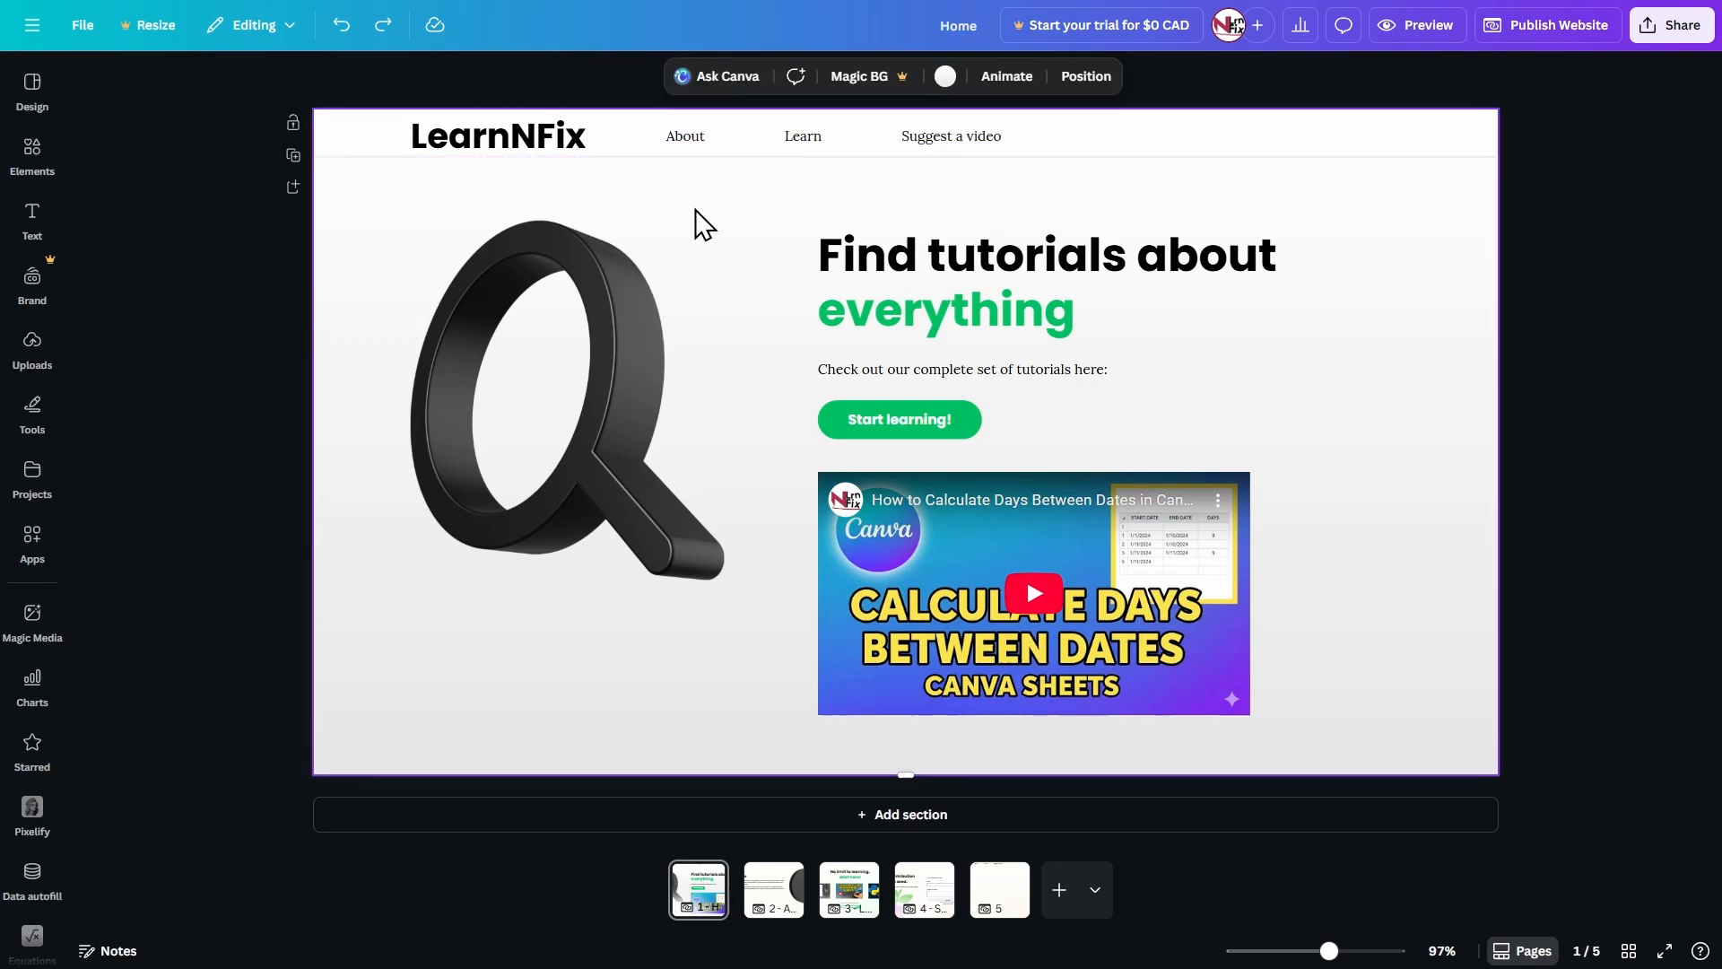
# Link the LearnNFix title in the header to the 1 - Home page.
pyautogui.click(546, 132)
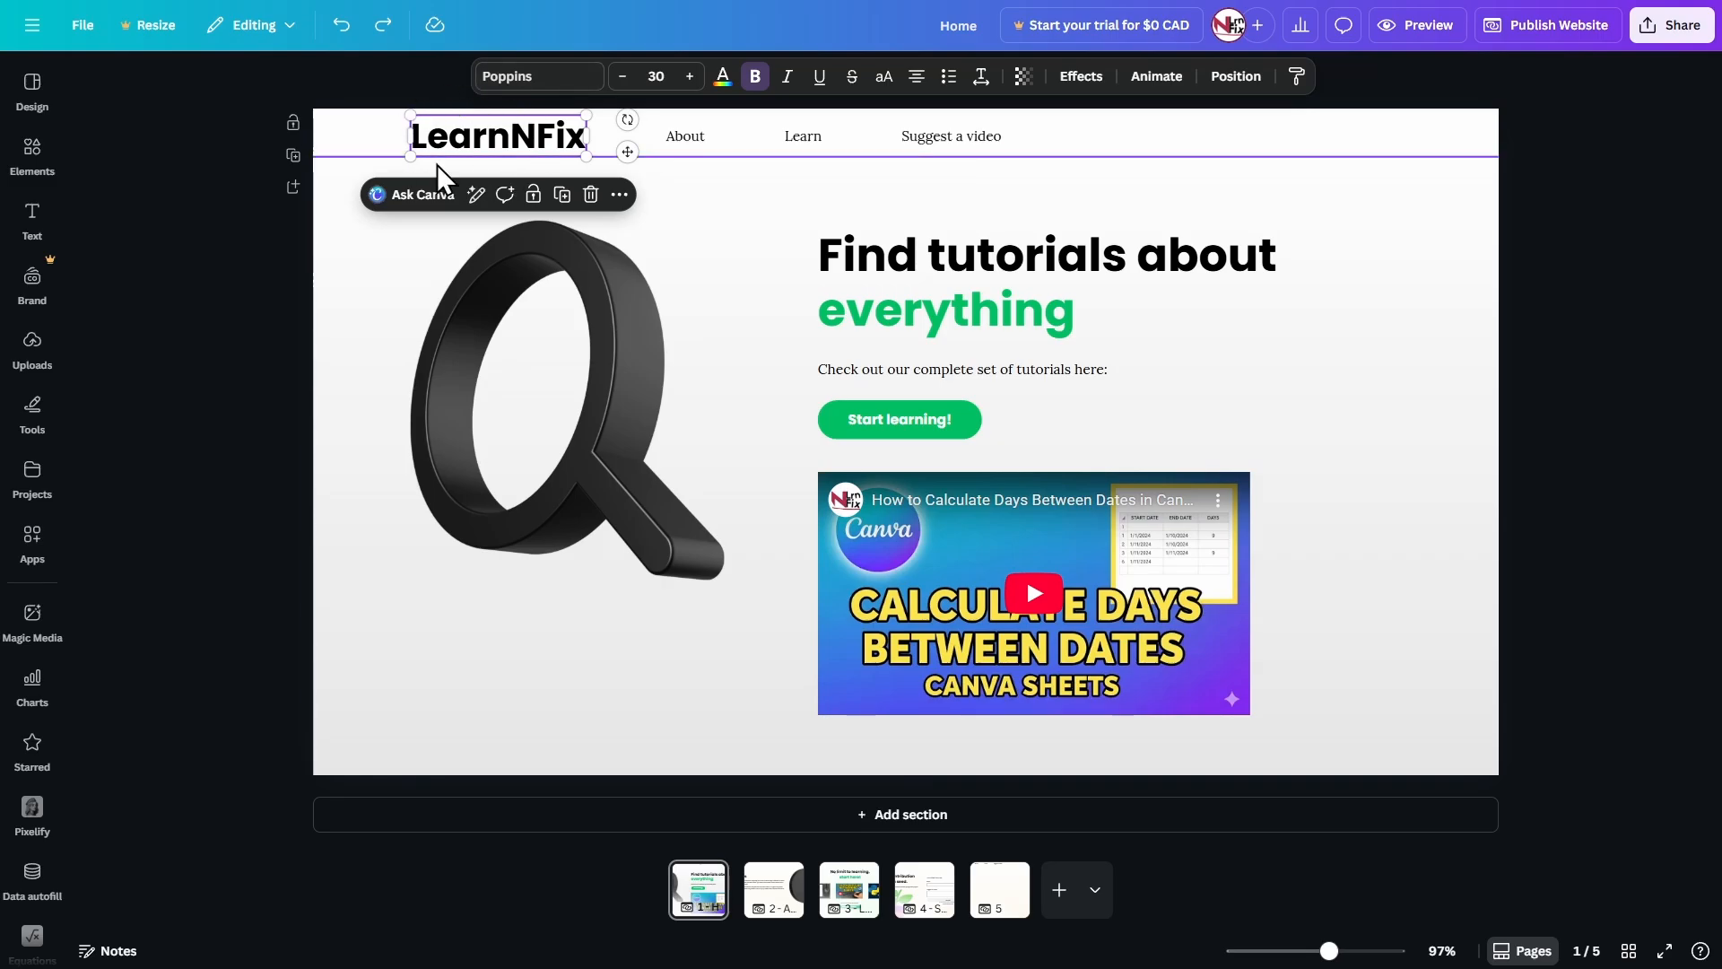
pyautogui.rightClick(554, 133)
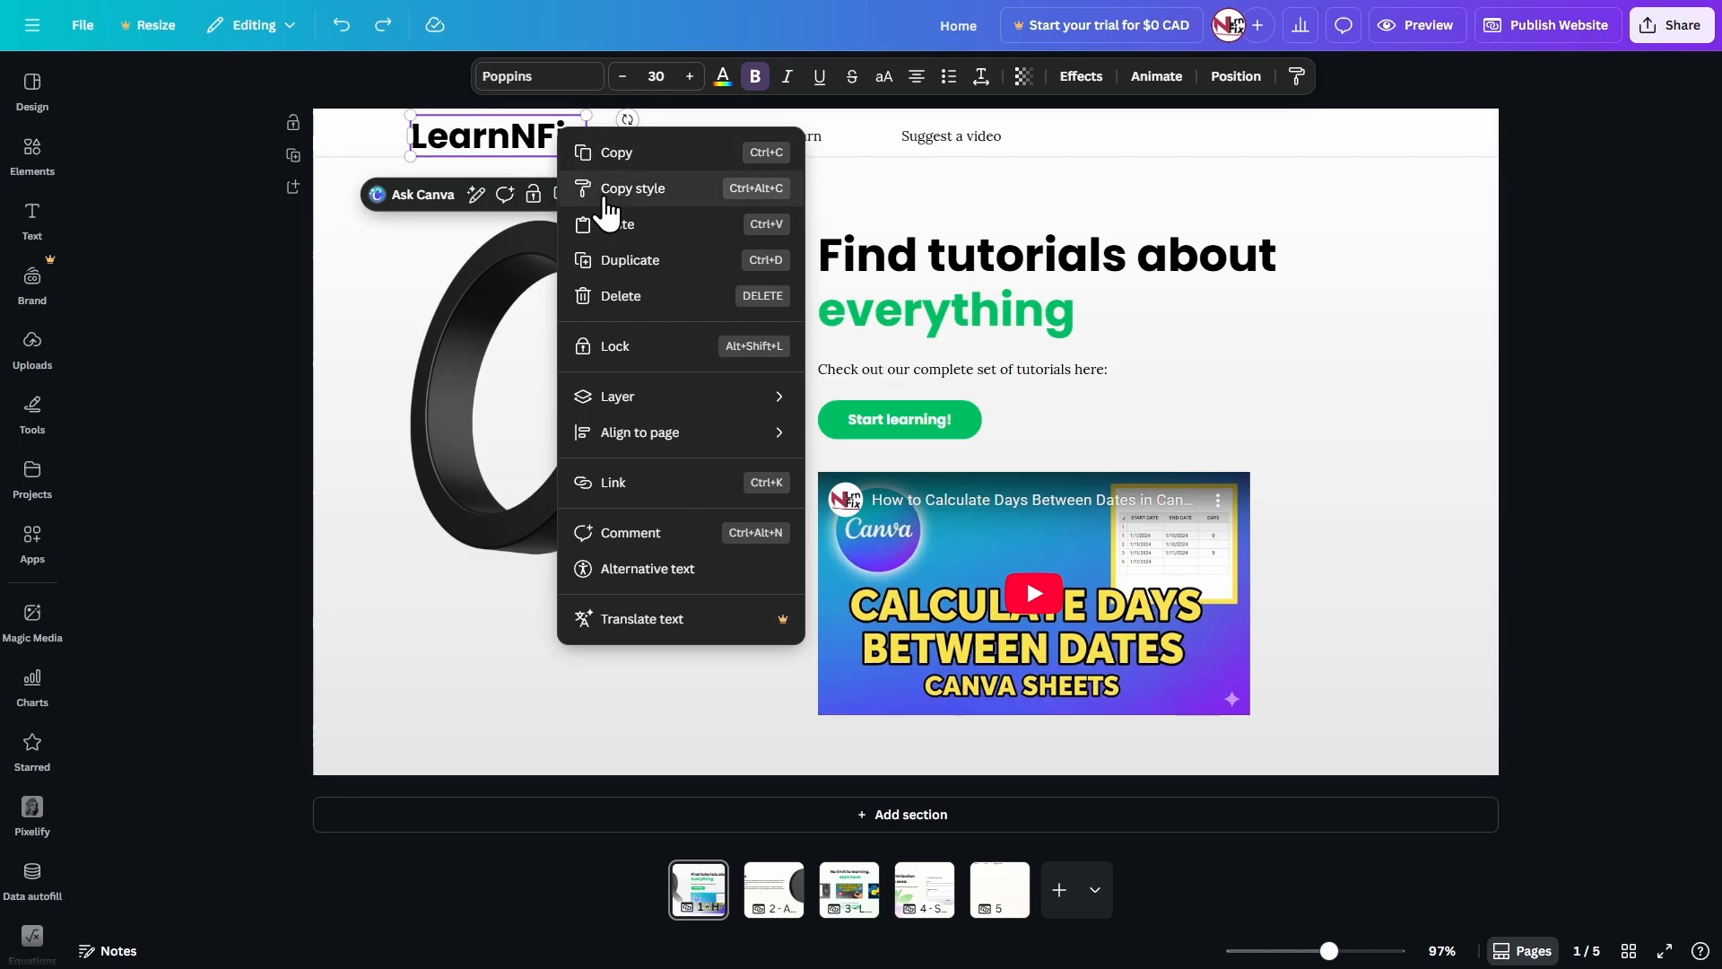
pyautogui.click(703, 490)
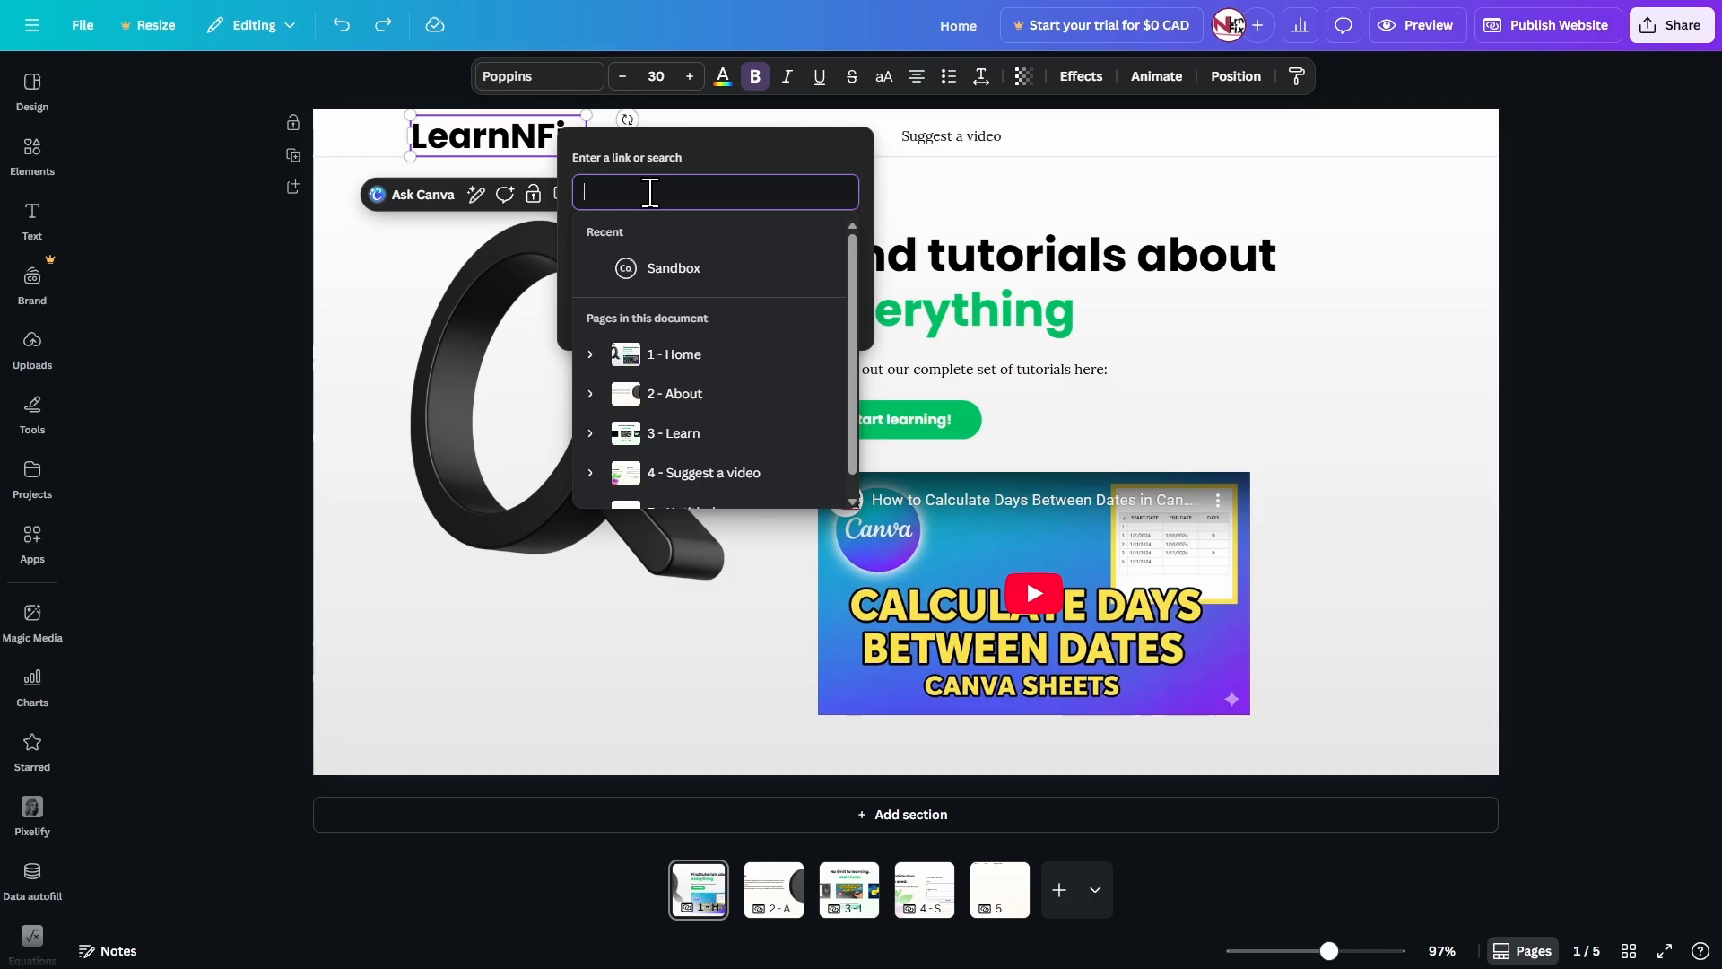
pyautogui.scroll(-1, 672, 415)
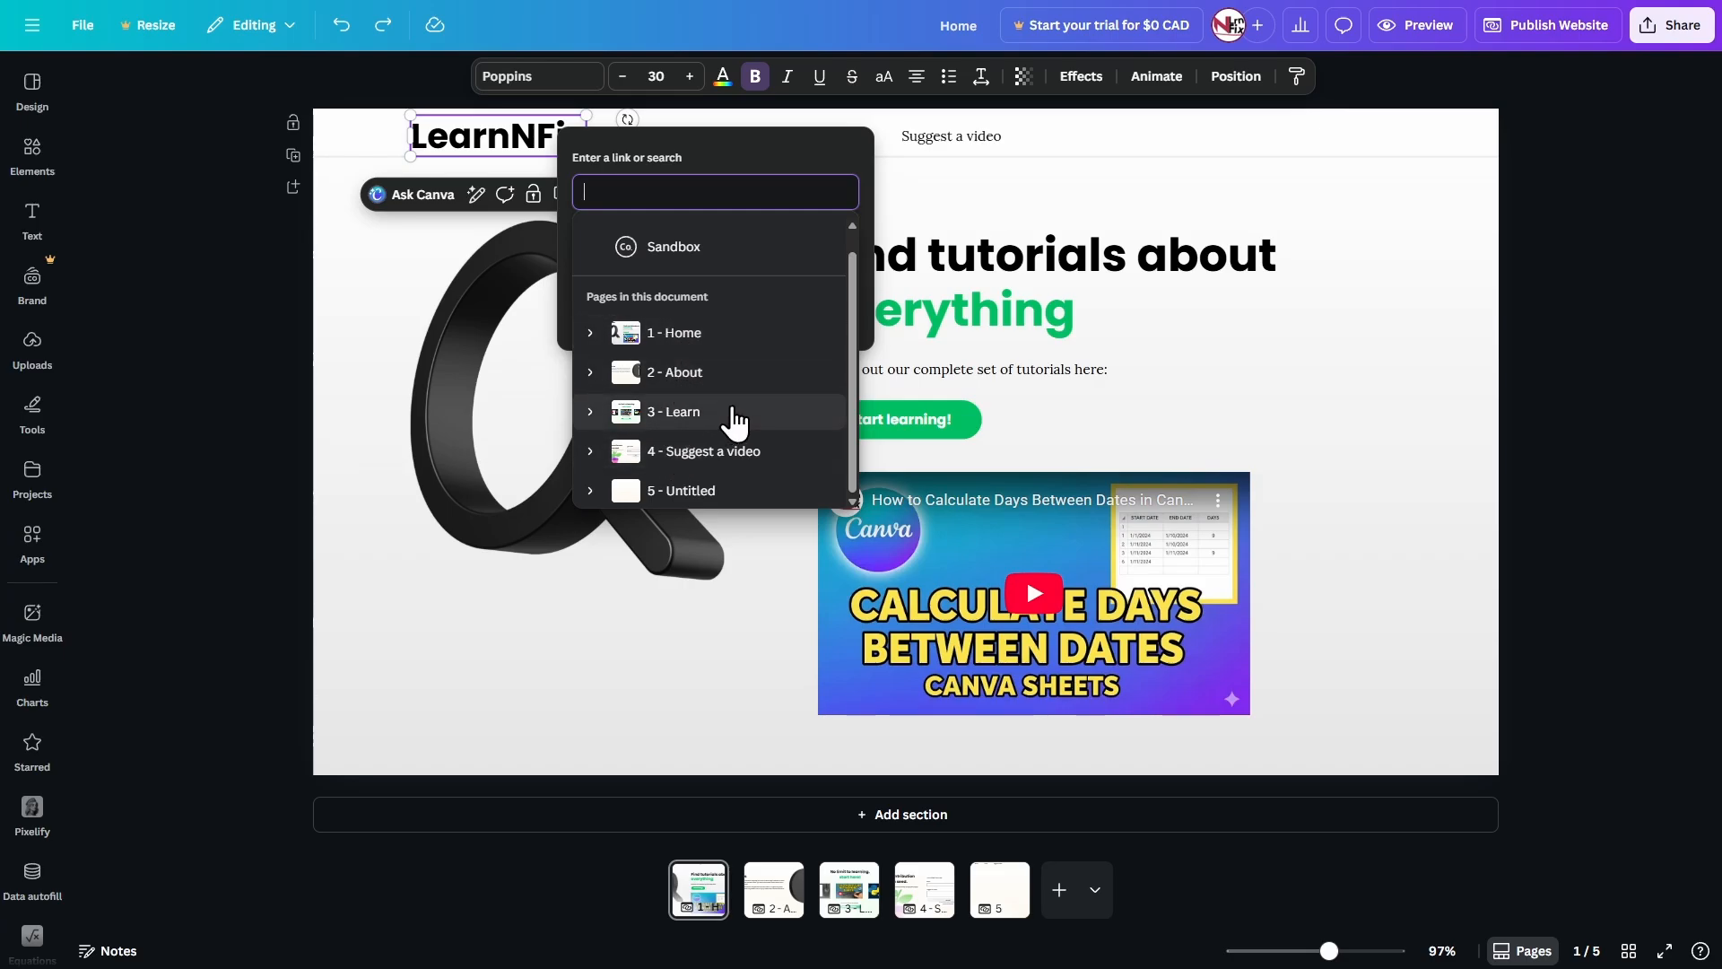
pyautogui.click(691, 335)
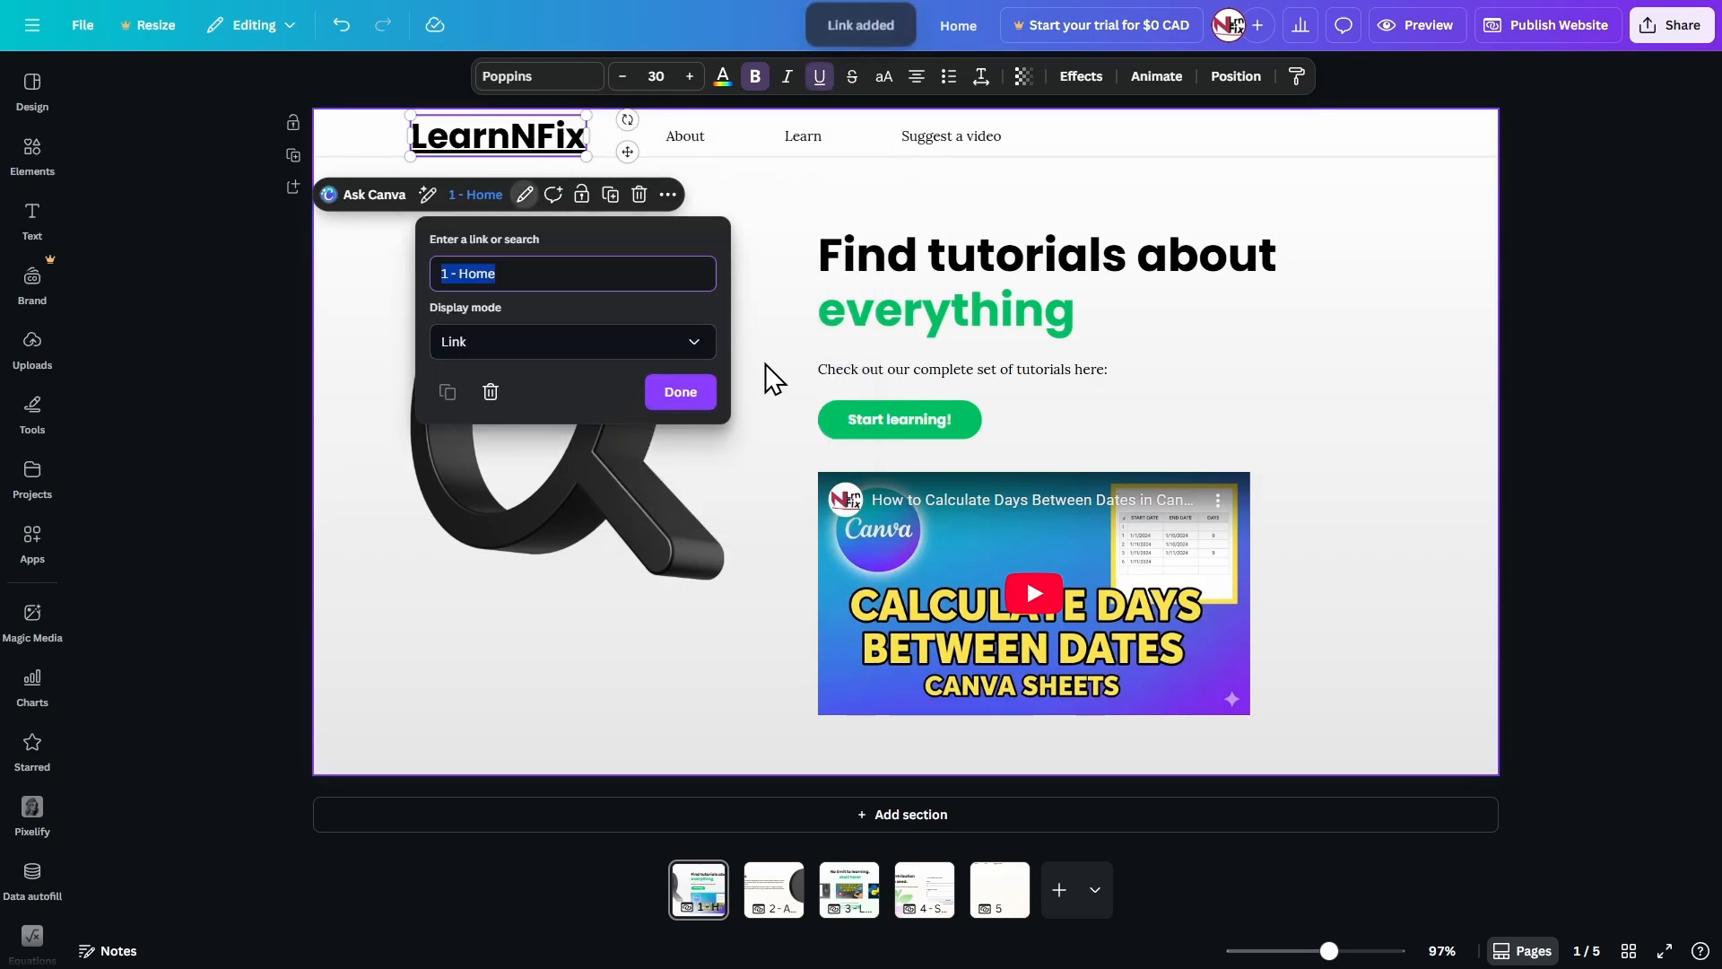
pyautogui.click(679, 394)
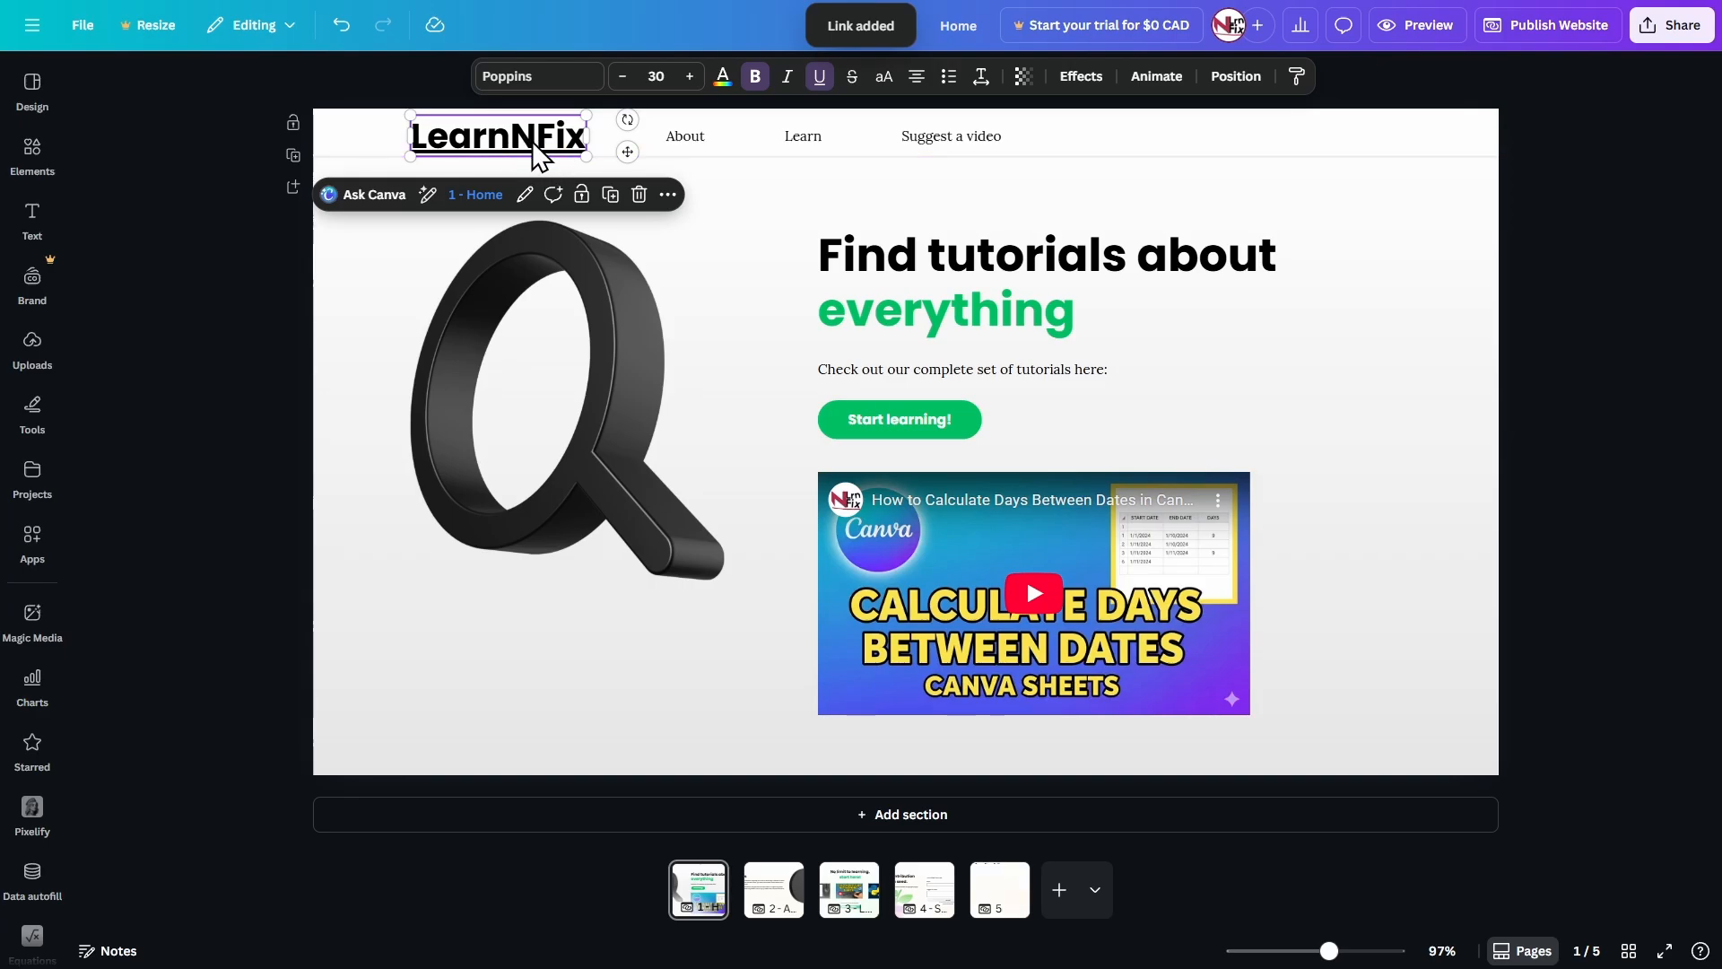
# Remove the underline from the LearnNFix title in the header.
pyautogui.click(729, 239)
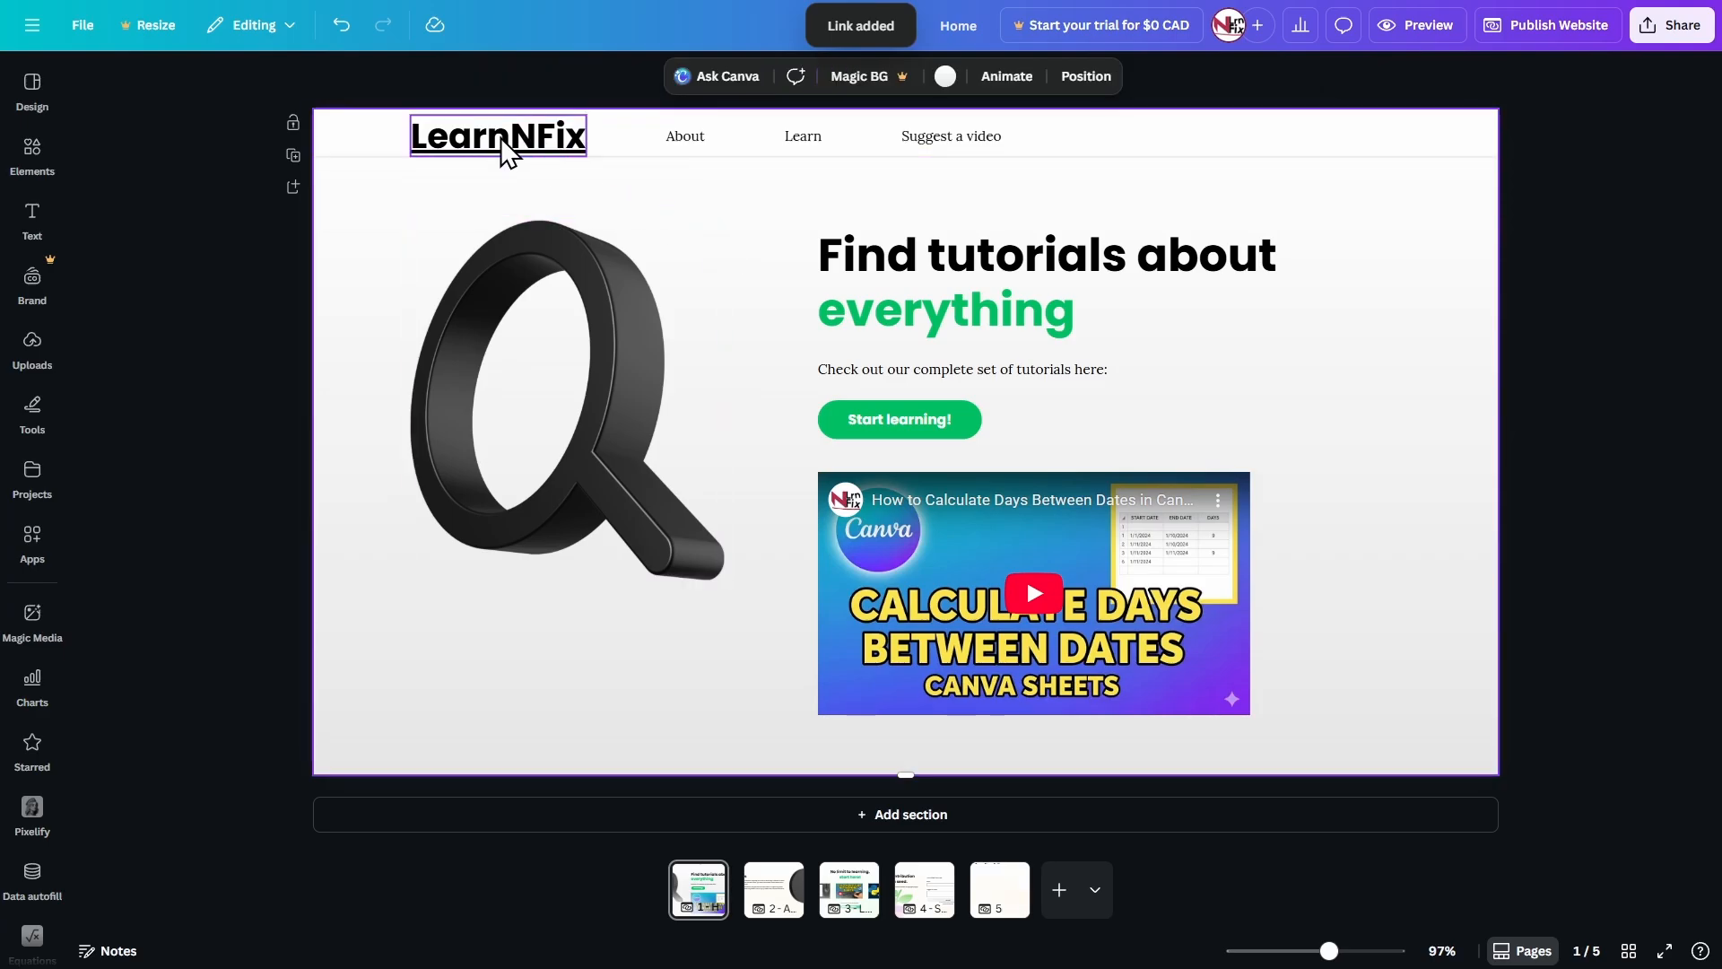
pyautogui.click(501, 137)
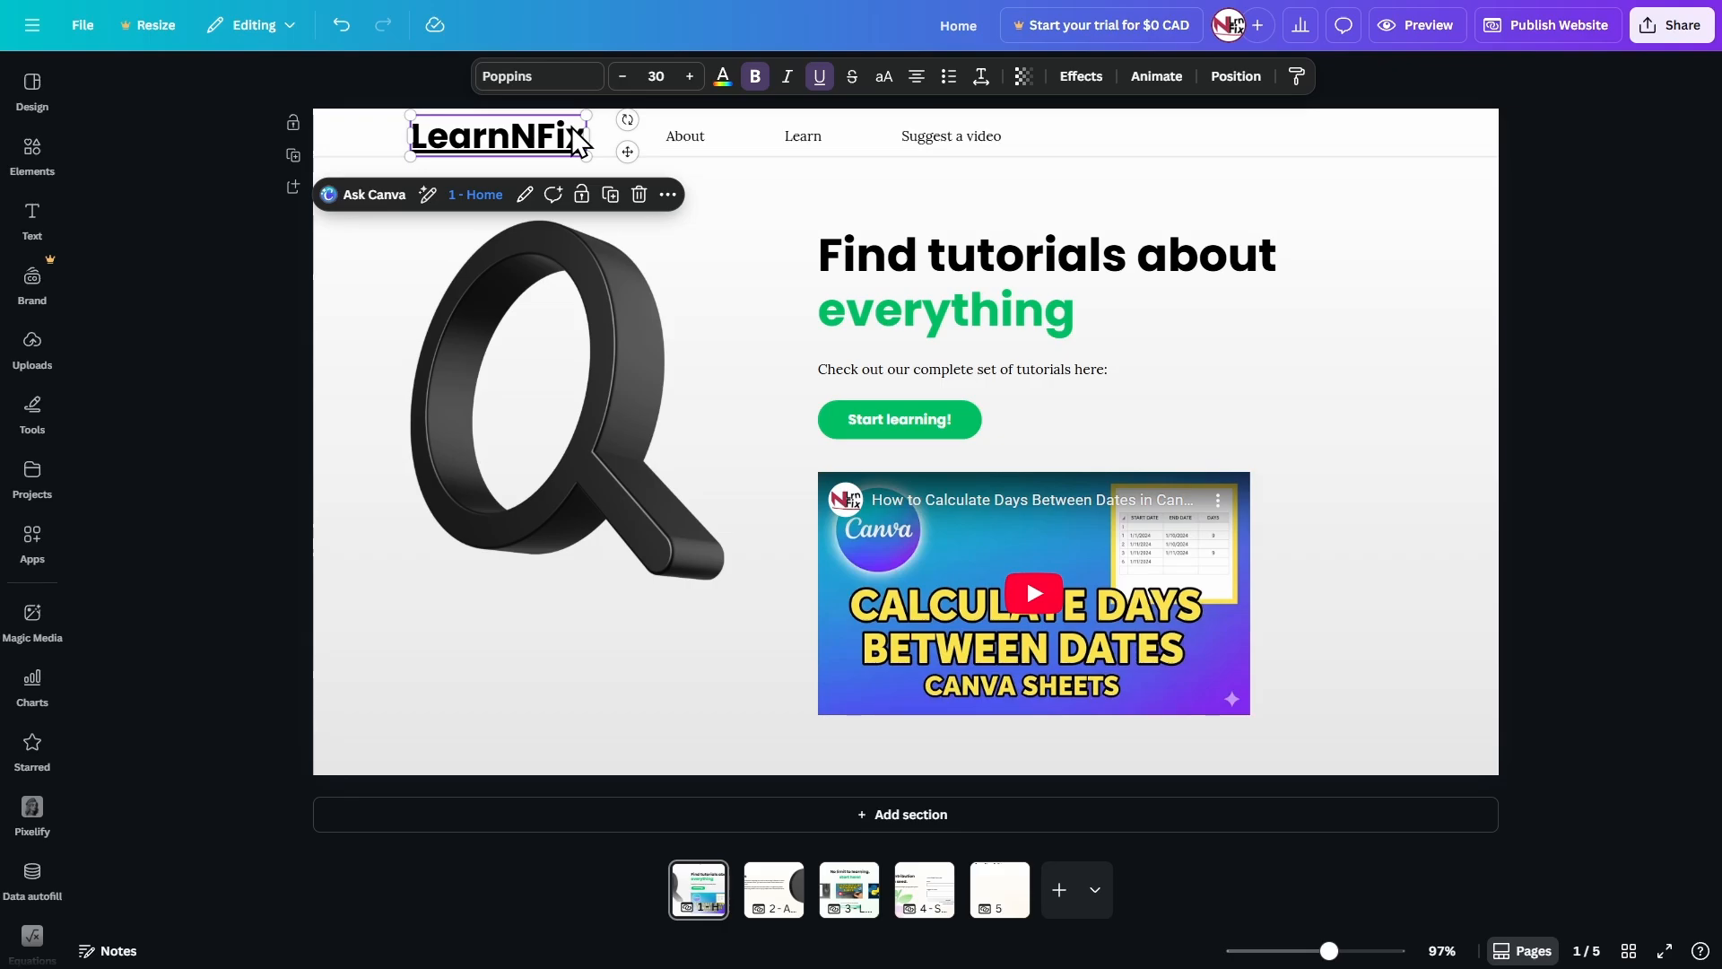
pyautogui.click(820, 77)
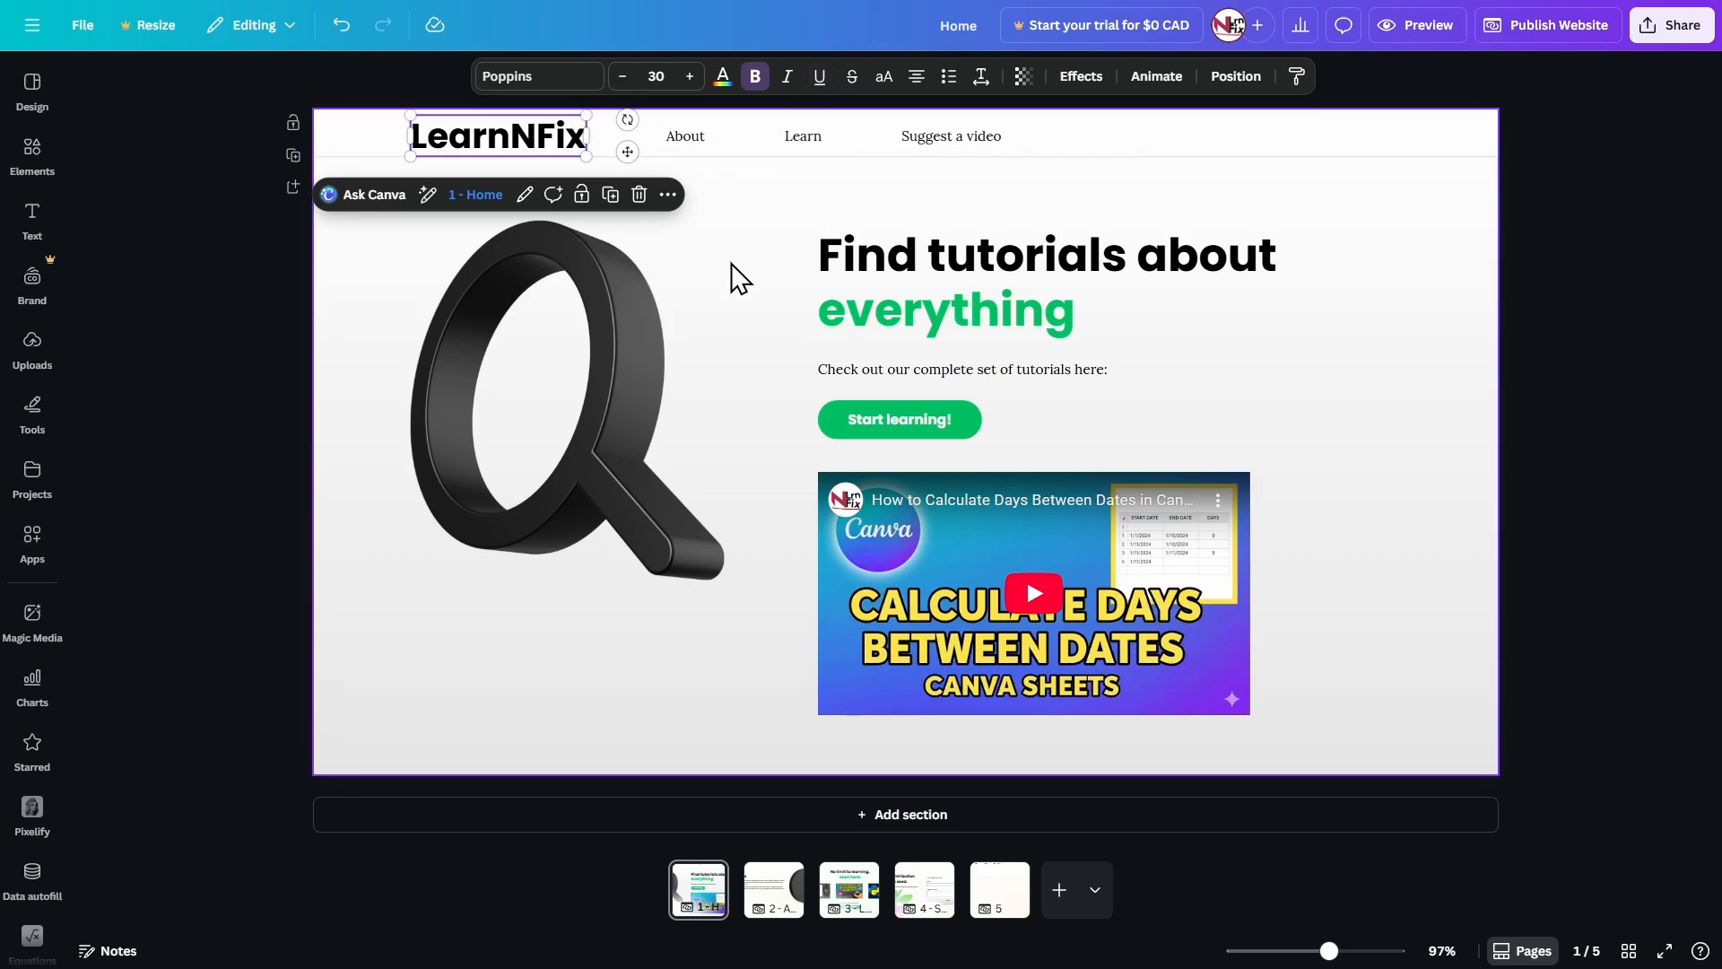
# Link the About label in the header to the 2 - About page and remove its underline.
pyautogui.click(691, 139)
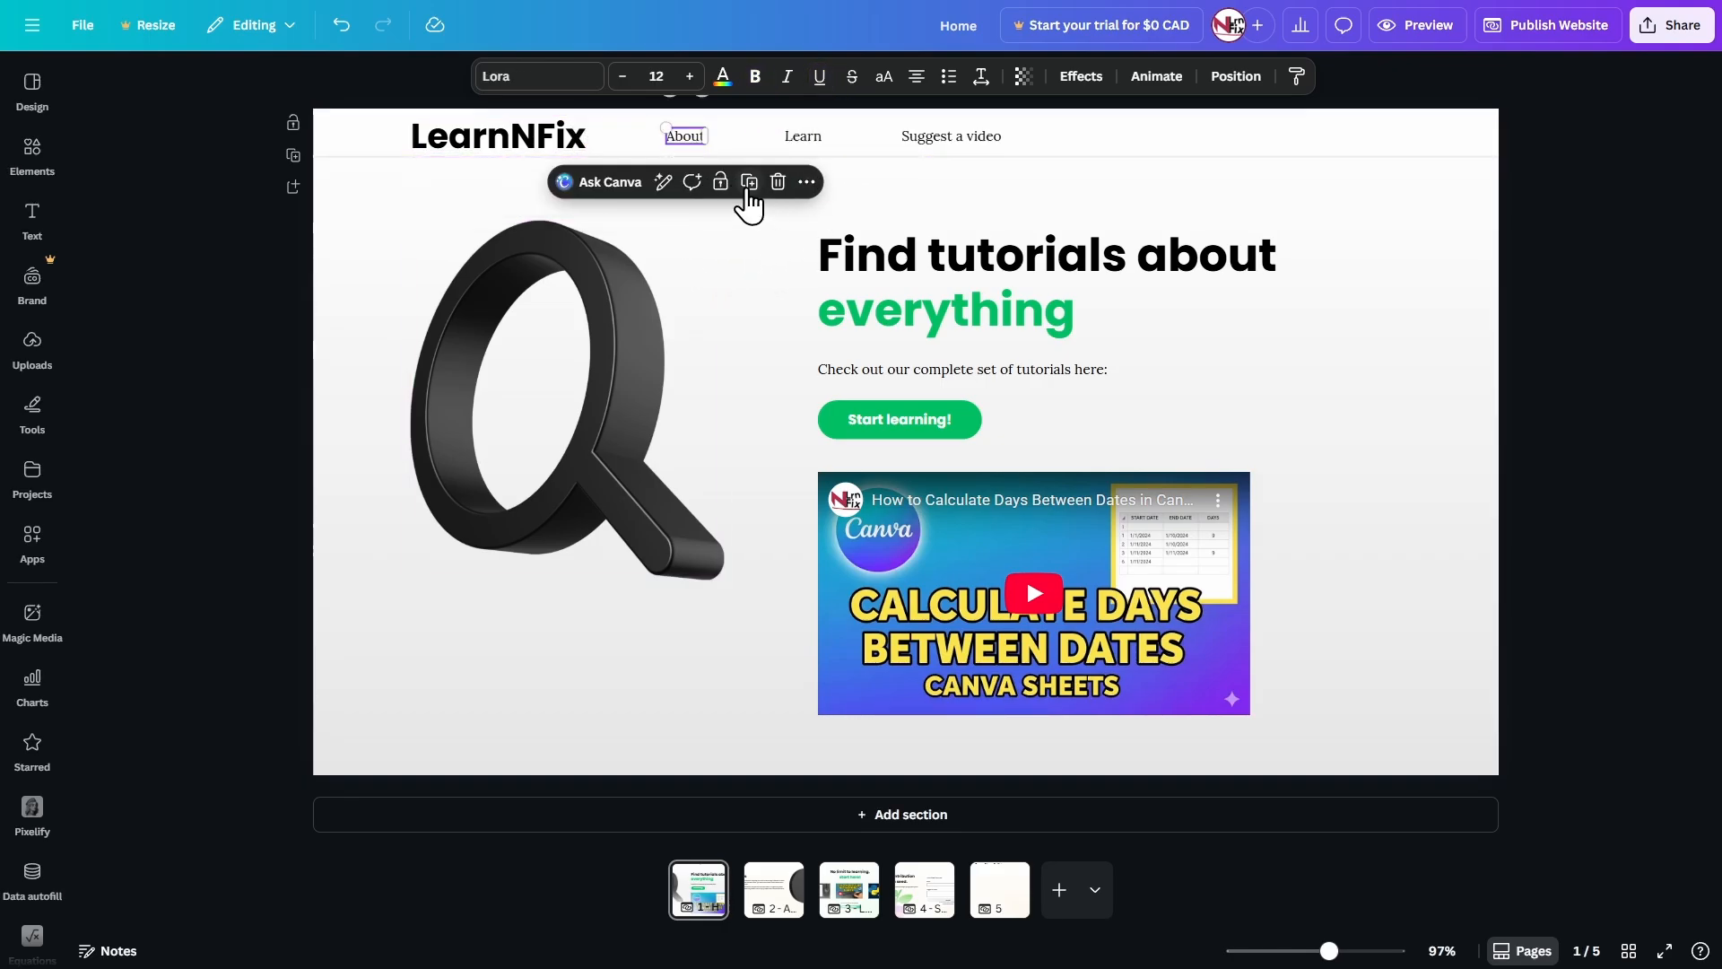
pyautogui.click(809, 183)
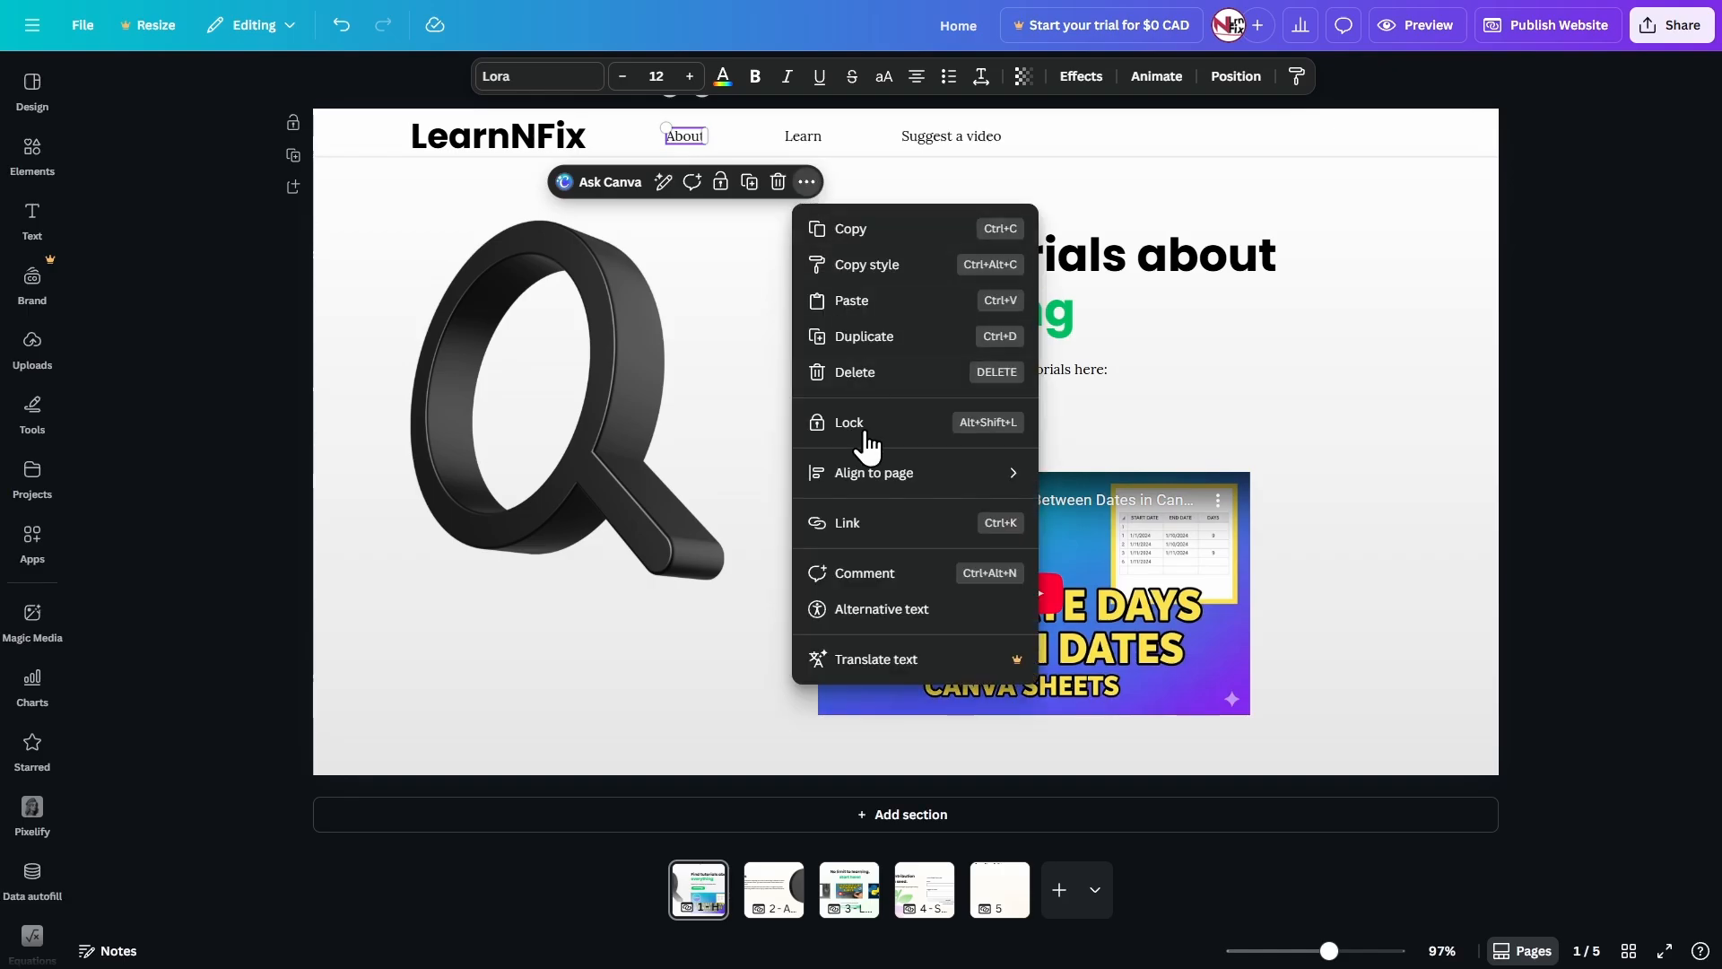
pyautogui.click(880, 536)
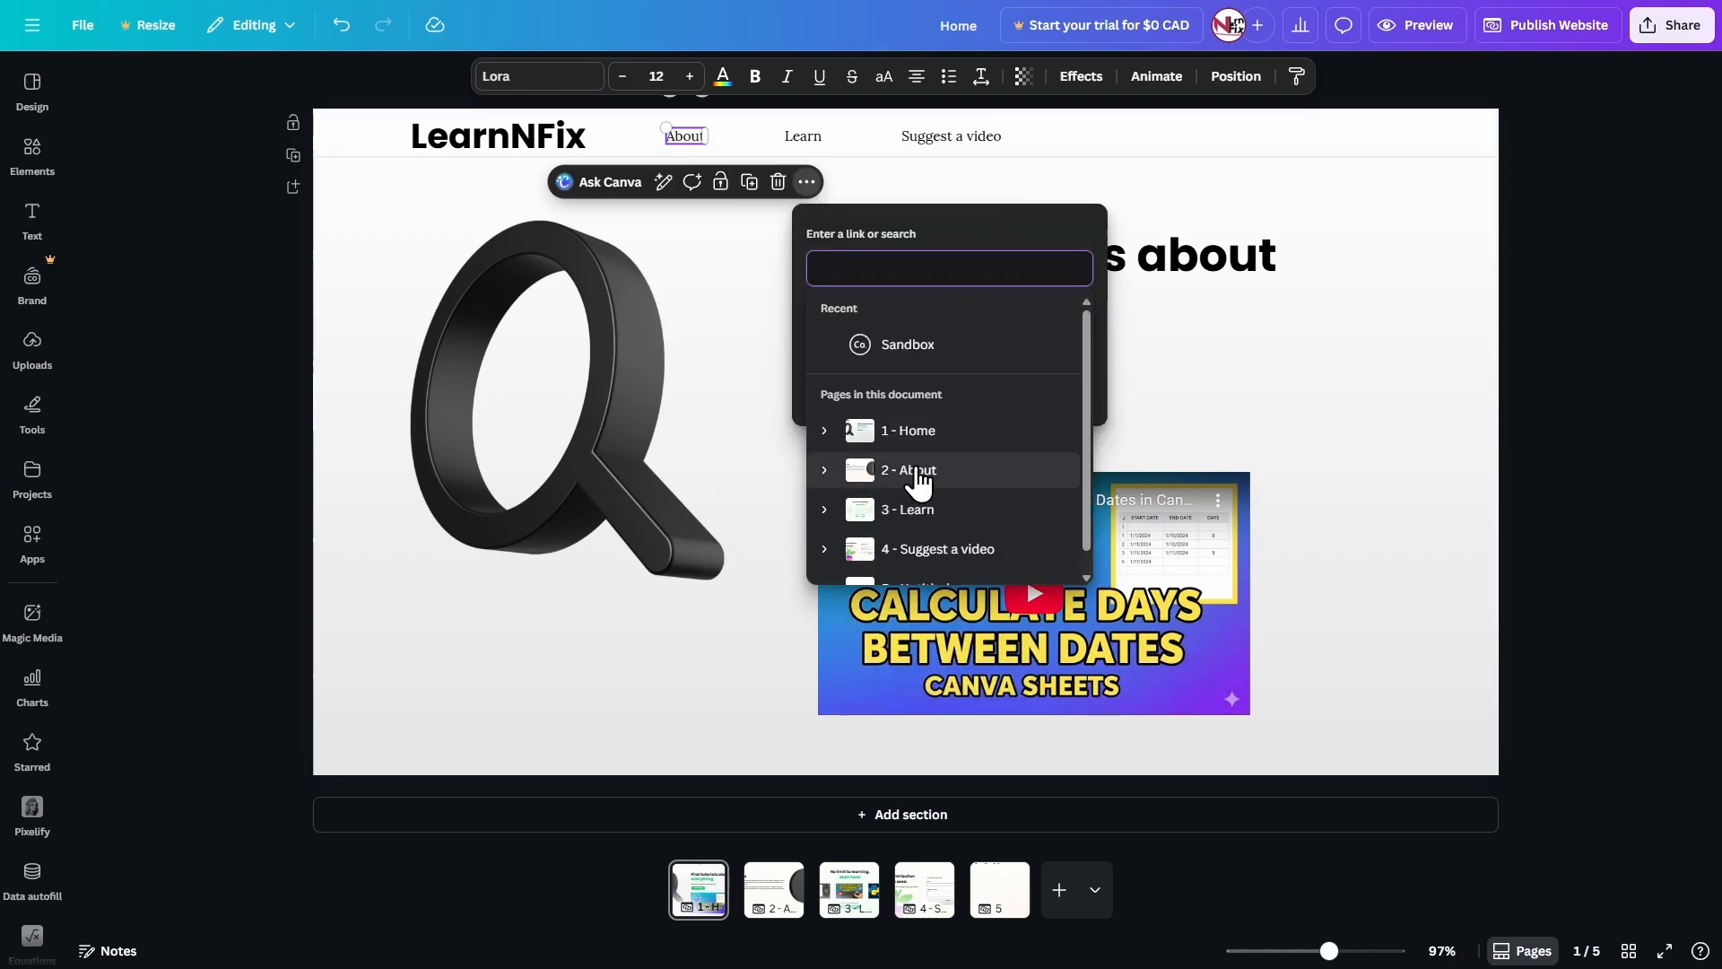
pyautogui.click(914, 480)
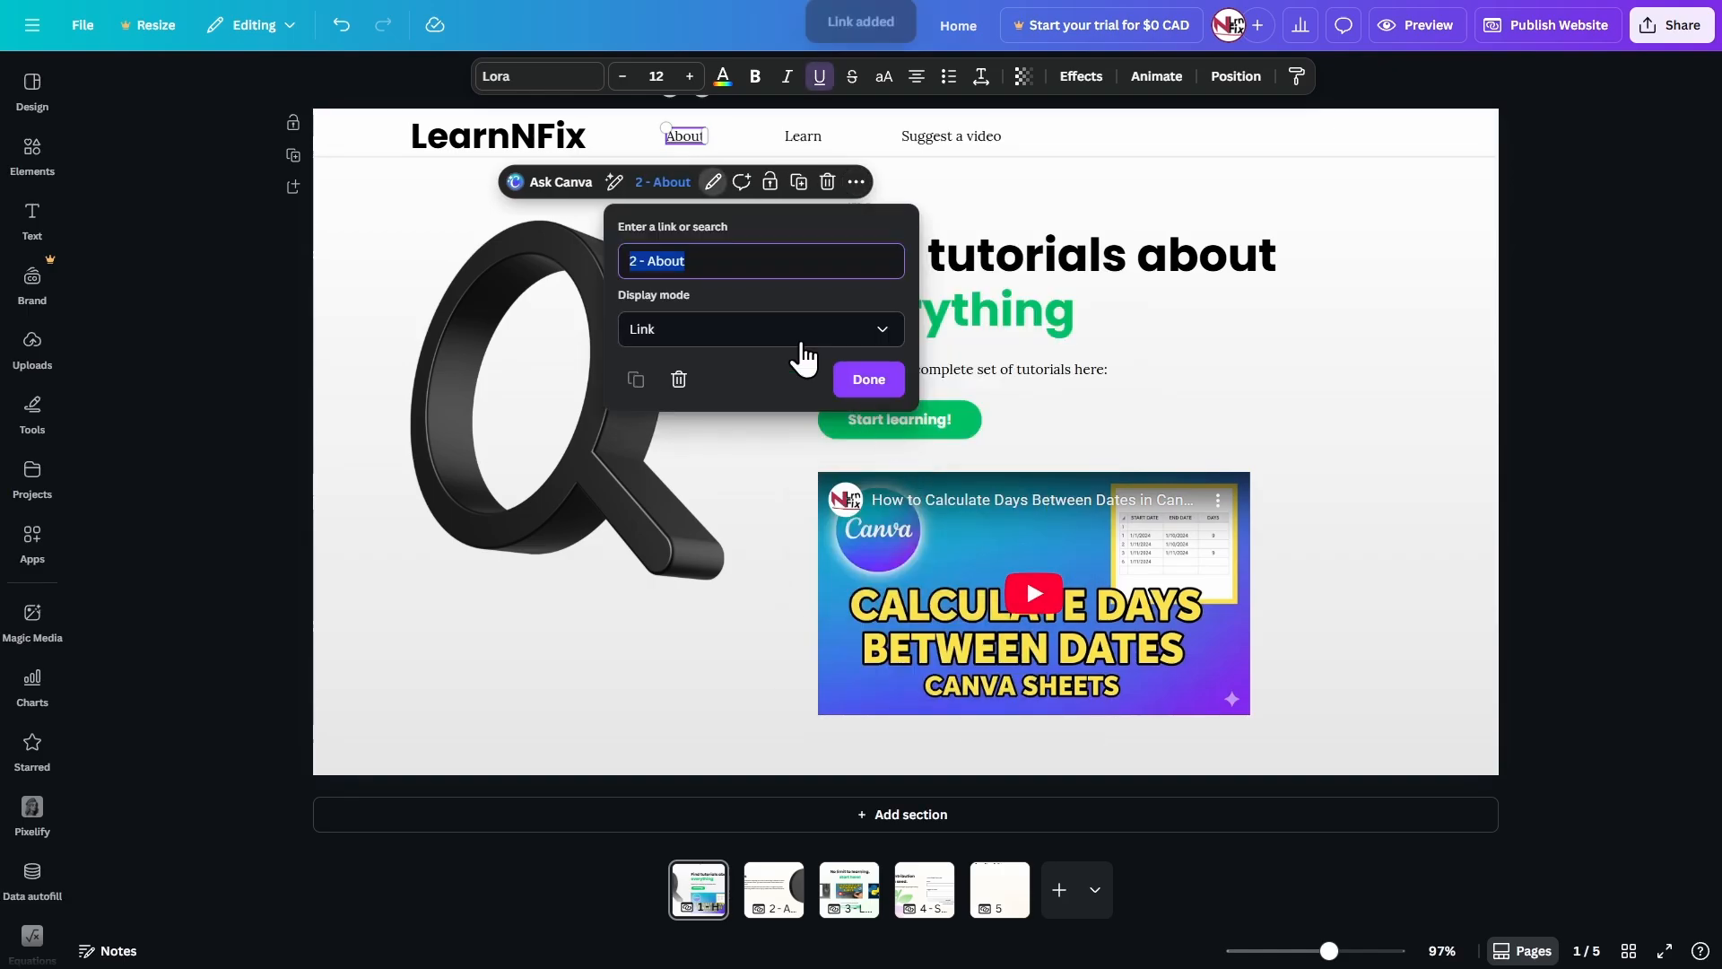
pyautogui.click(869, 382)
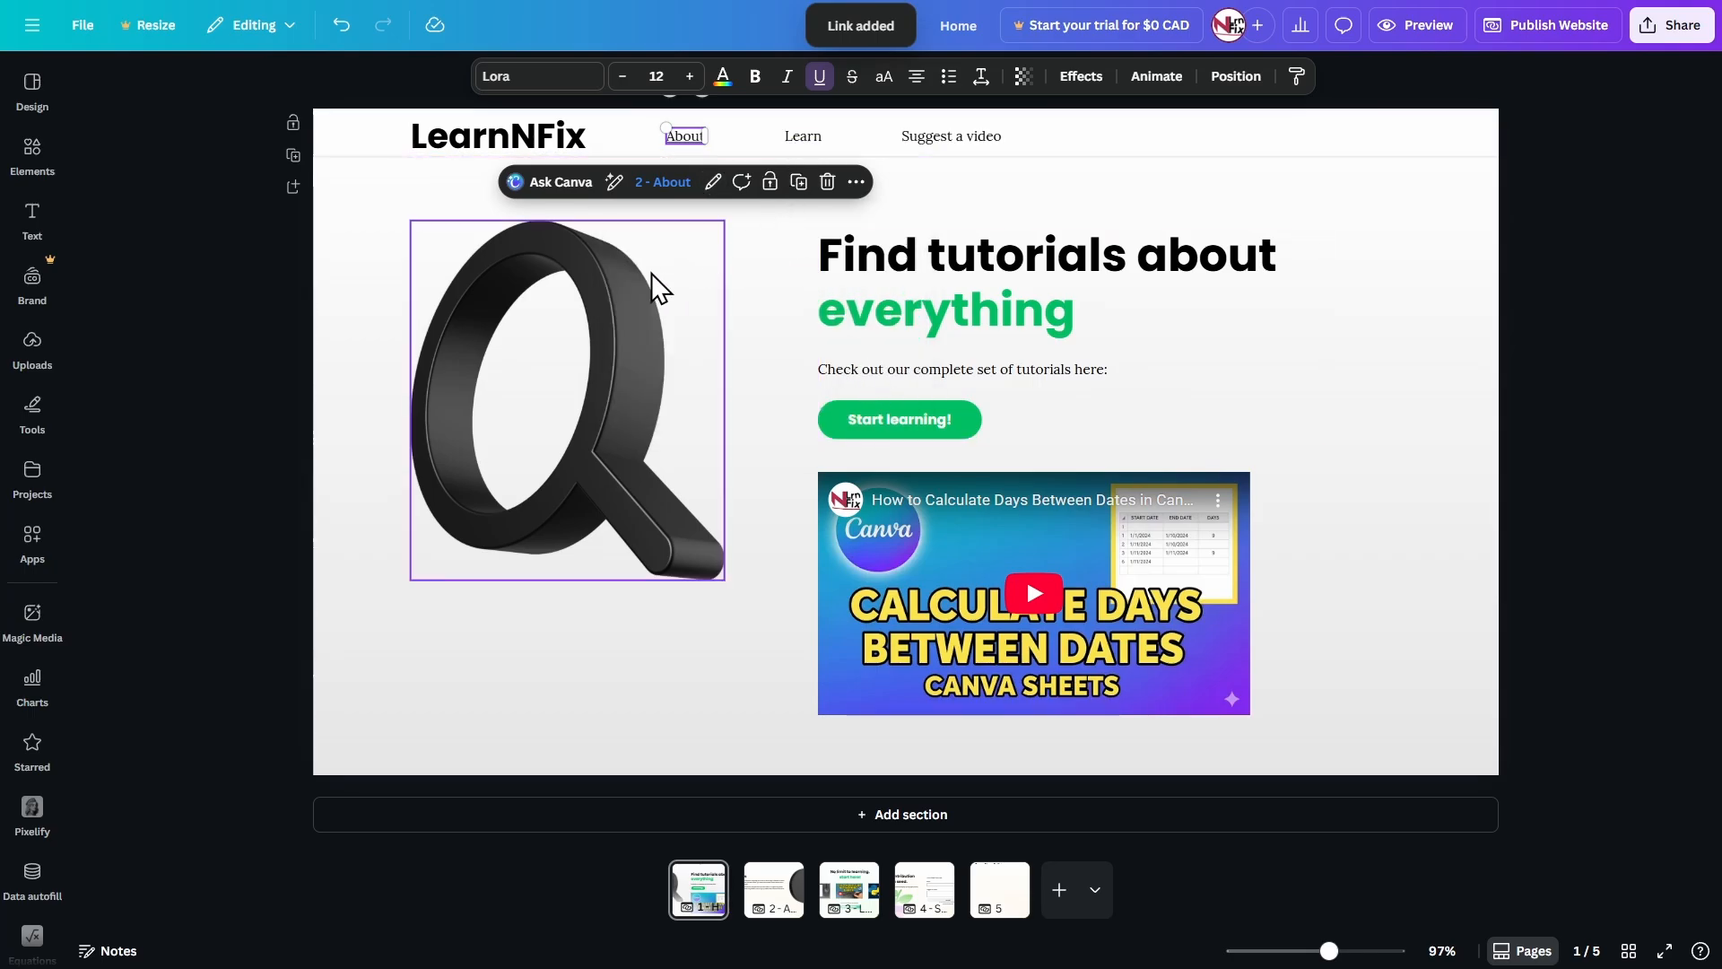
# Link the Learn label in the header to the 3 - Learn page and remove its underline.
pyautogui.click(800, 137)
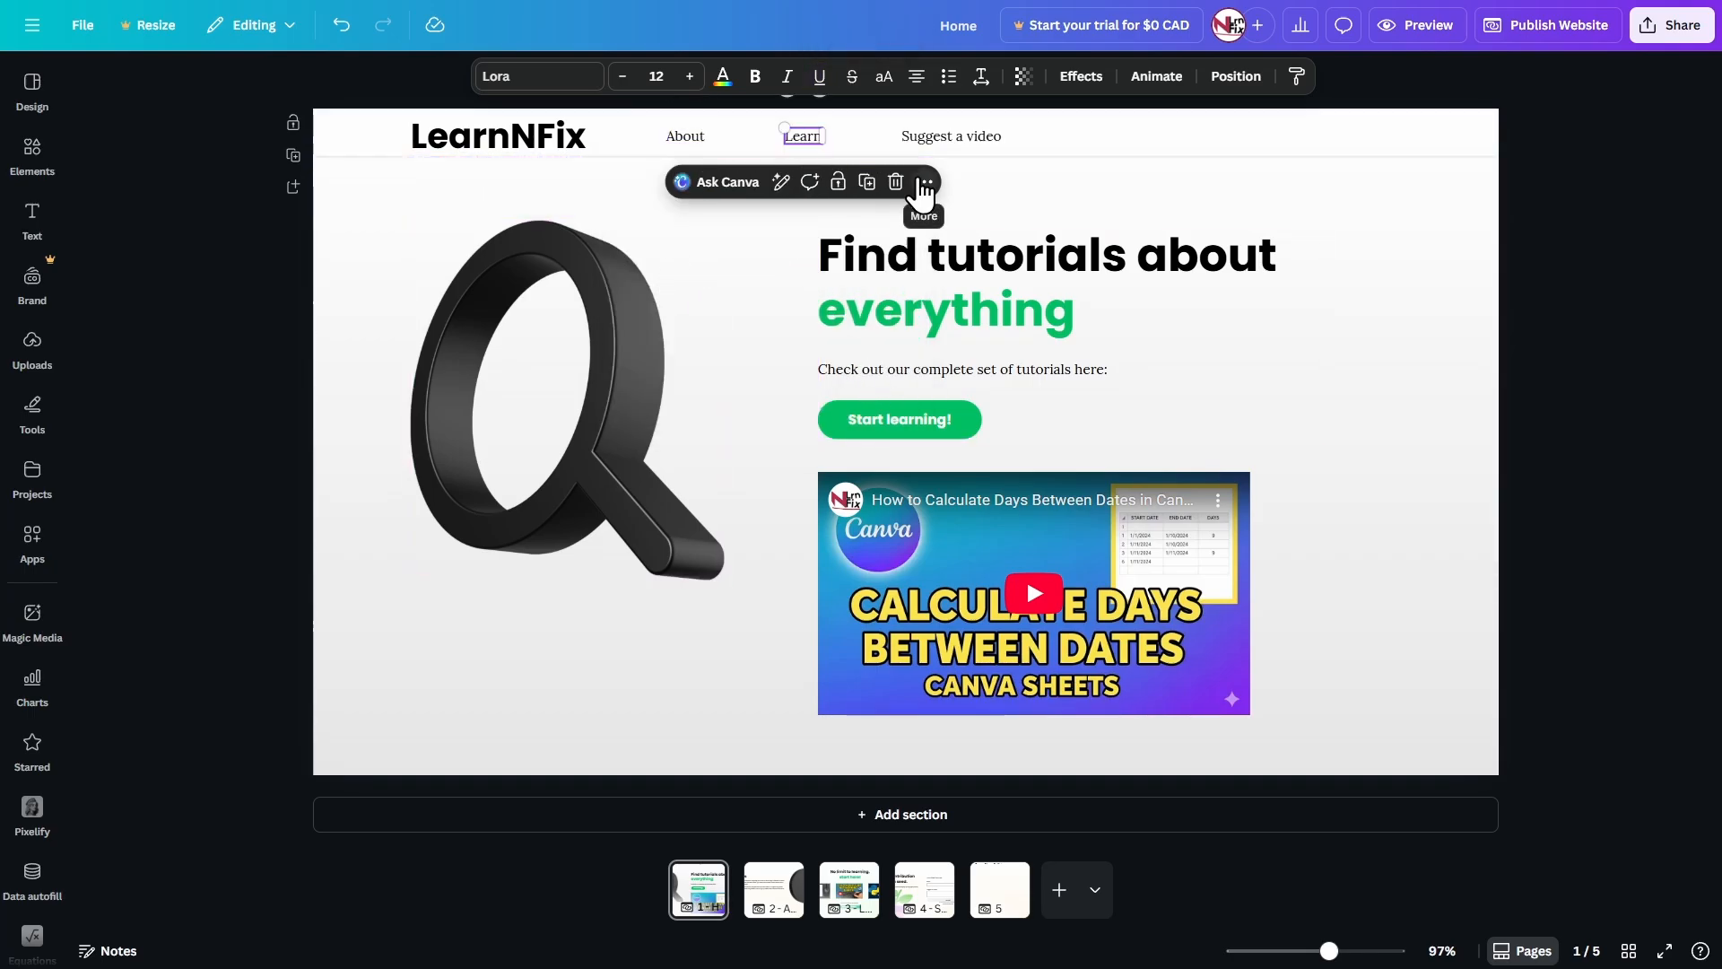
pyautogui.hotkey('ctrl', 'k')
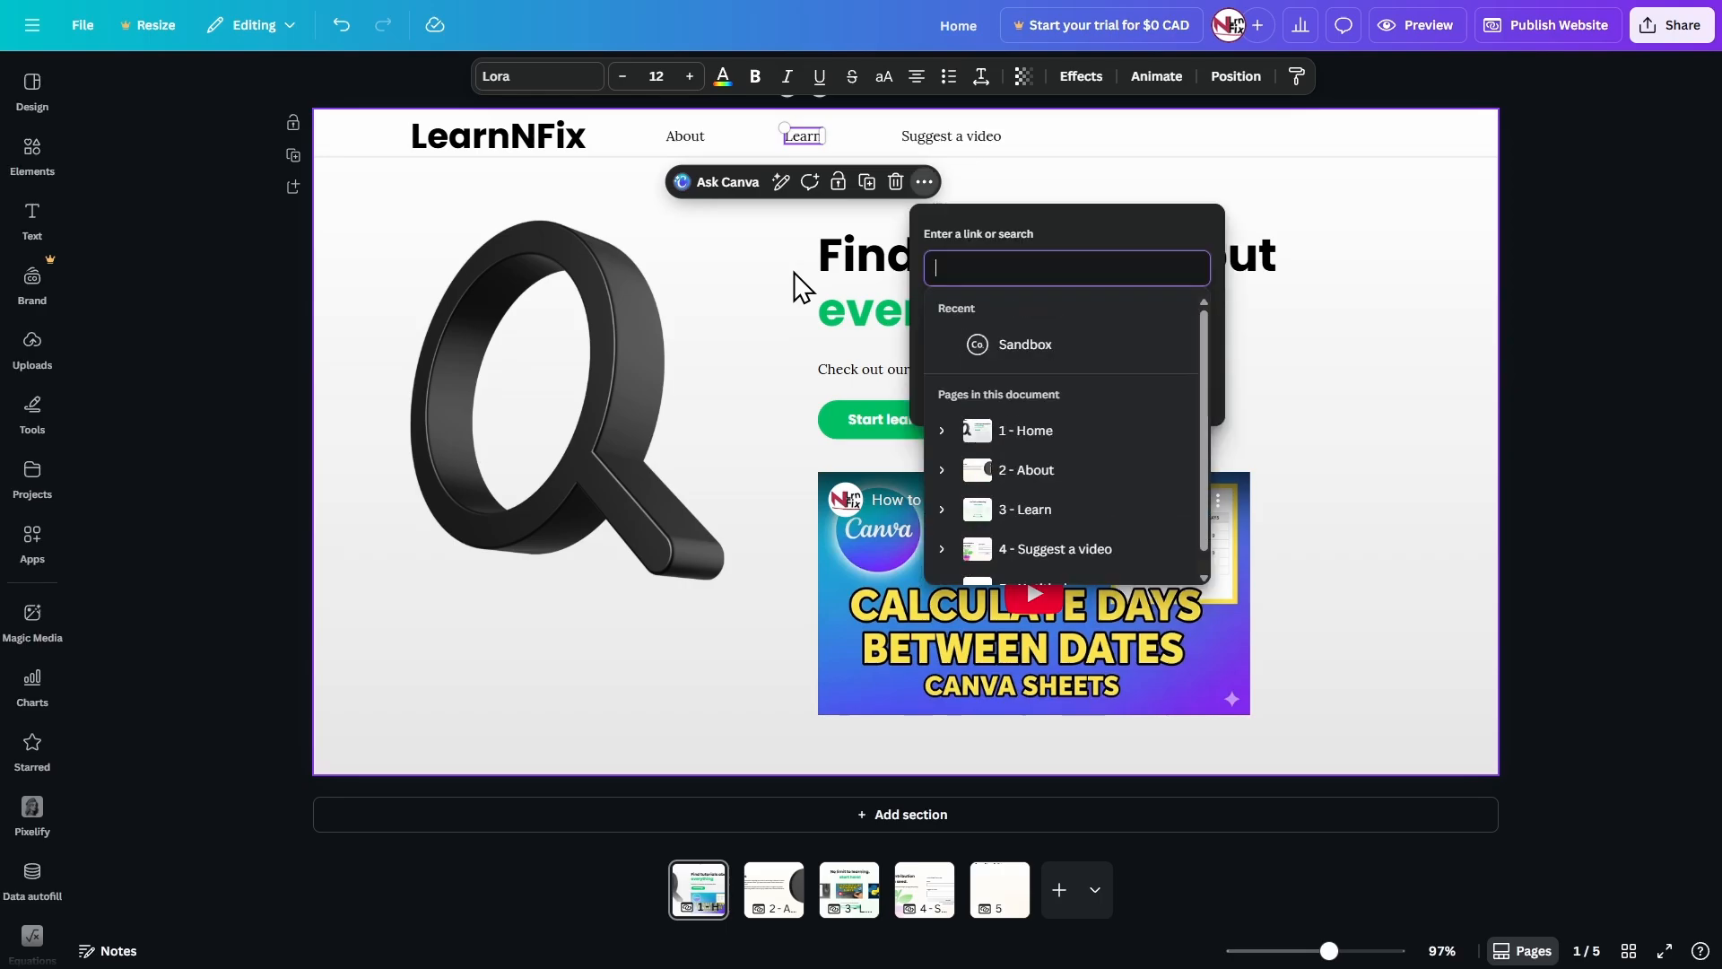
pyautogui.scroll(-1, 1033, 509)
pyautogui.click(1033, 495)
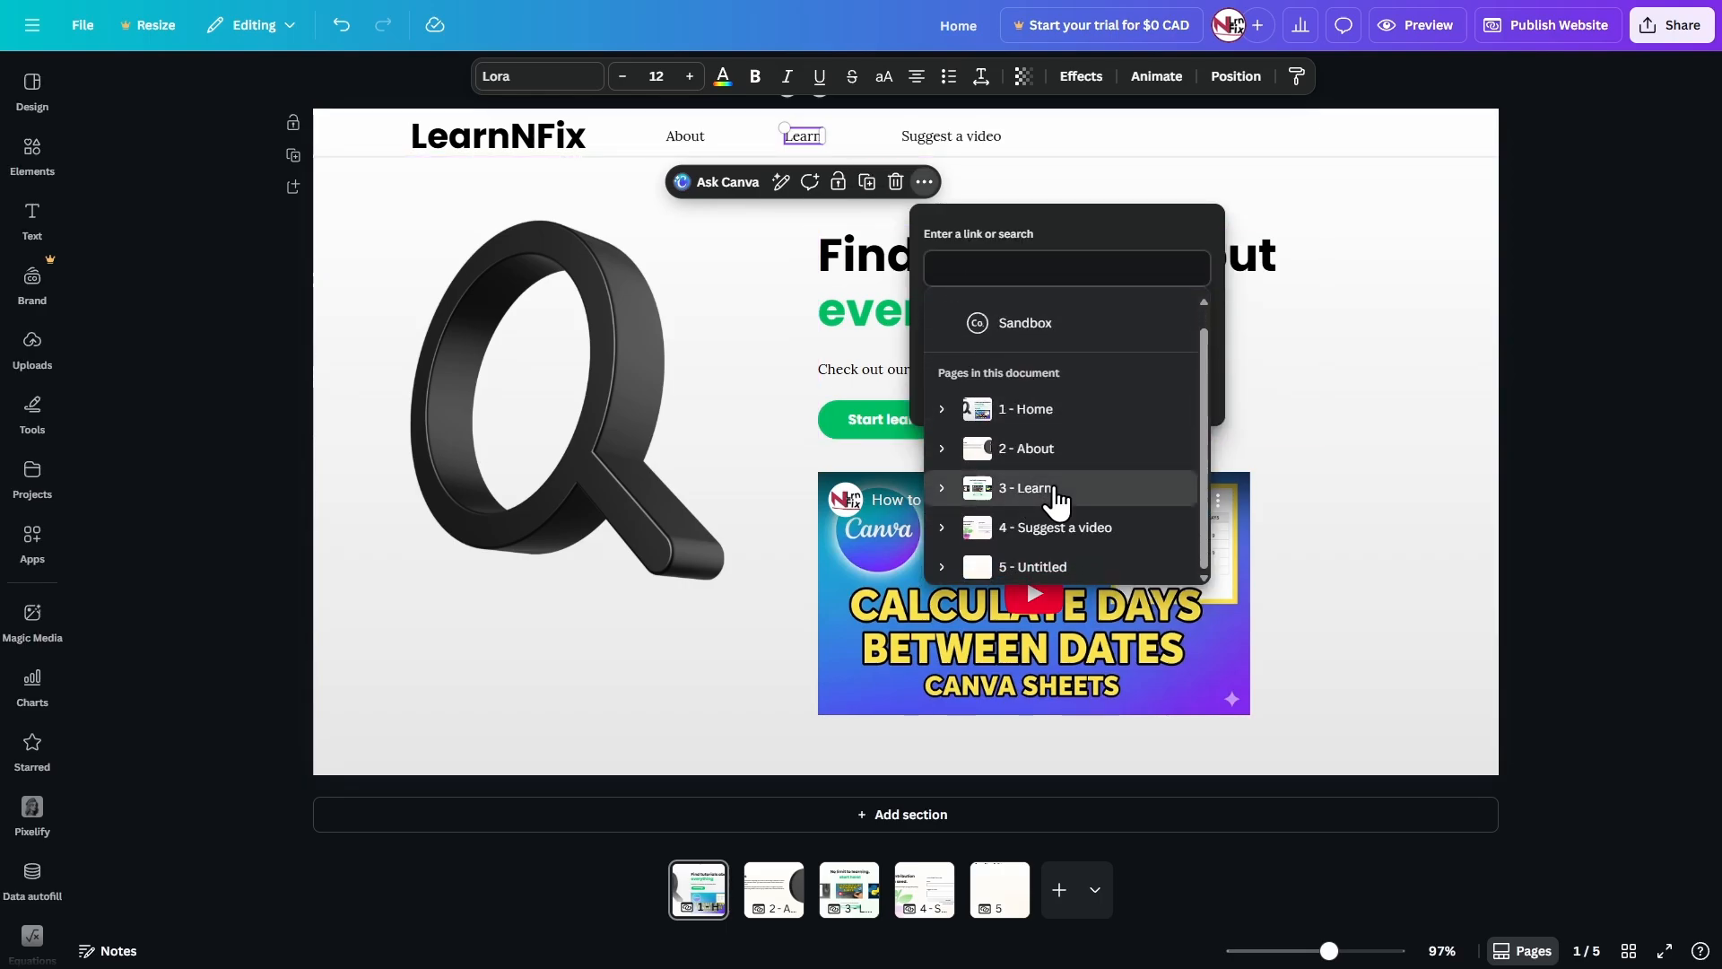
pyautogui.click(984, 378)
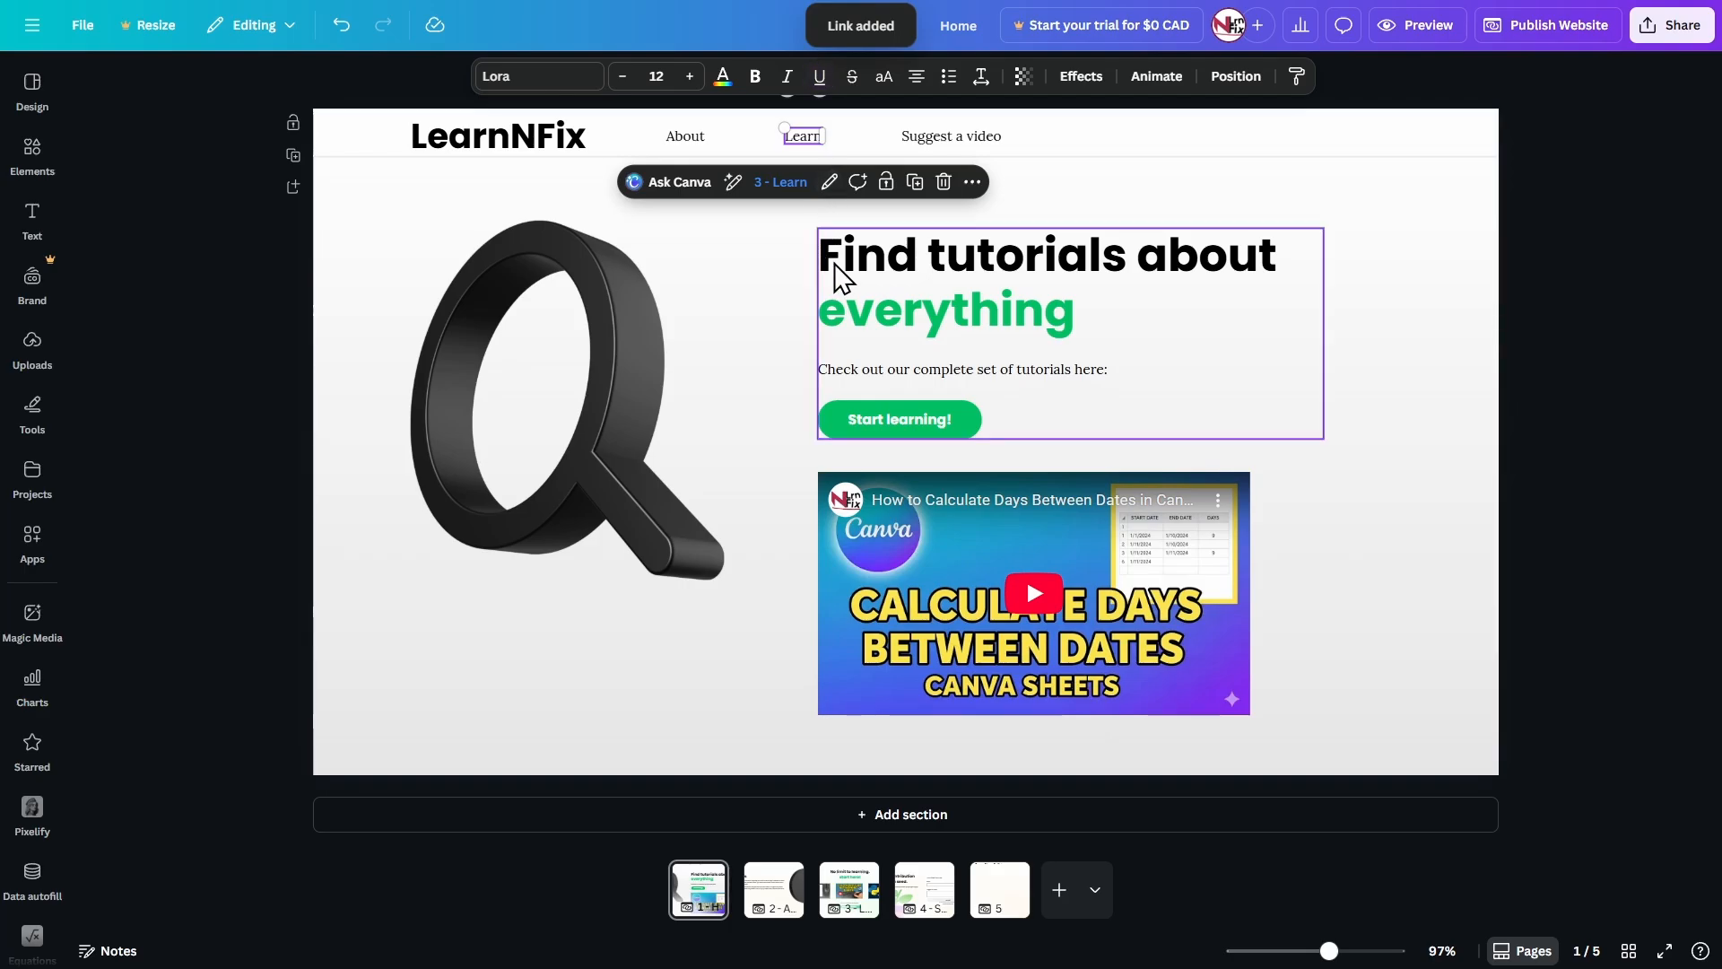
# Link the Suggest a video label to the 4 - Suggest a video page and remove its underline.
pyautogui.click(967, 144)
pyautogui.click(1072, 182)
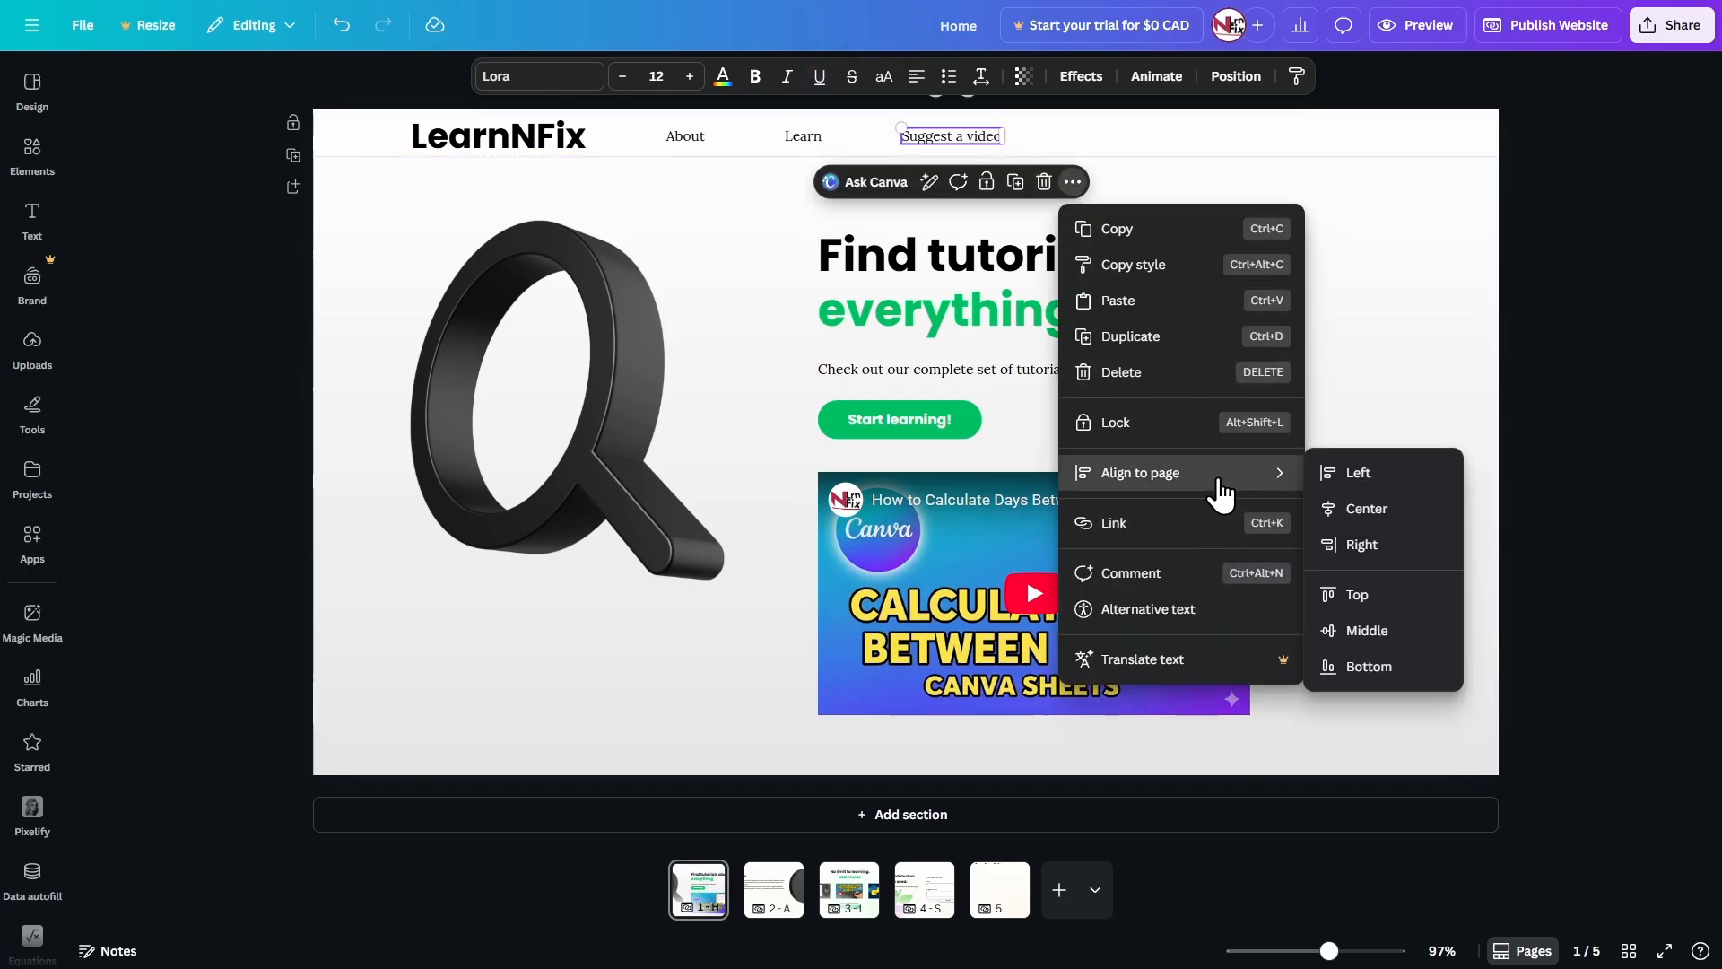
pyautogui.click(1188, 524)
pyautogui.scroll(-1, 1202, 475)
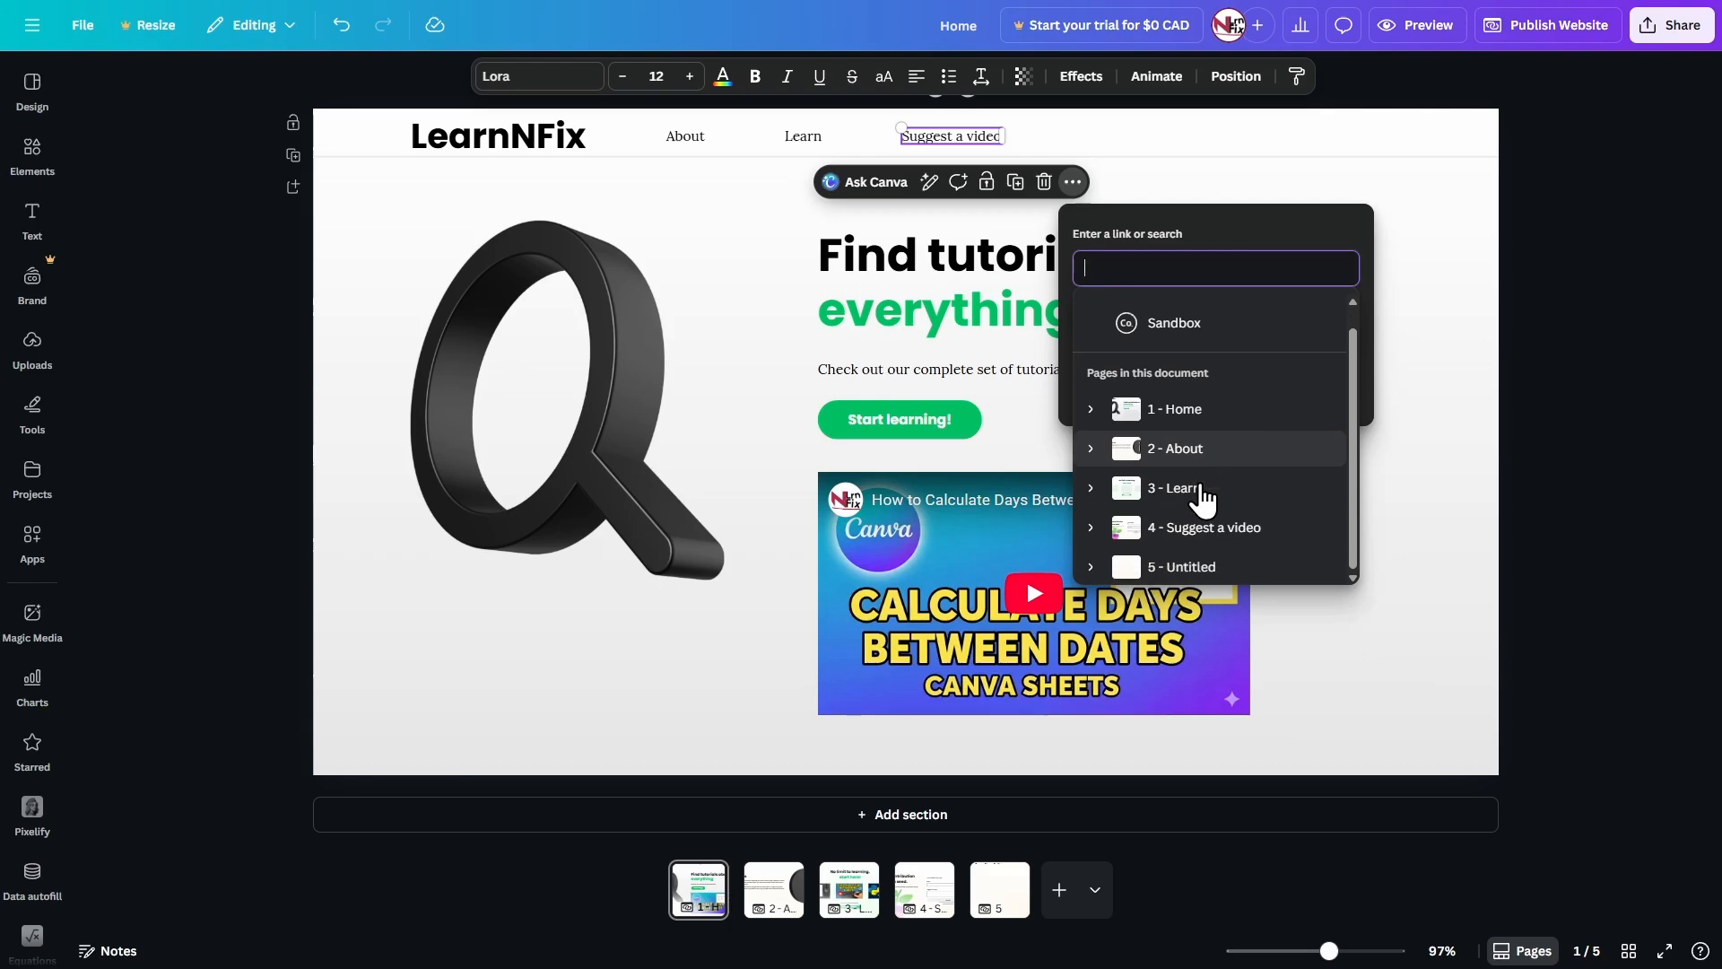
pyautogui.click(1206, 527)
pyautogui.click(1173, 385)
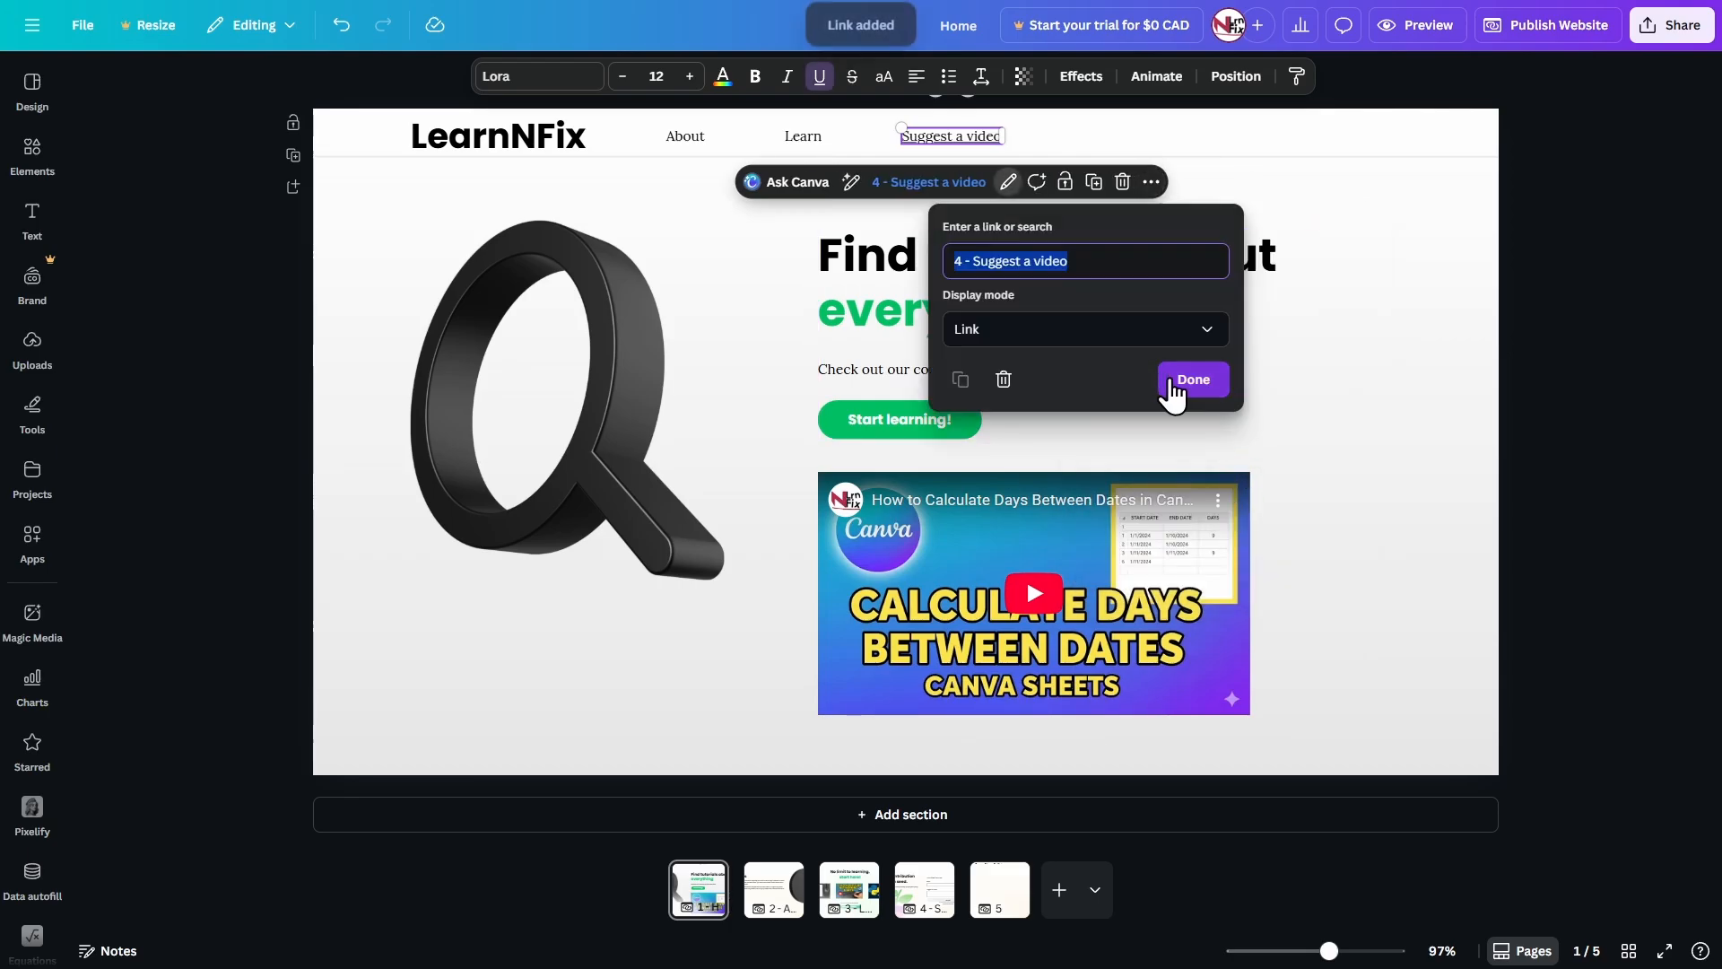
pyautogui.click(775, 273)
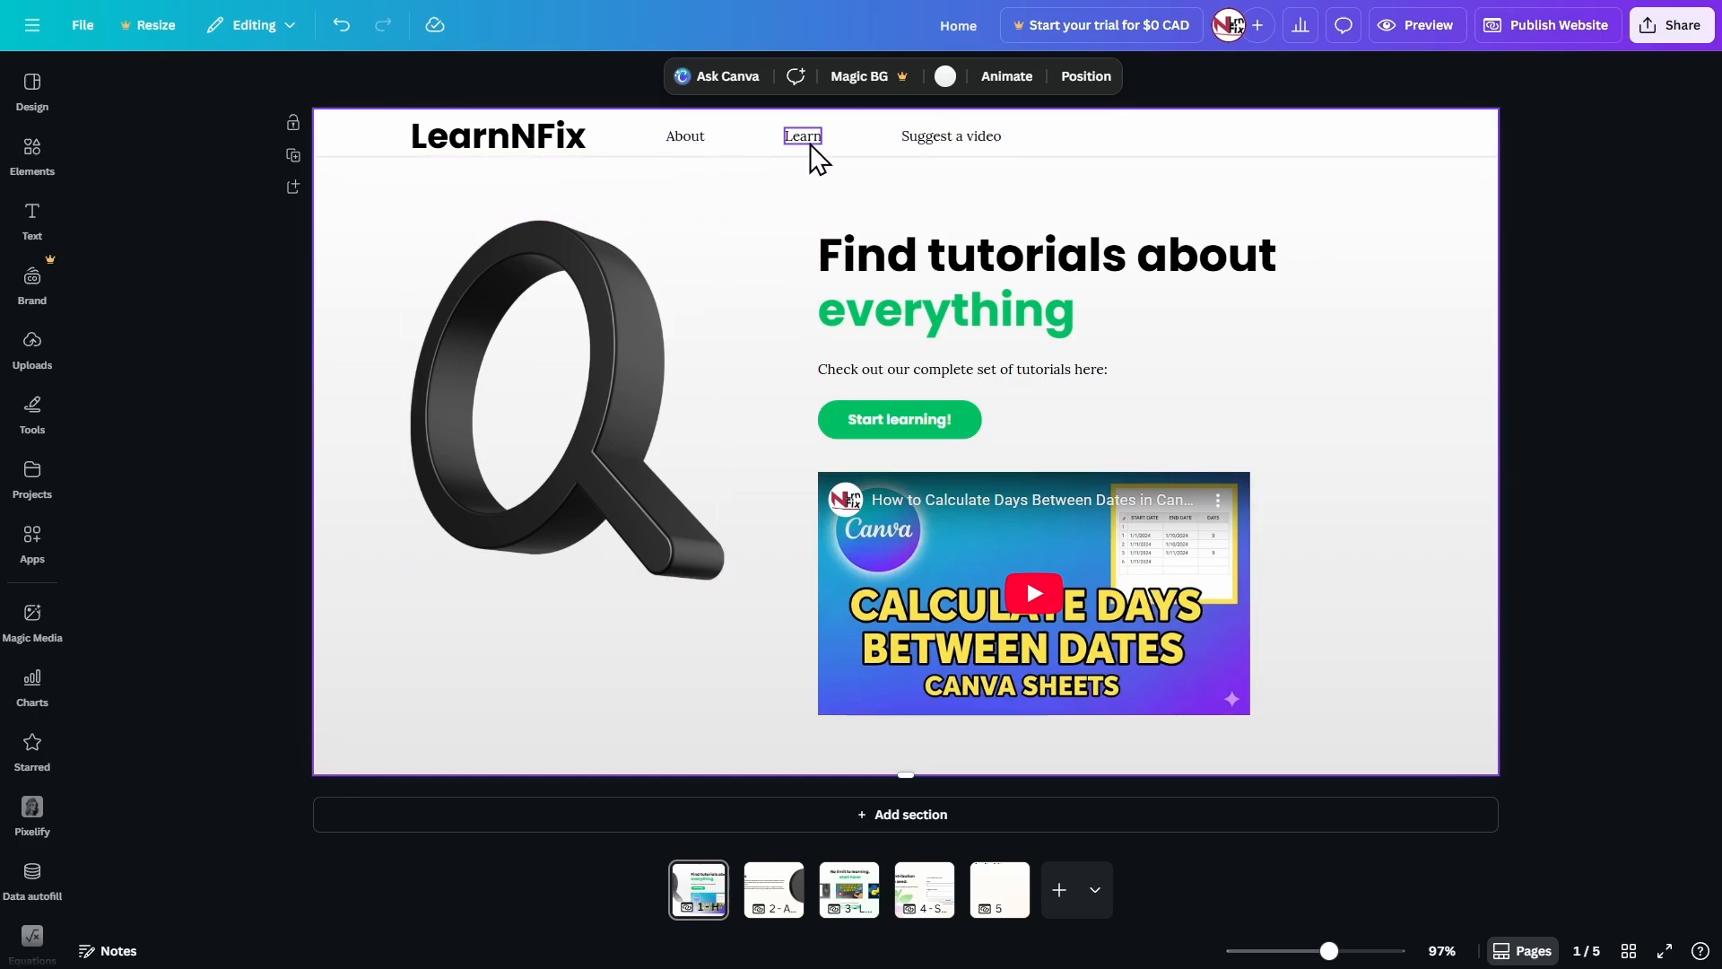
pyautogui.click(924, 893)
pyautogui.click(715, 882)
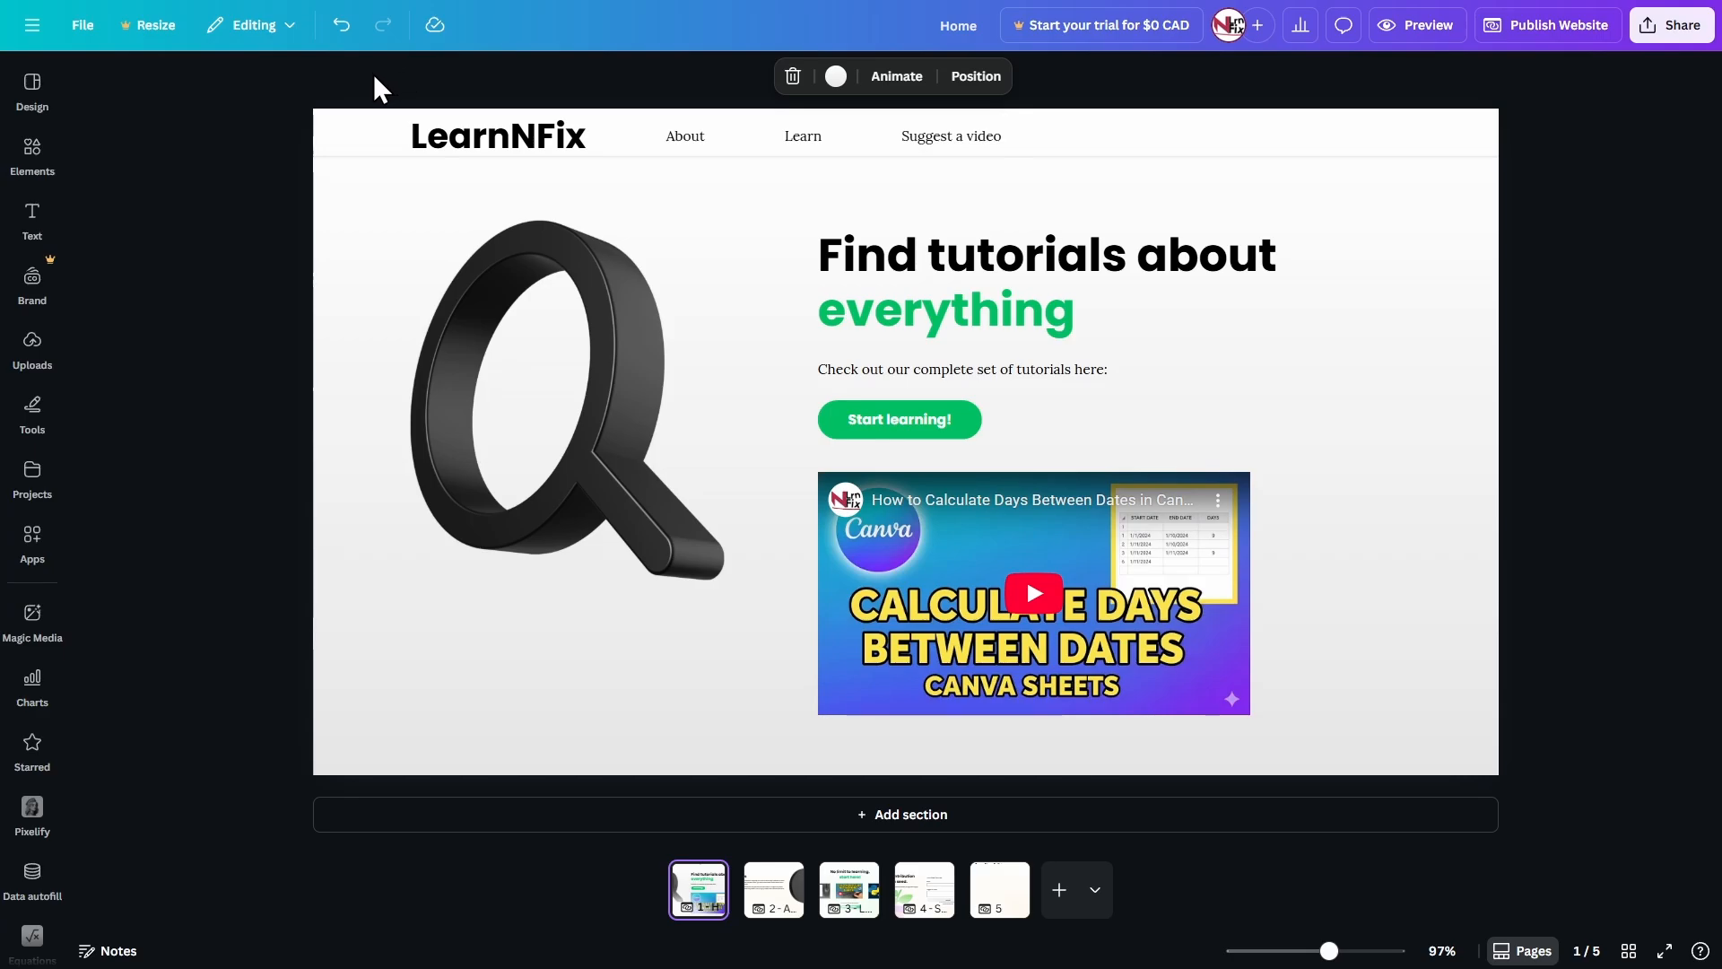
# Group the divider line, the LearnNFix title and the three navigation labels into a single header on the Home page.
pyautogui.moveTo(312, 78); pyautogui.dragTo(1032, 169)
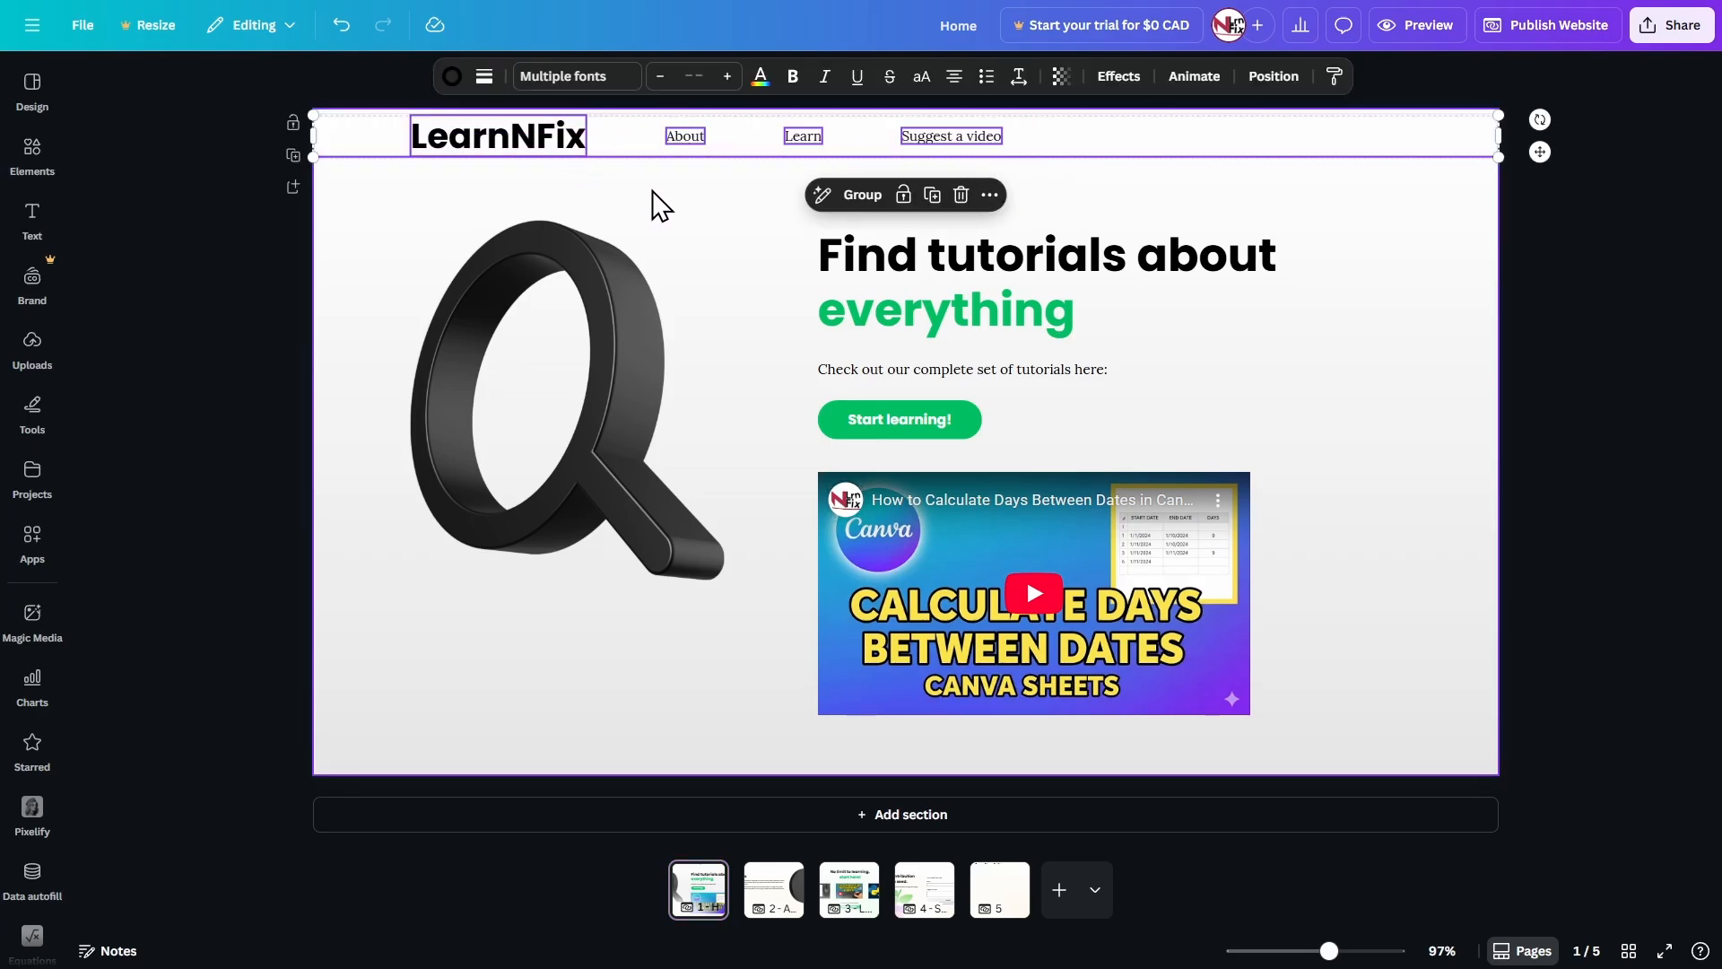
pyautogui.hotkey('ctrl', 'g')
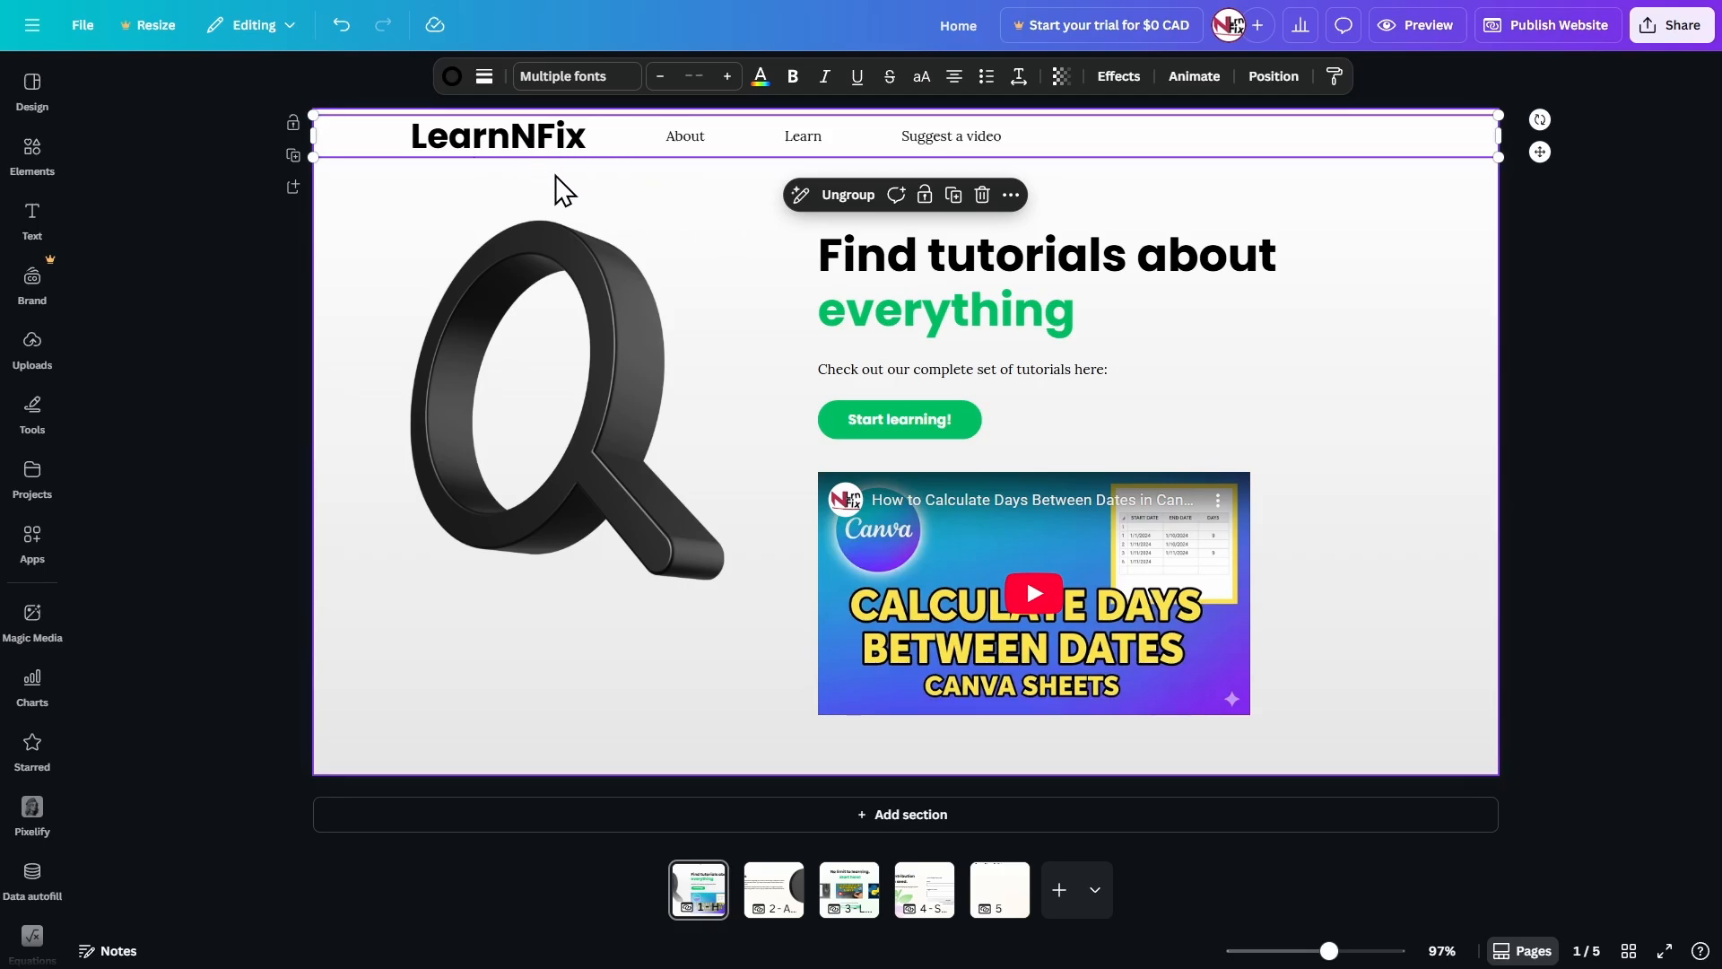
pyautogui.rightClick(584, 138)
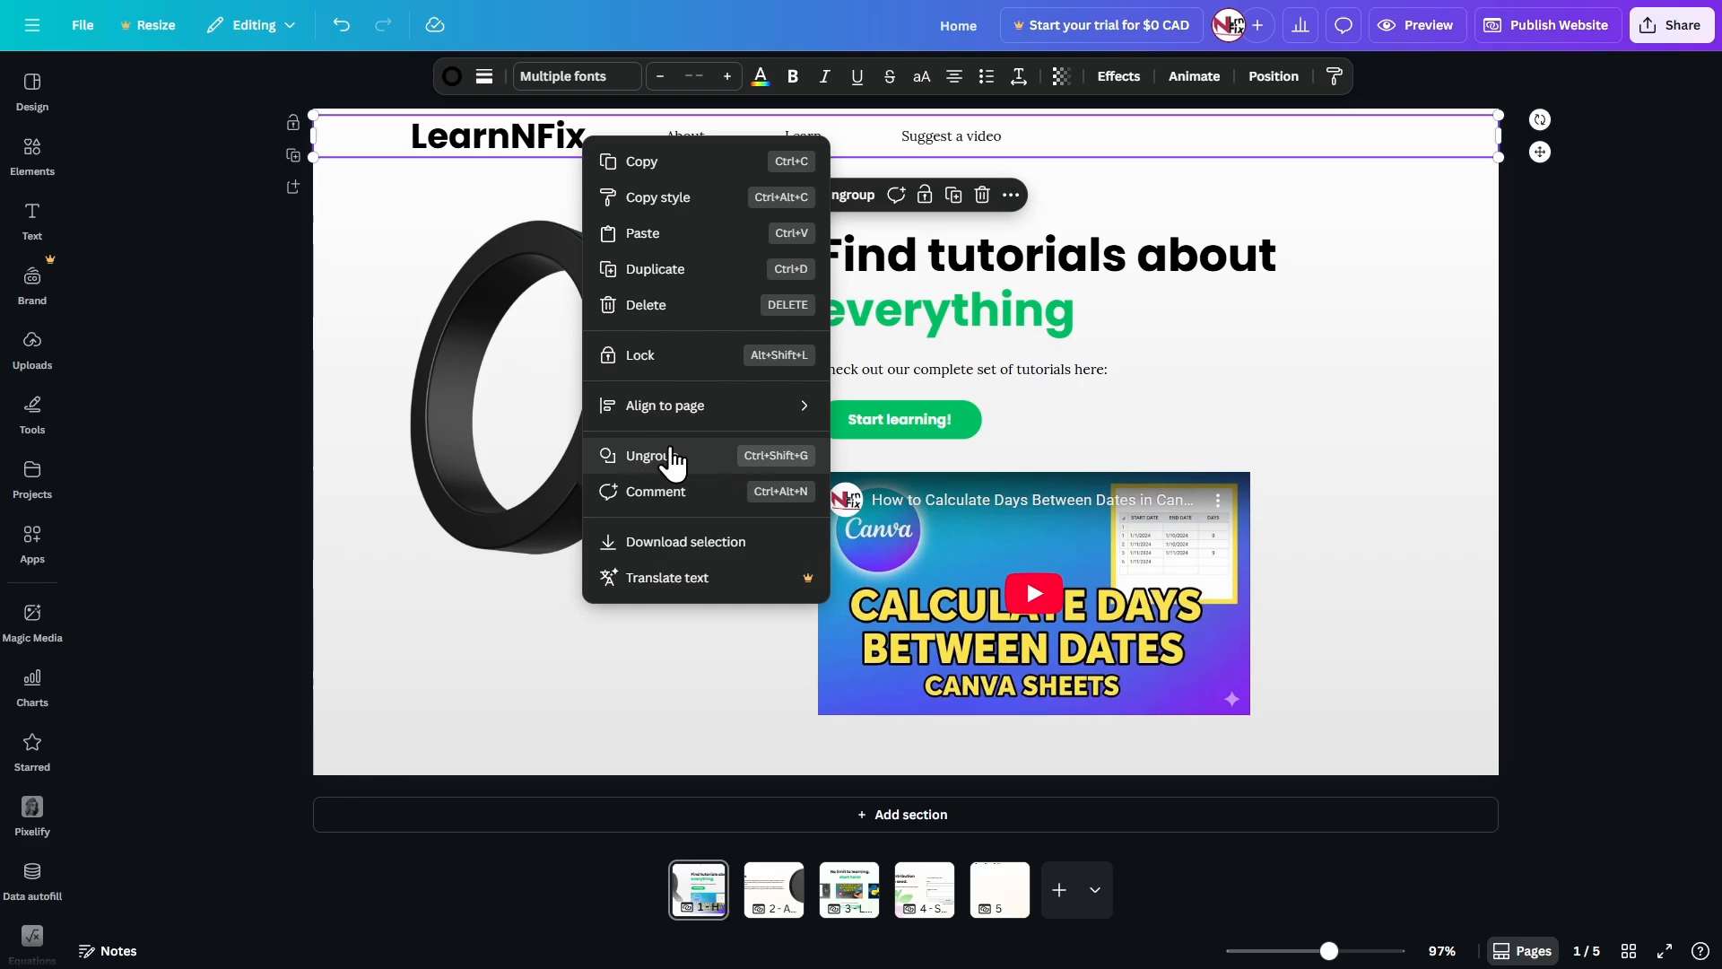
pyautogui.click(485, 177)
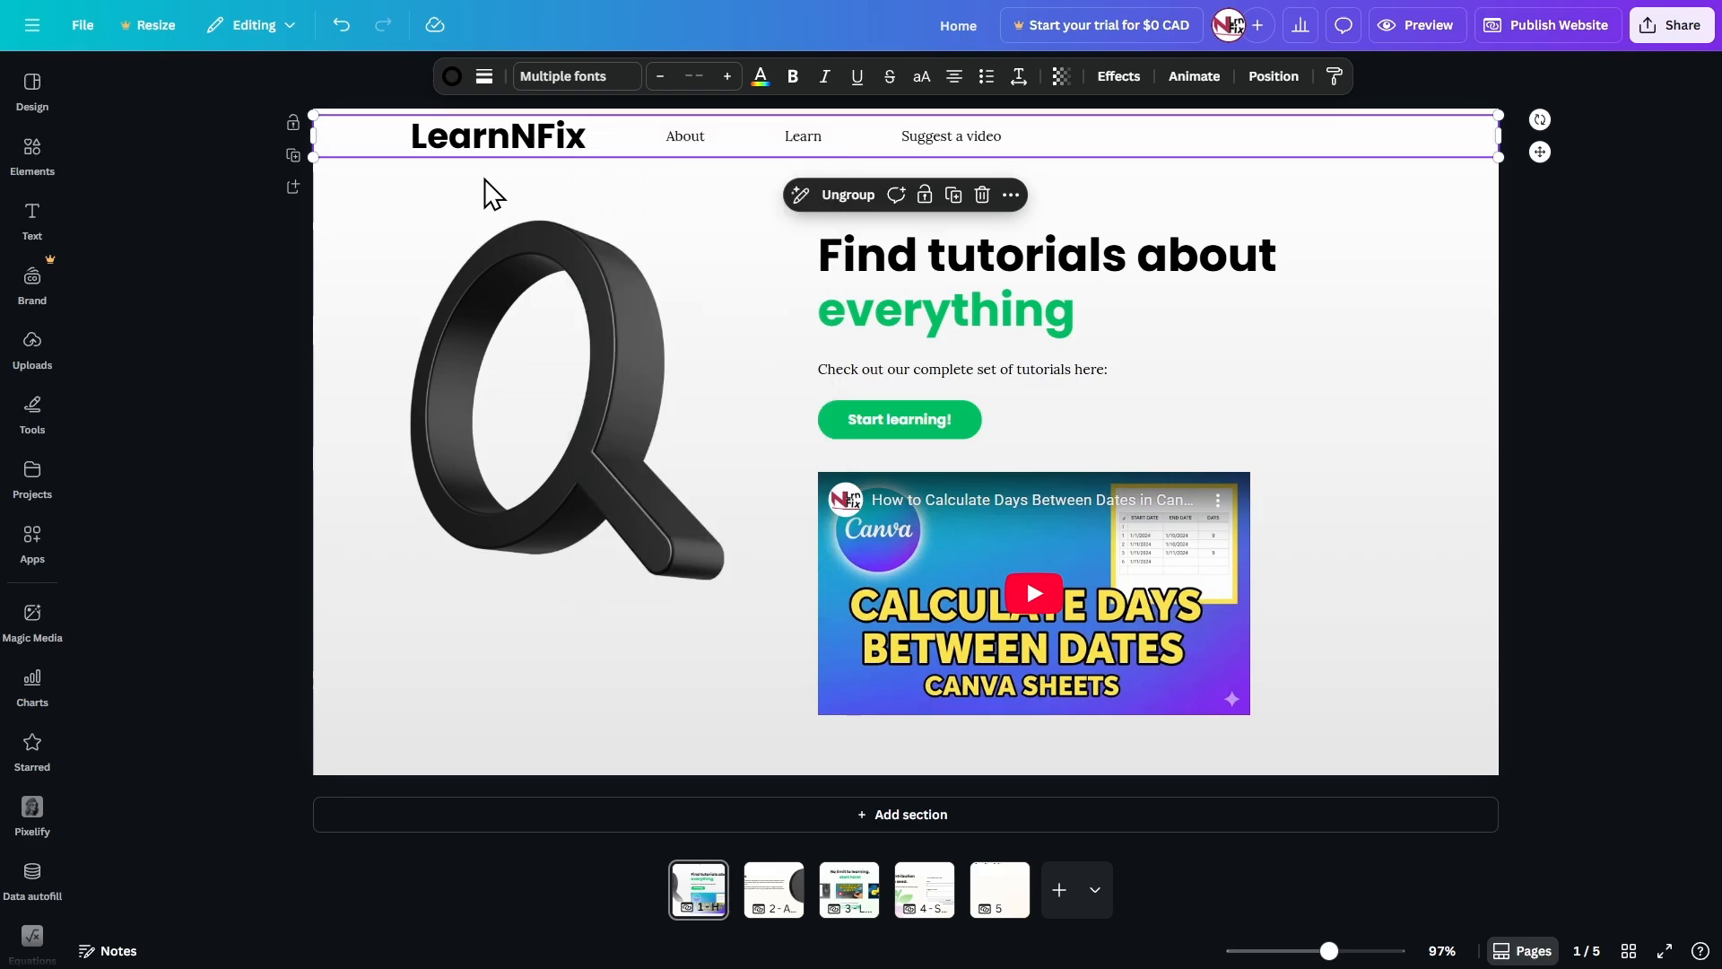
# Copy the grouped header from the Home page onto the 2 - About page.
pyautogui.click(484, 150)
pyautogui.click(491, 143)
pyautogui.click(638, 155)
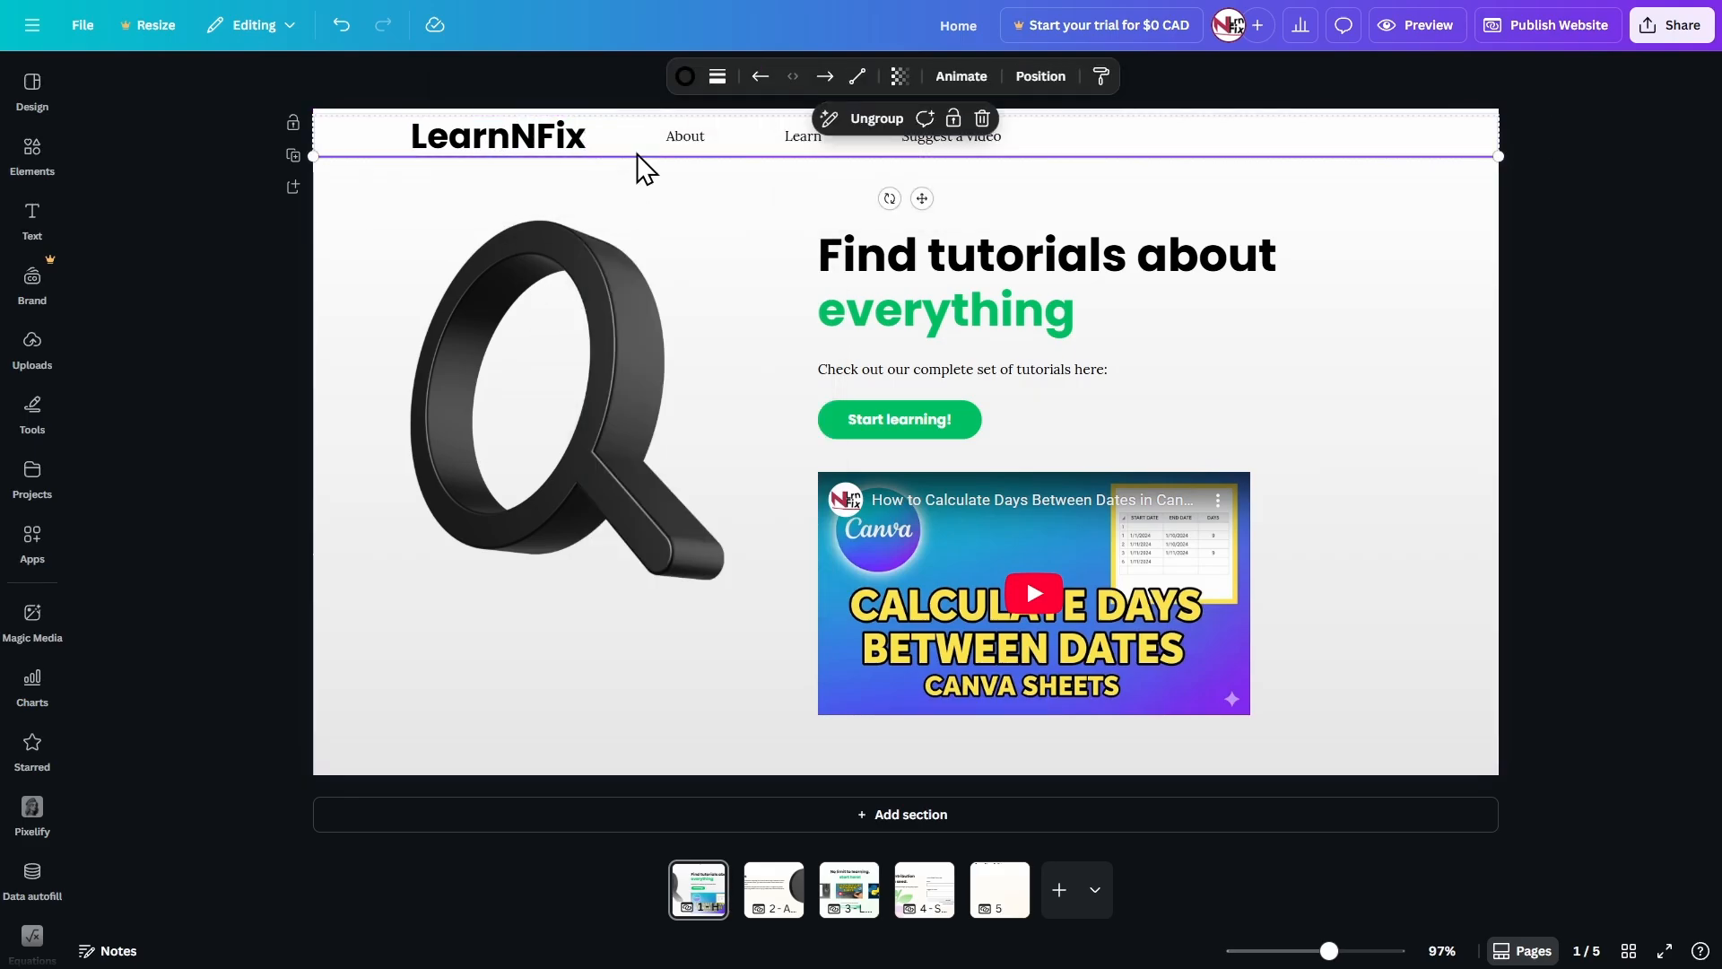
pyautogui.click(640, 148)
pyautogui.click(676, 208)
pyautogui.click(522, 153)
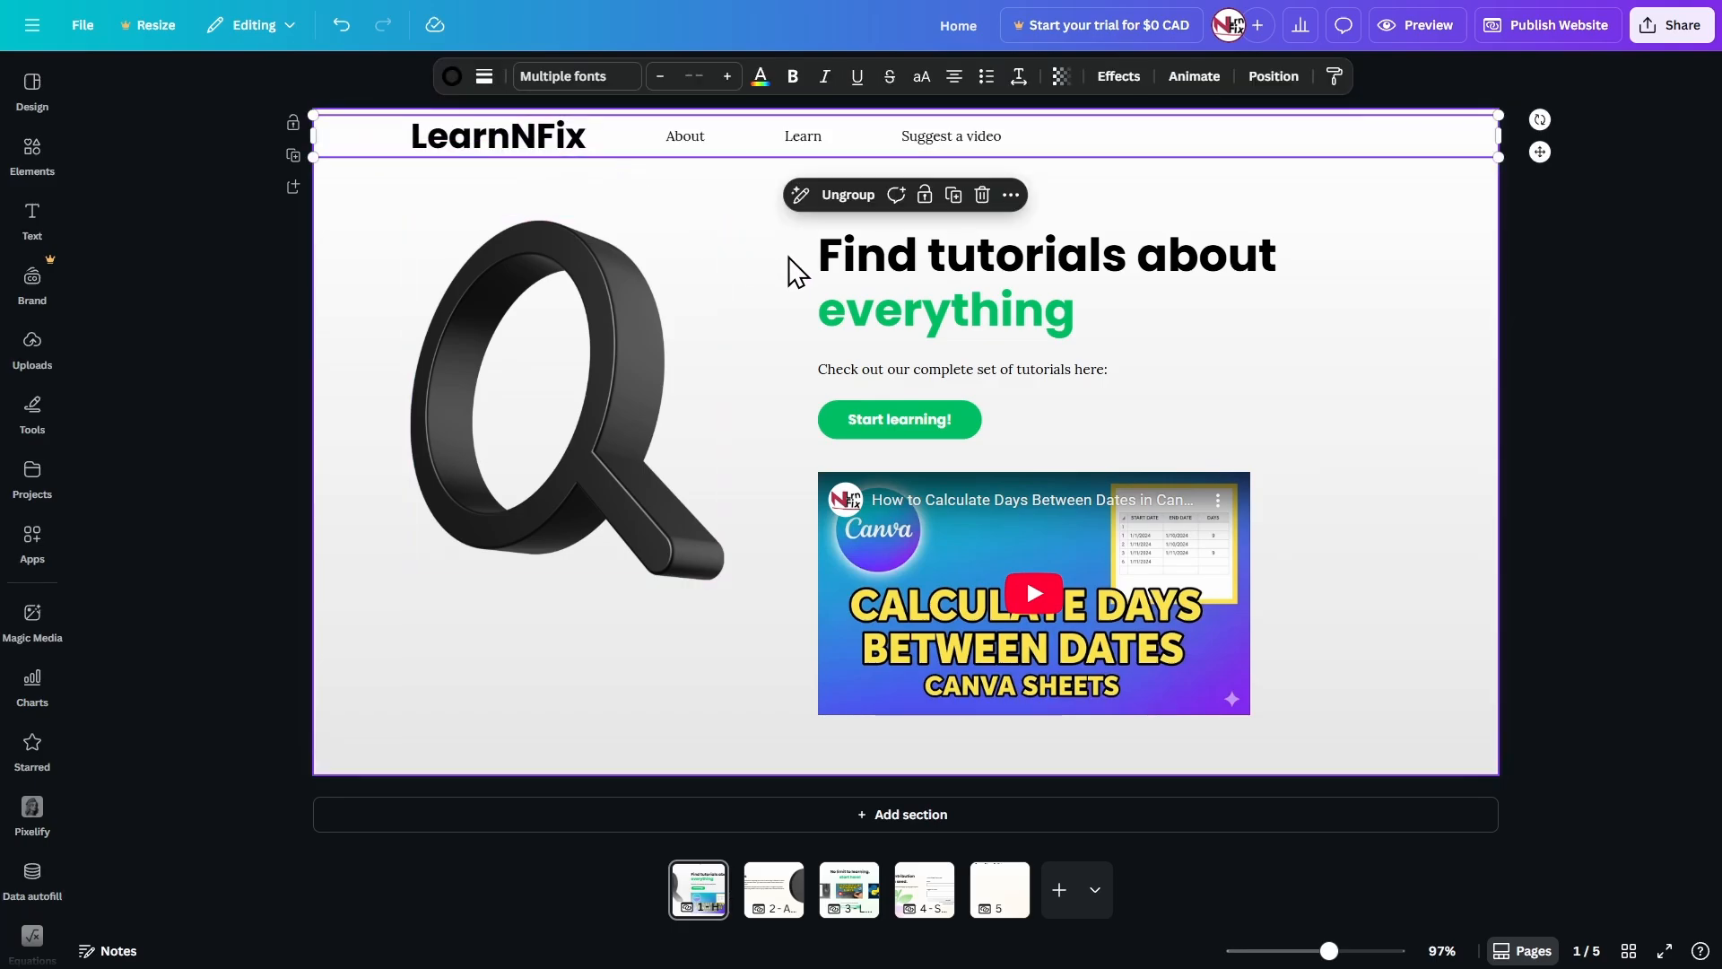
pyautogui.click(774, 890)
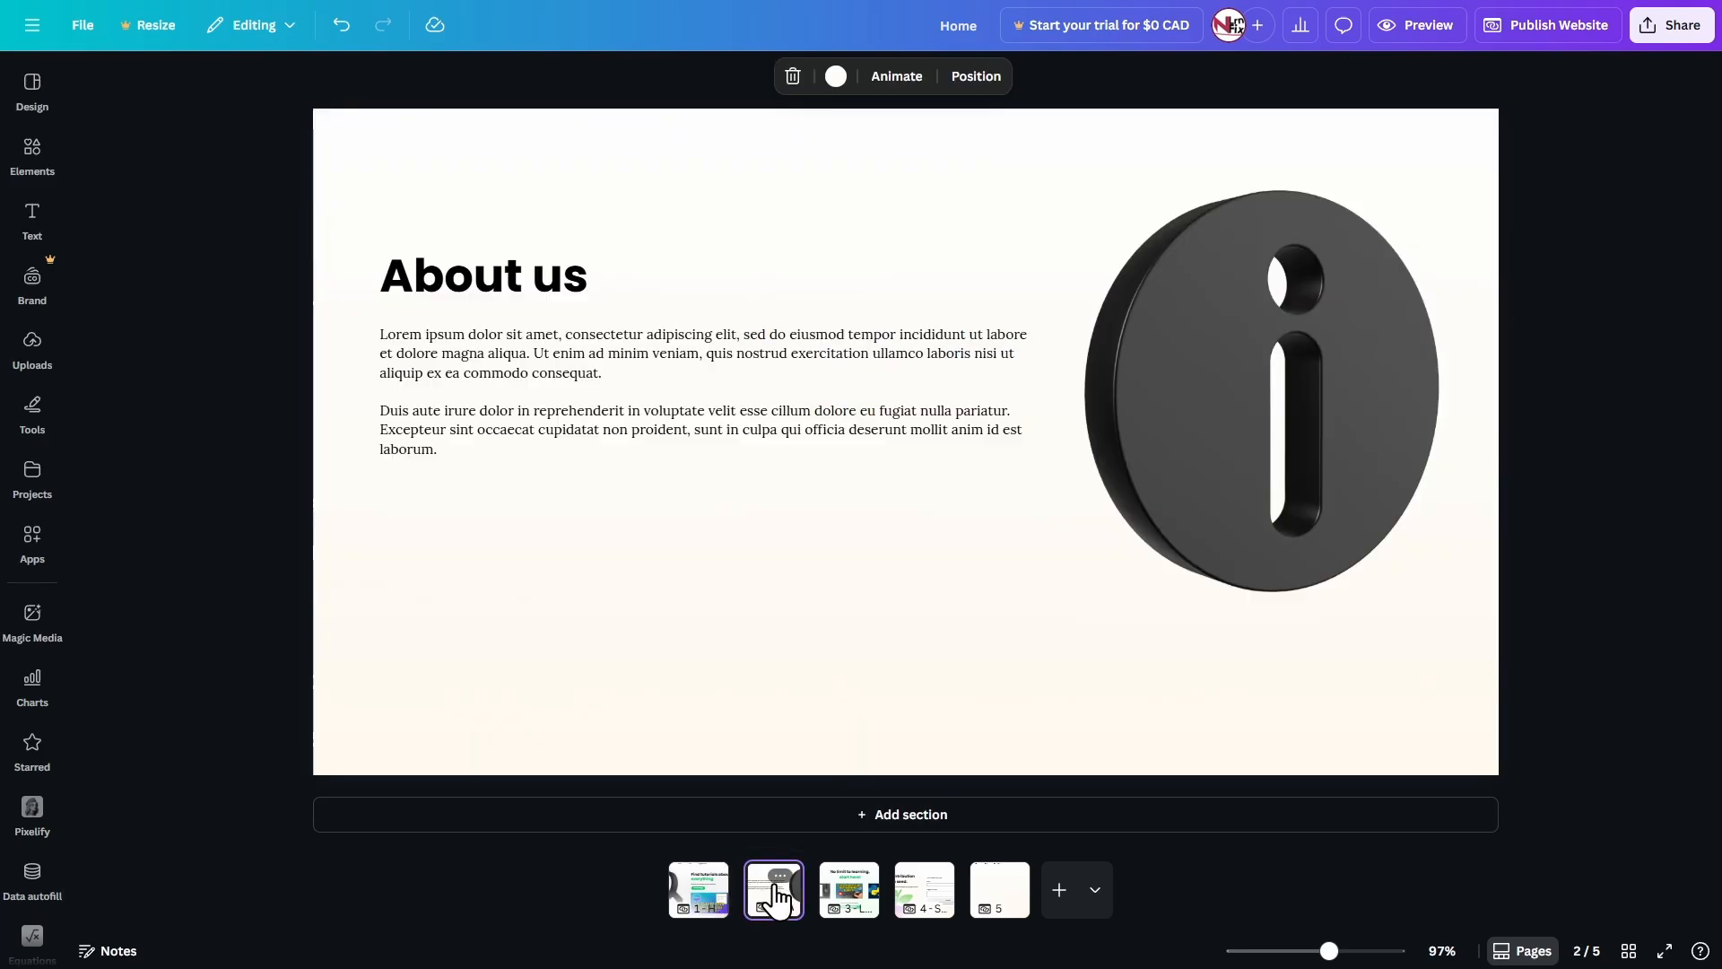
pyautogui.hotkey('ctrl', 'v')
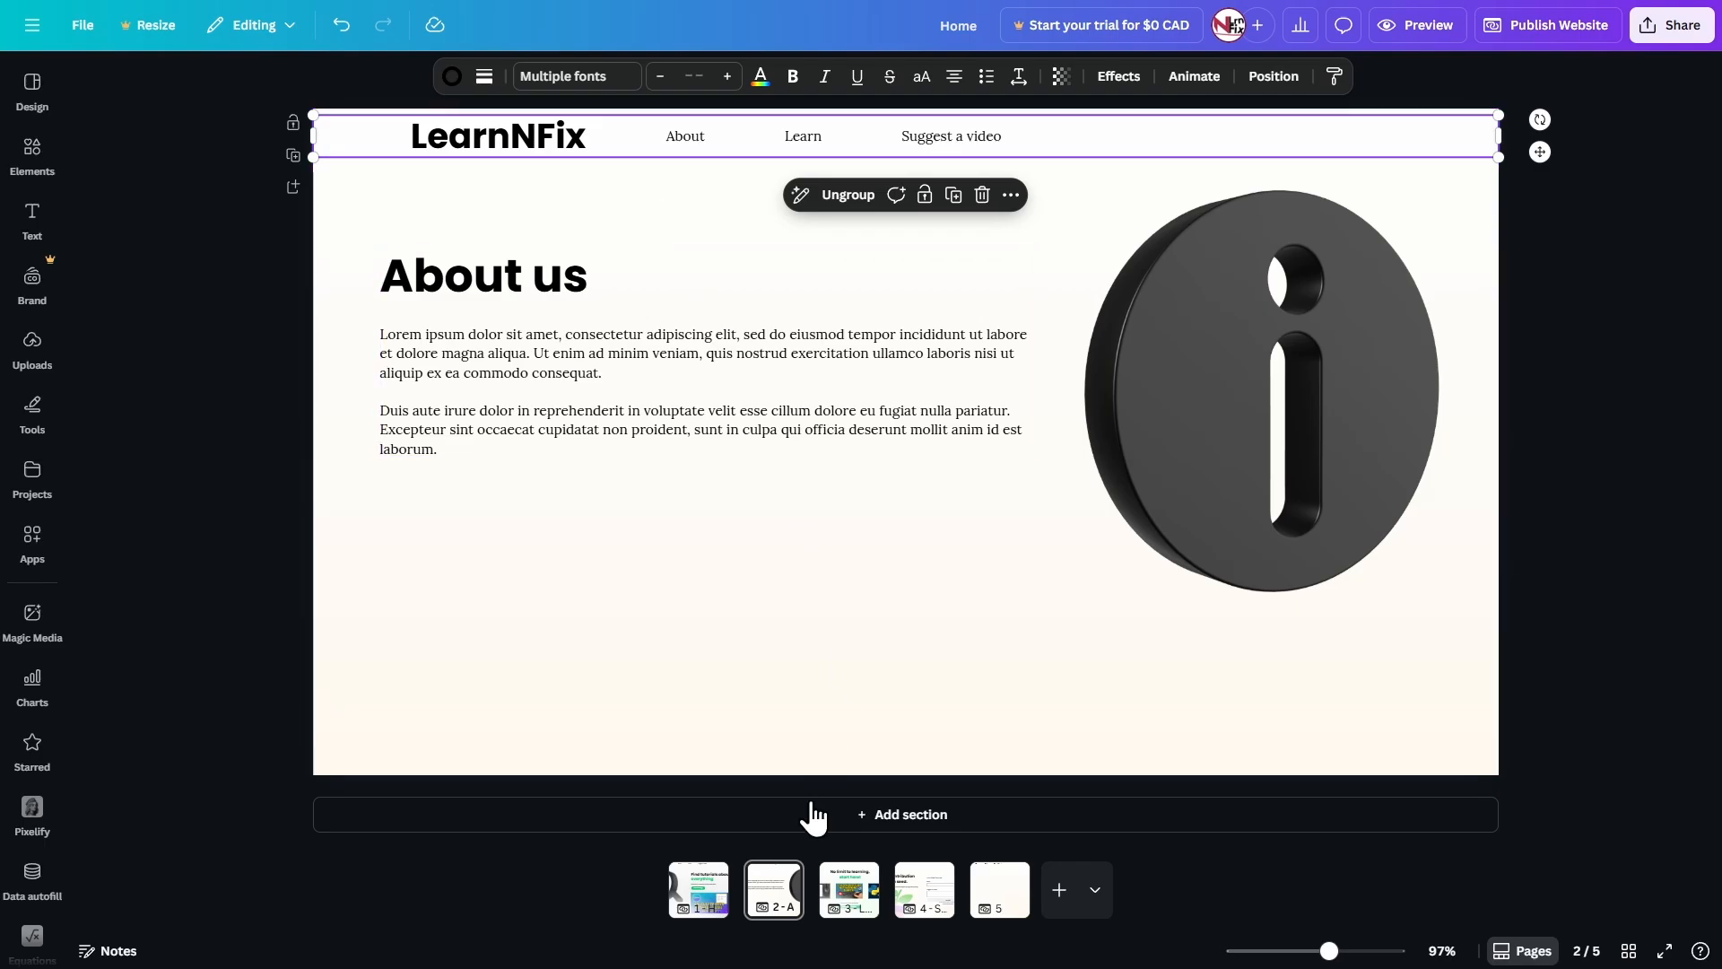
# Paste the copied header onto the 3 - Learn and 4 - Suggest a video pages.
pyautogui.click(854, 875)
pyautogui.click(588, 223)
pyautogui.hotkey('ctrl', 'v')
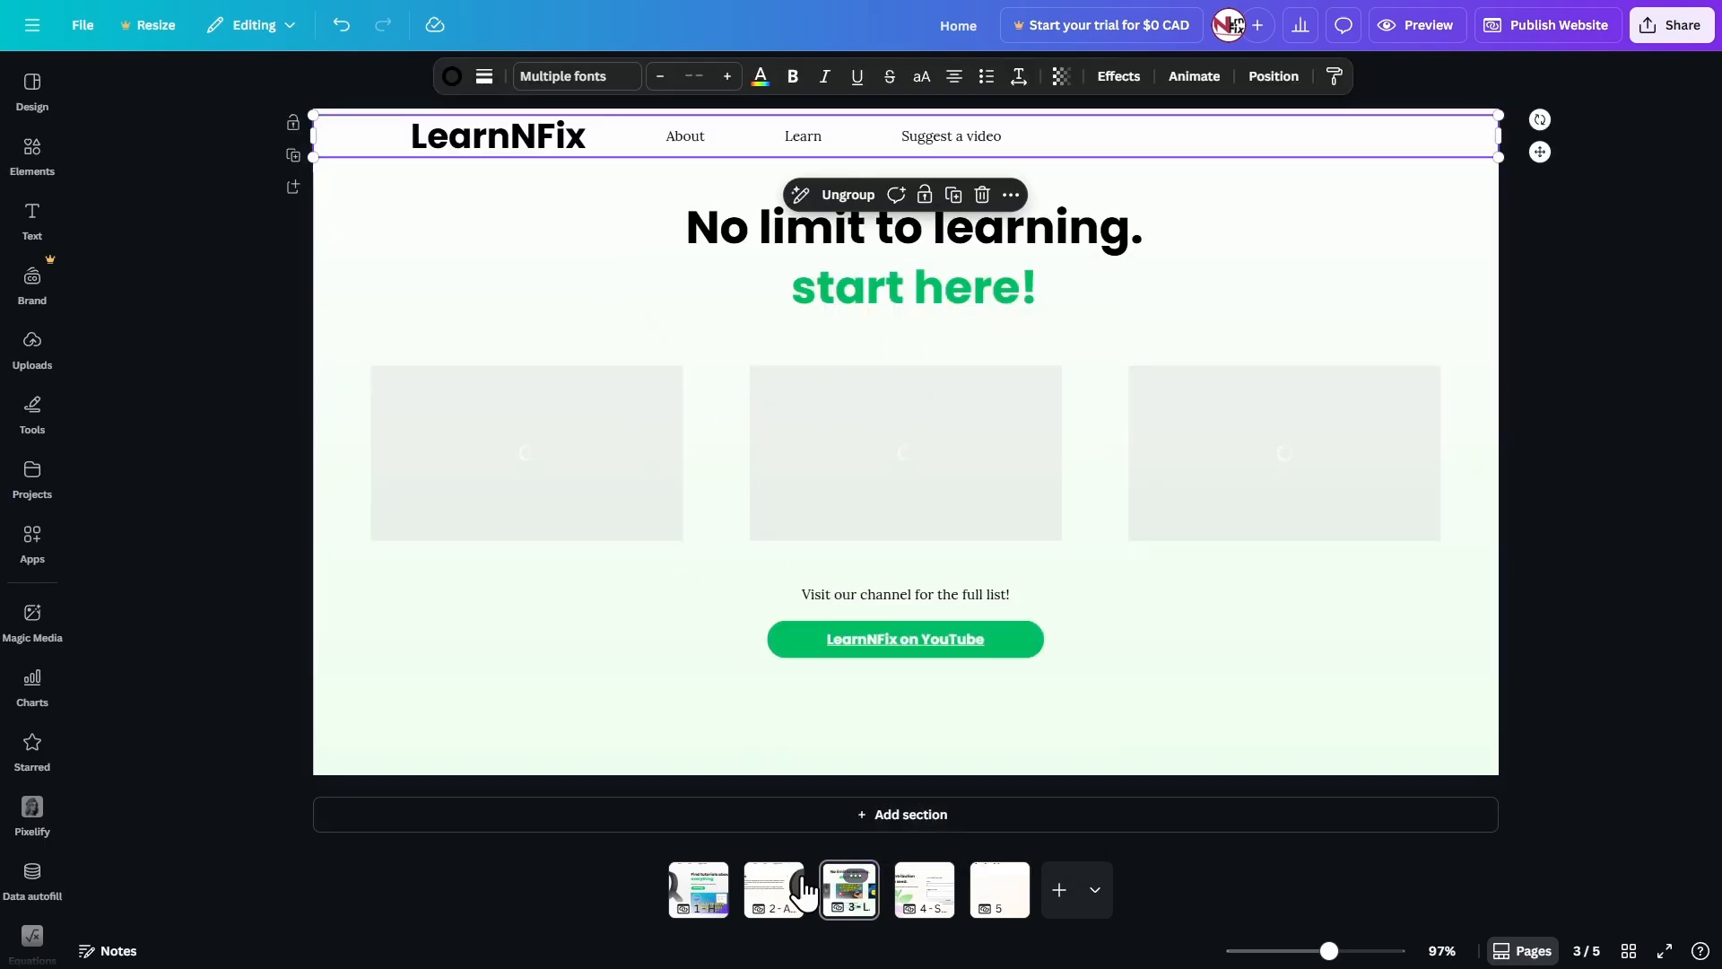
pyautogui.click(923, 888)
pyautogui.hotkey('ctrl', 'v')
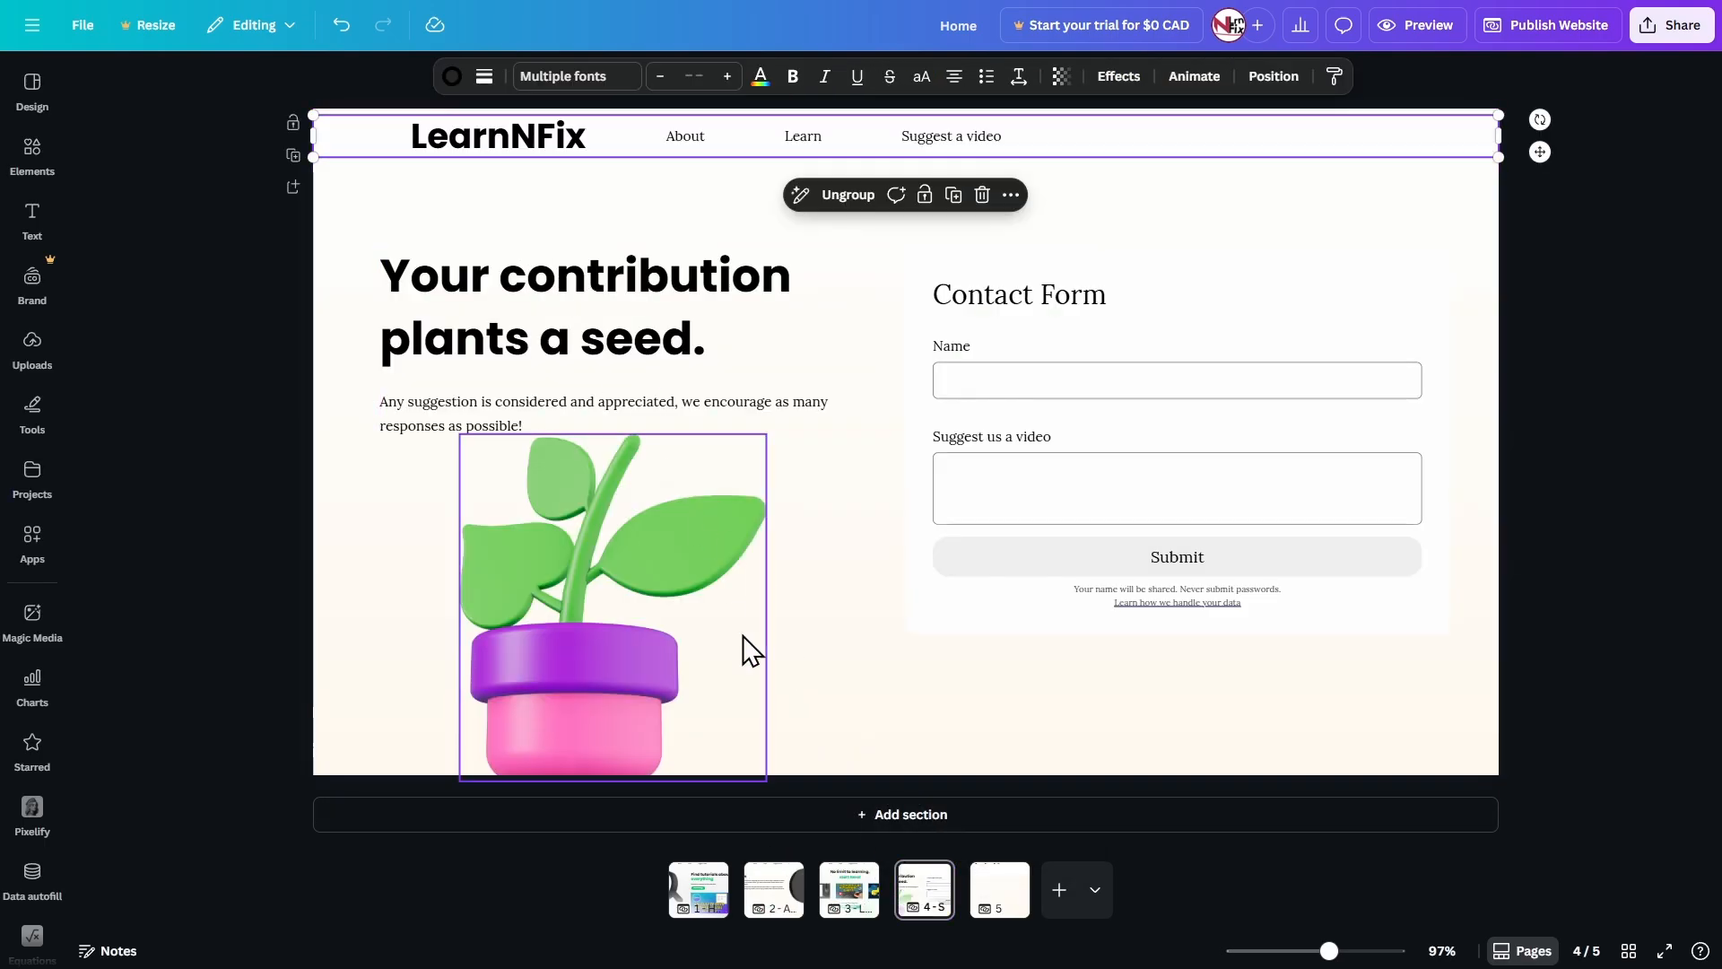
# Make the About label bold in the 2 - About page's header and widen its text box to fit one line.
pyautogui.click(765, 901)
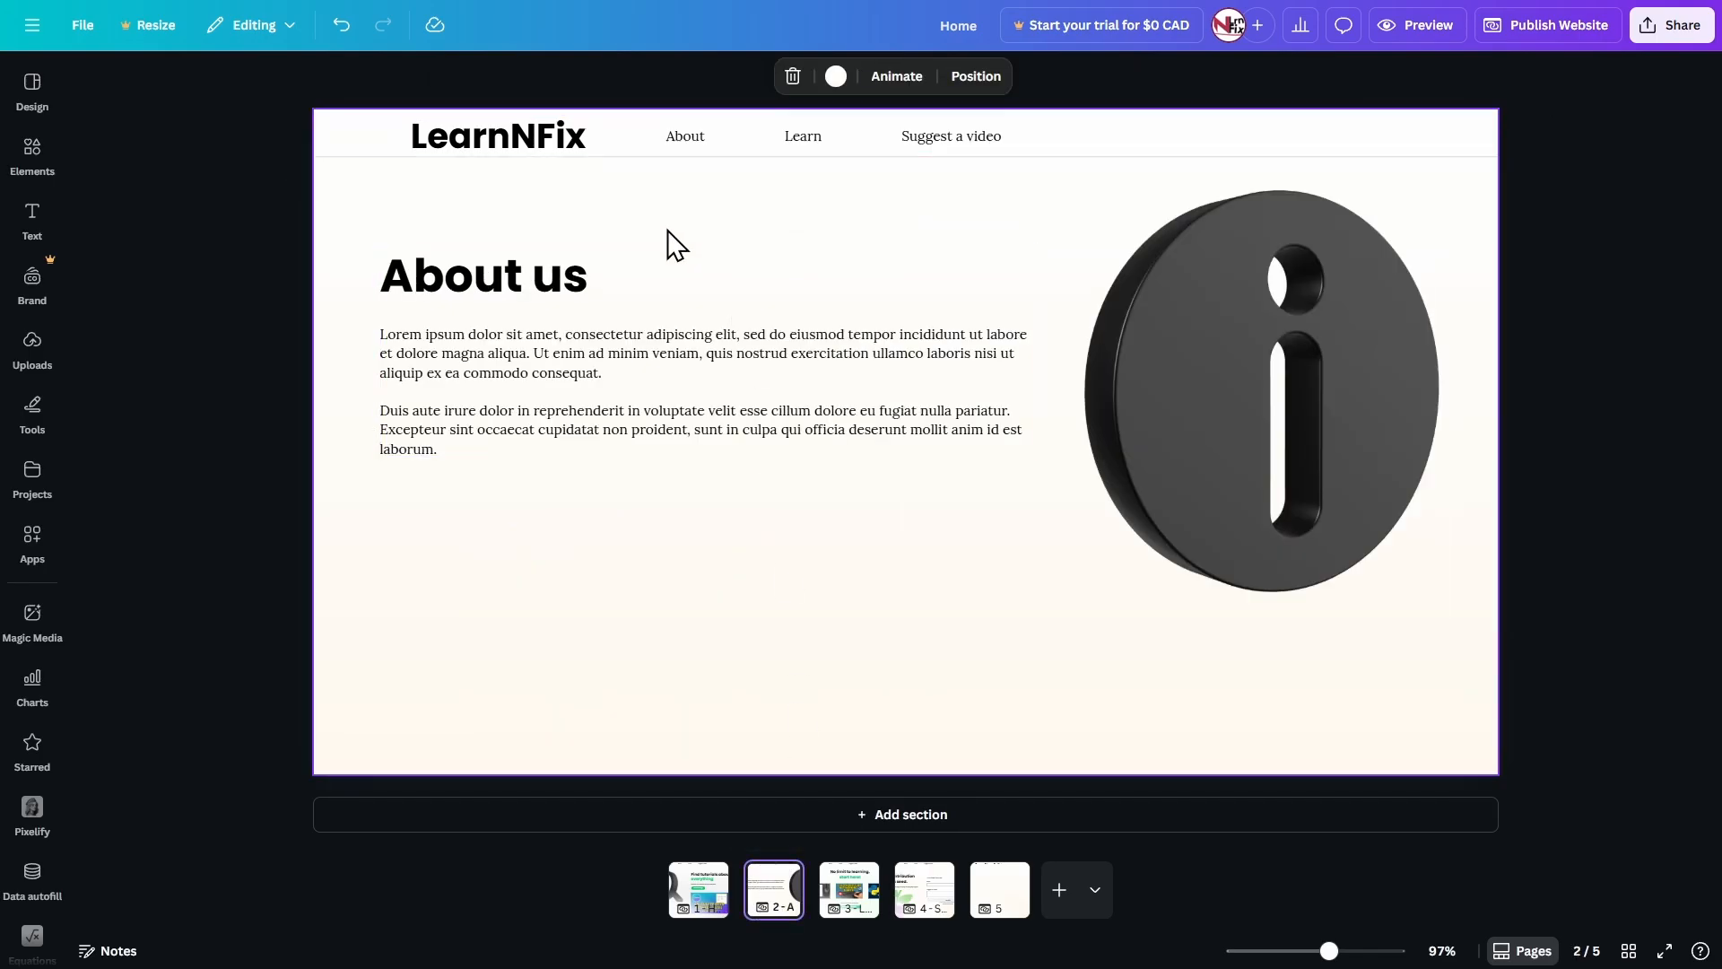
pyautogui.click(691, 158)
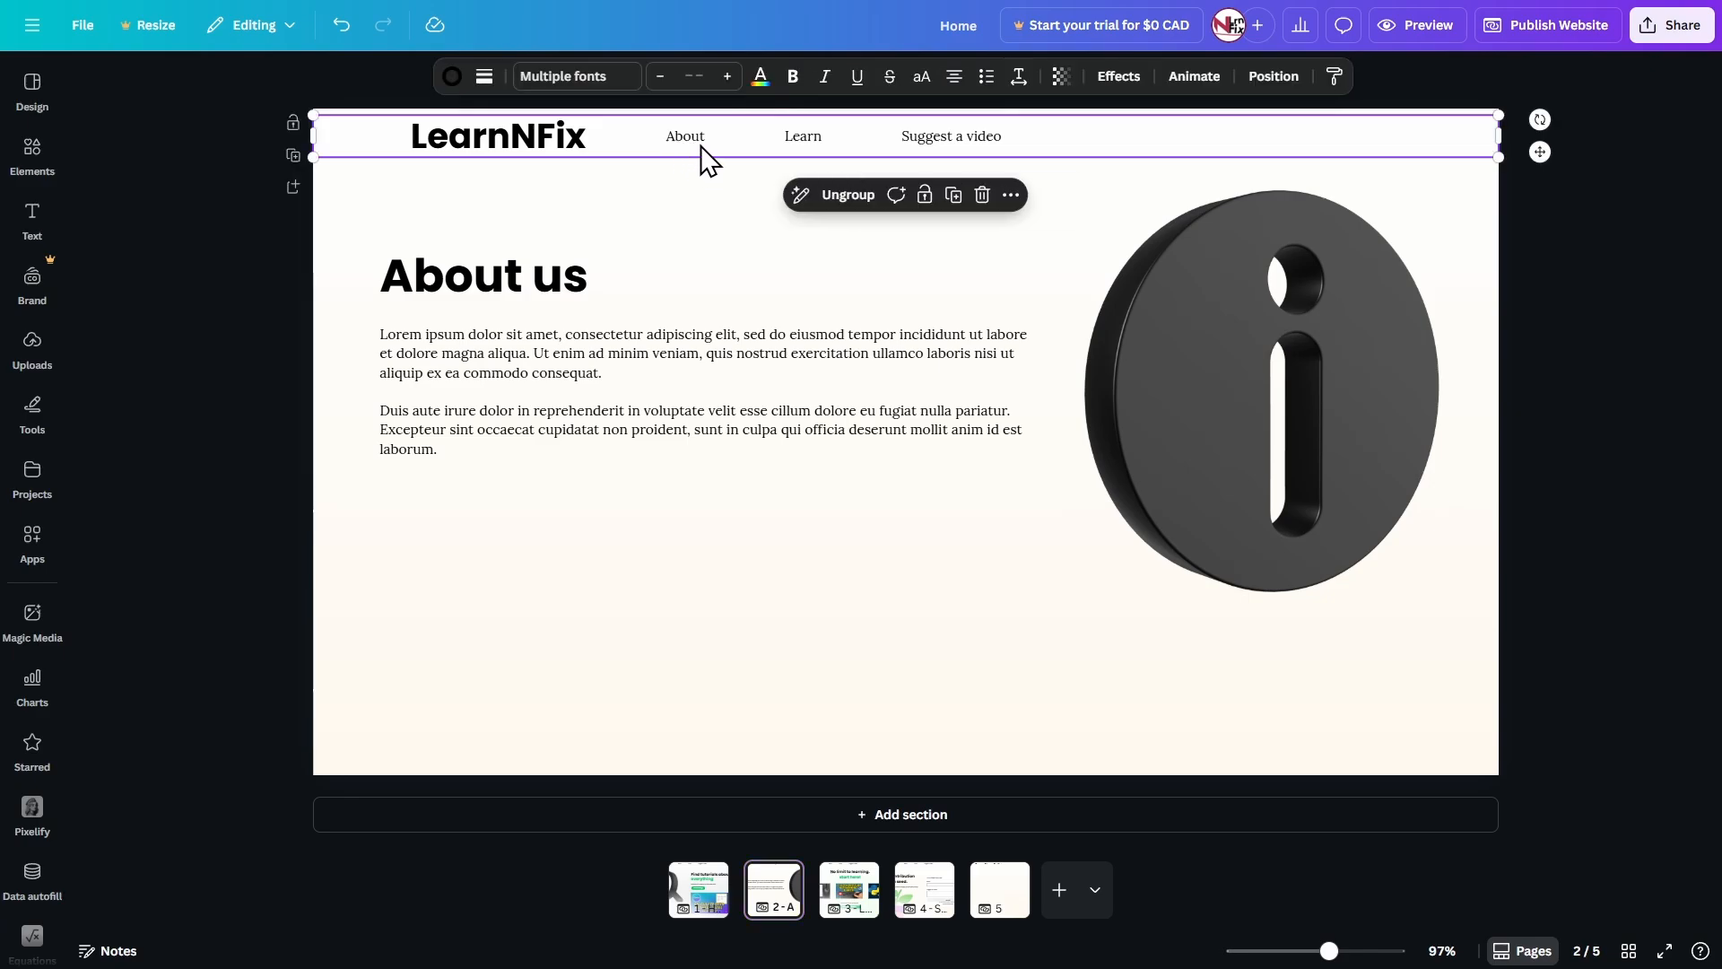
pyautogui.click(686, 139)
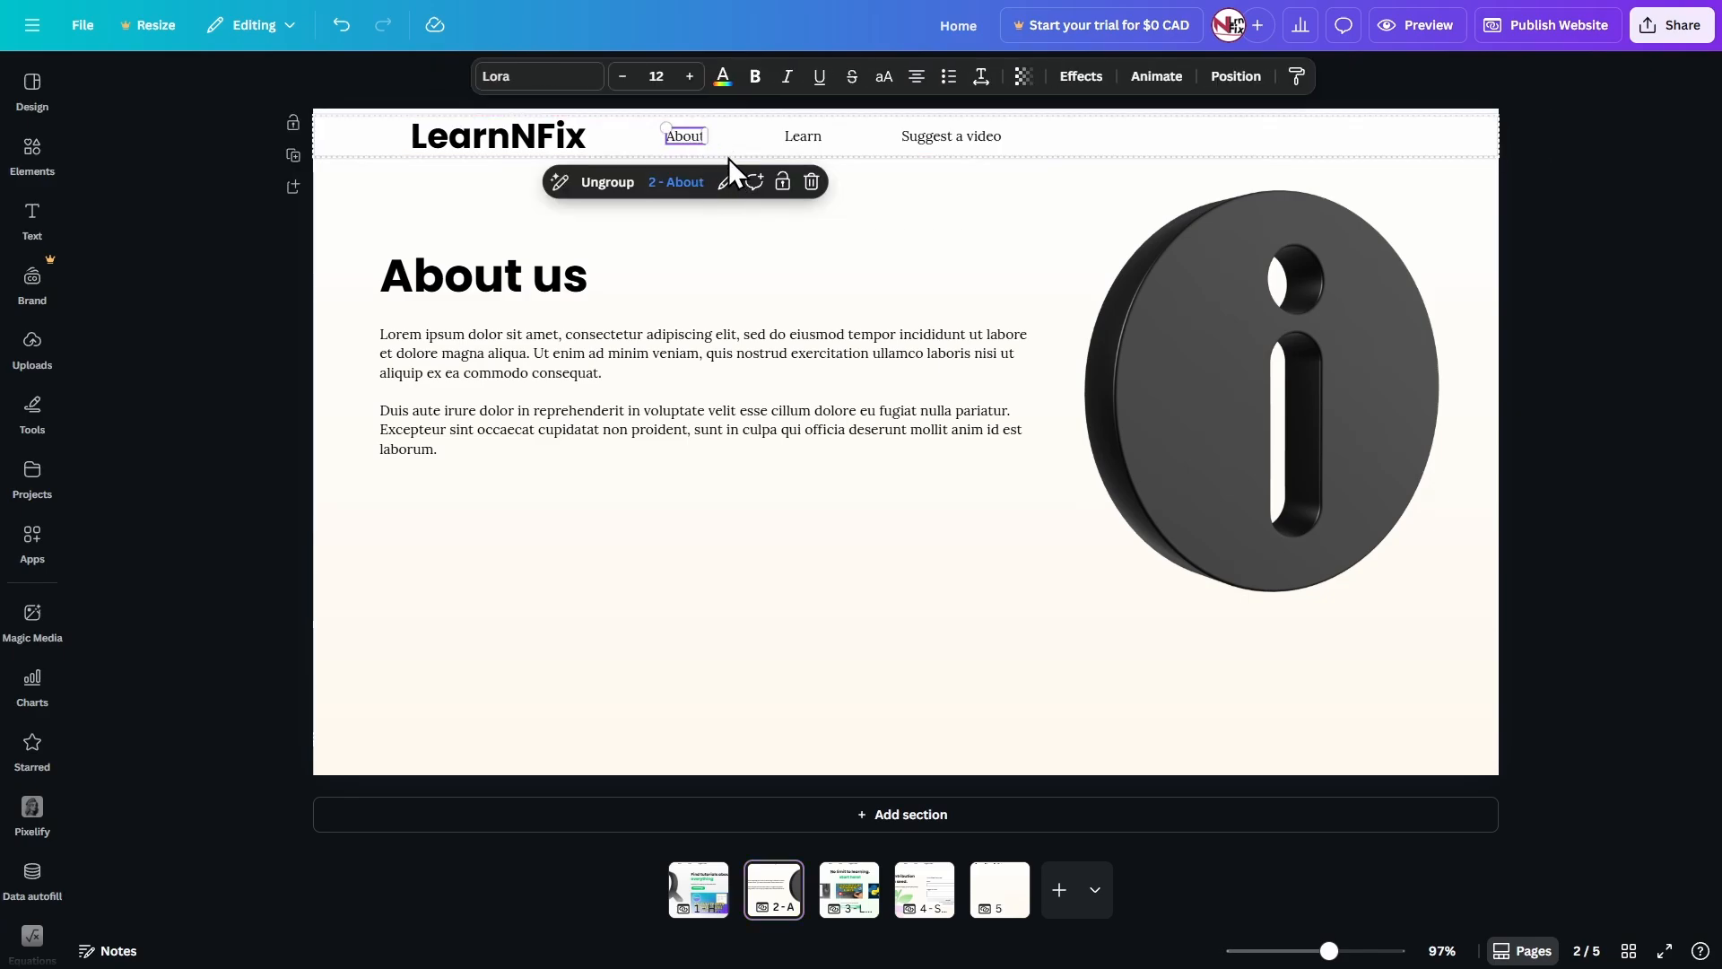
pyautogui.hotkey('ctrl', 'b')
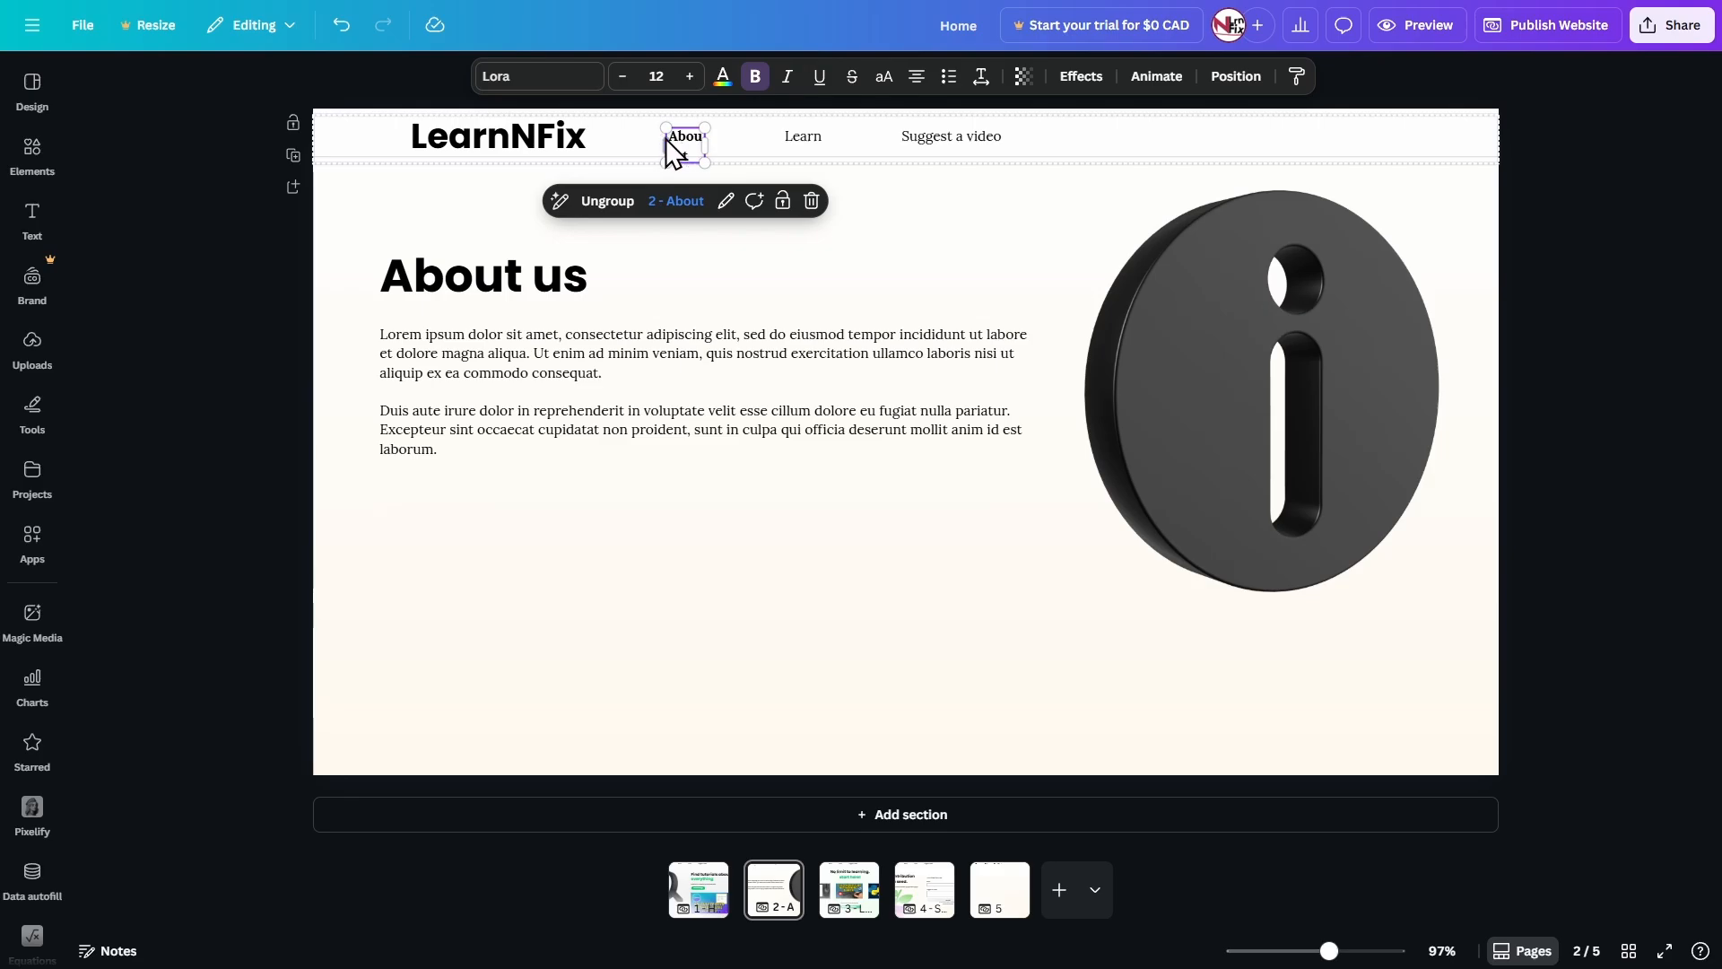
pyautogui.scroll(5, 675, 133)
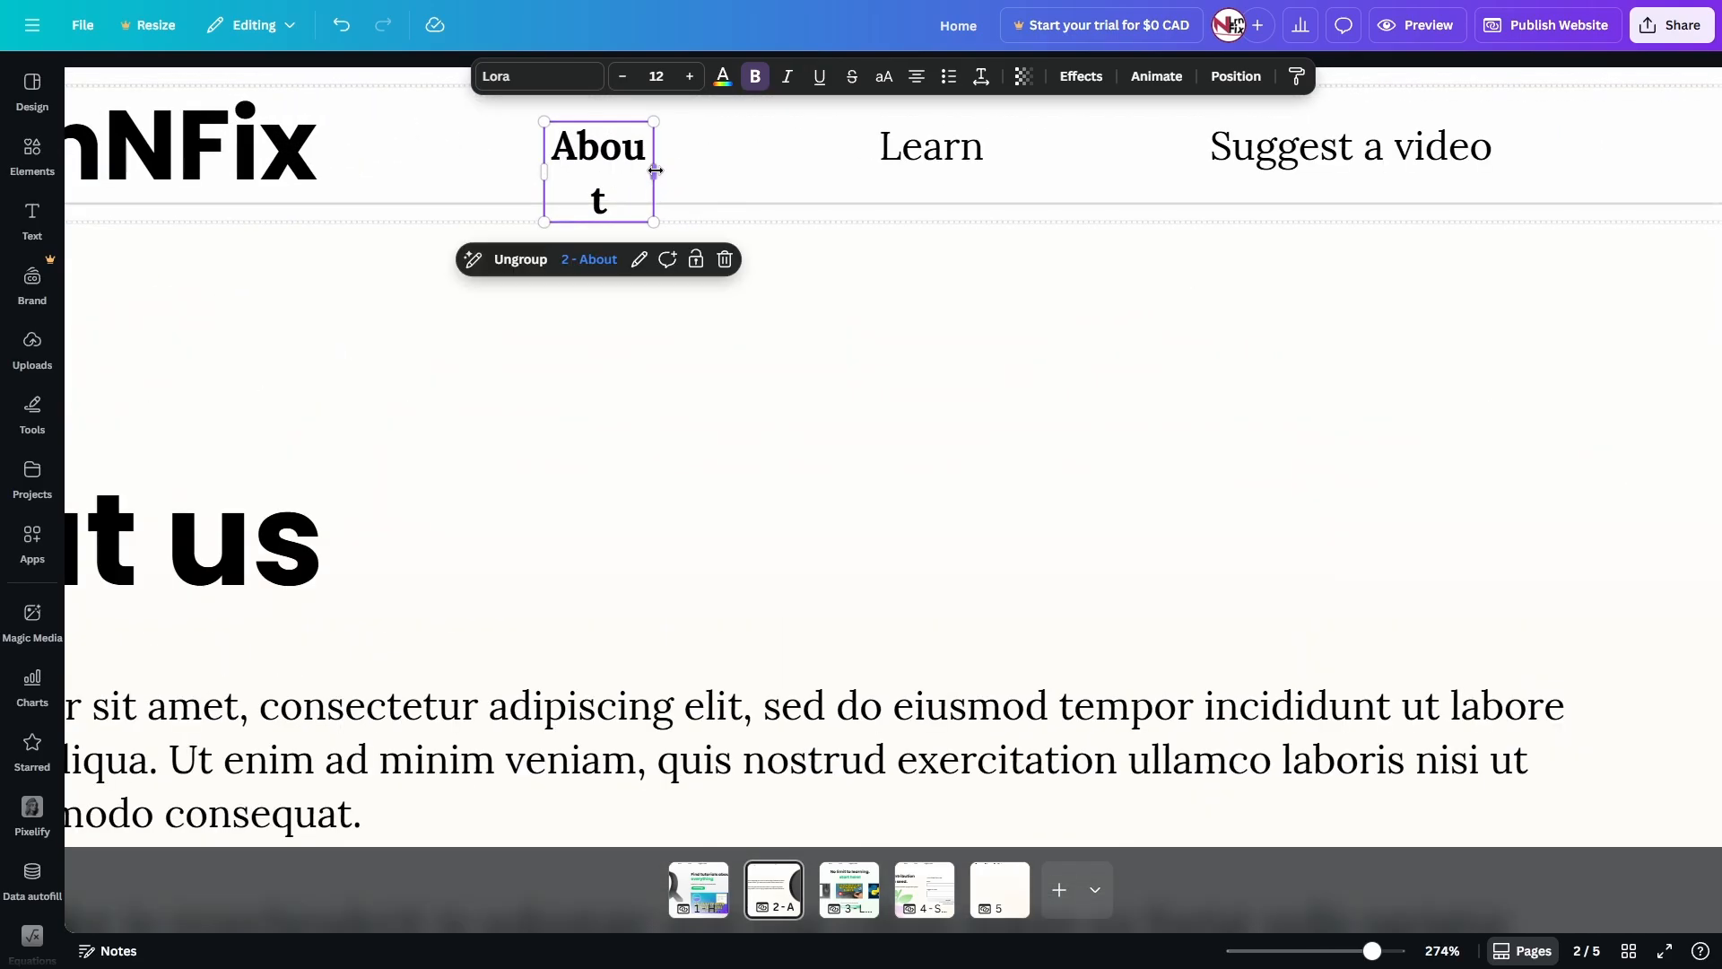
pyautogui.moveTo(656, 170); pyautogui.dragTo(664, 178)
pyautogui.scroll(-3, 826, 356)
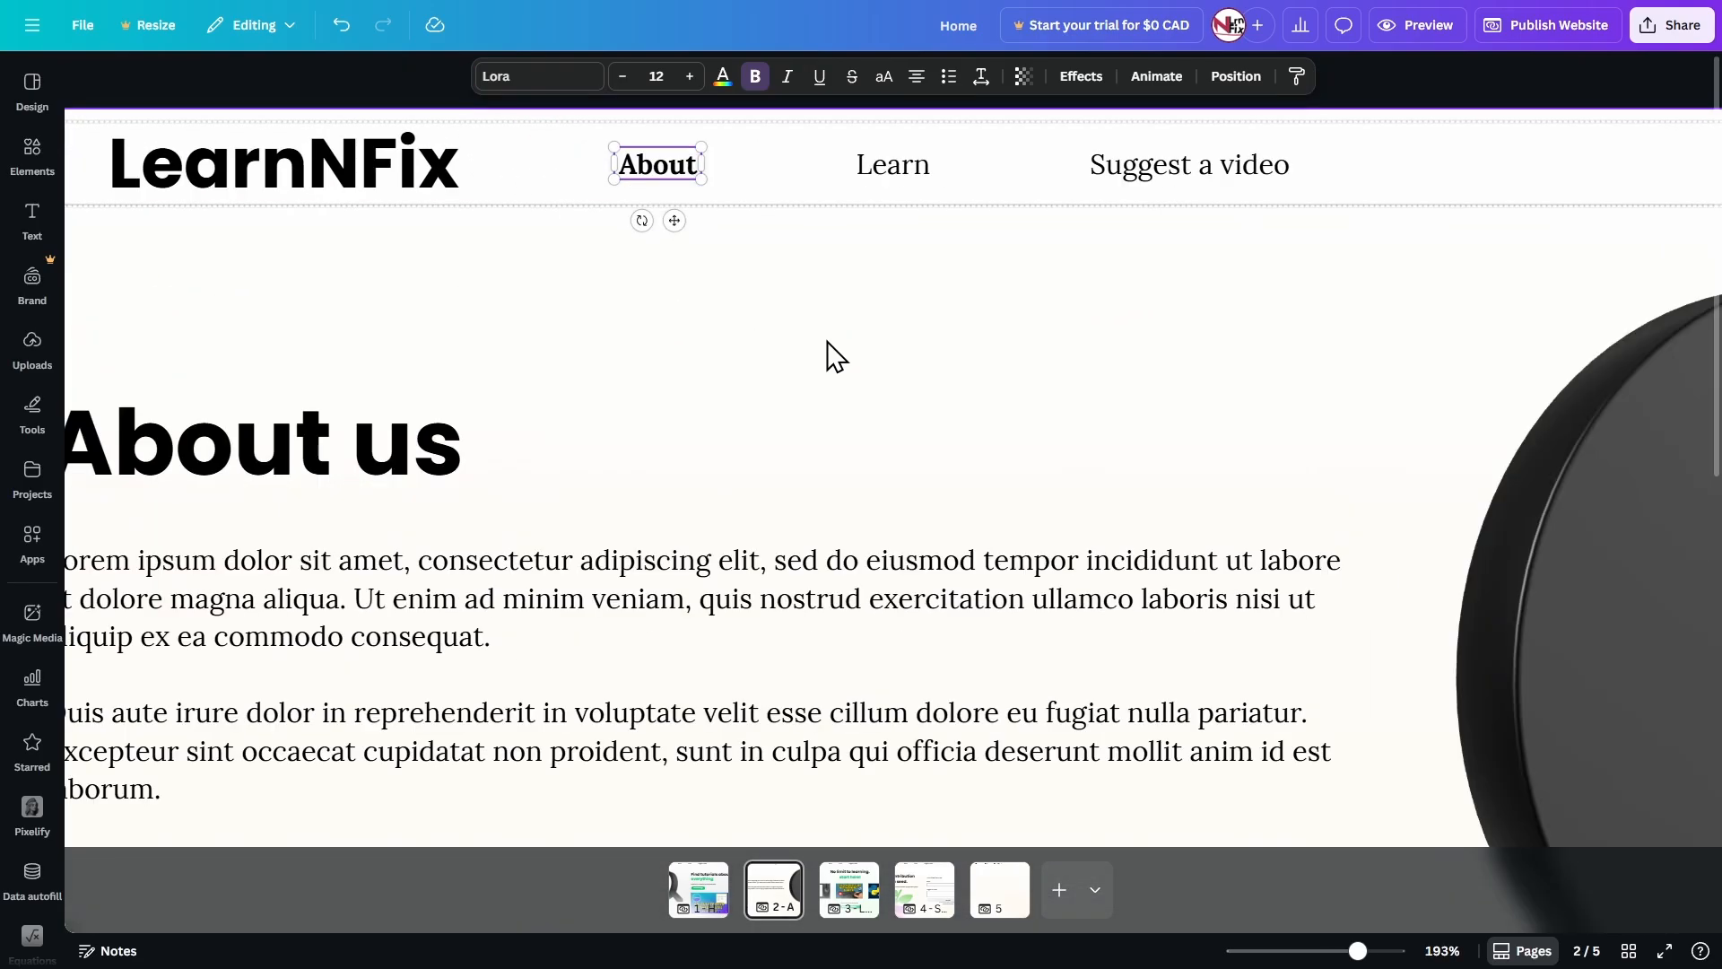
pyautogui.scroll(-3, 826, 356)
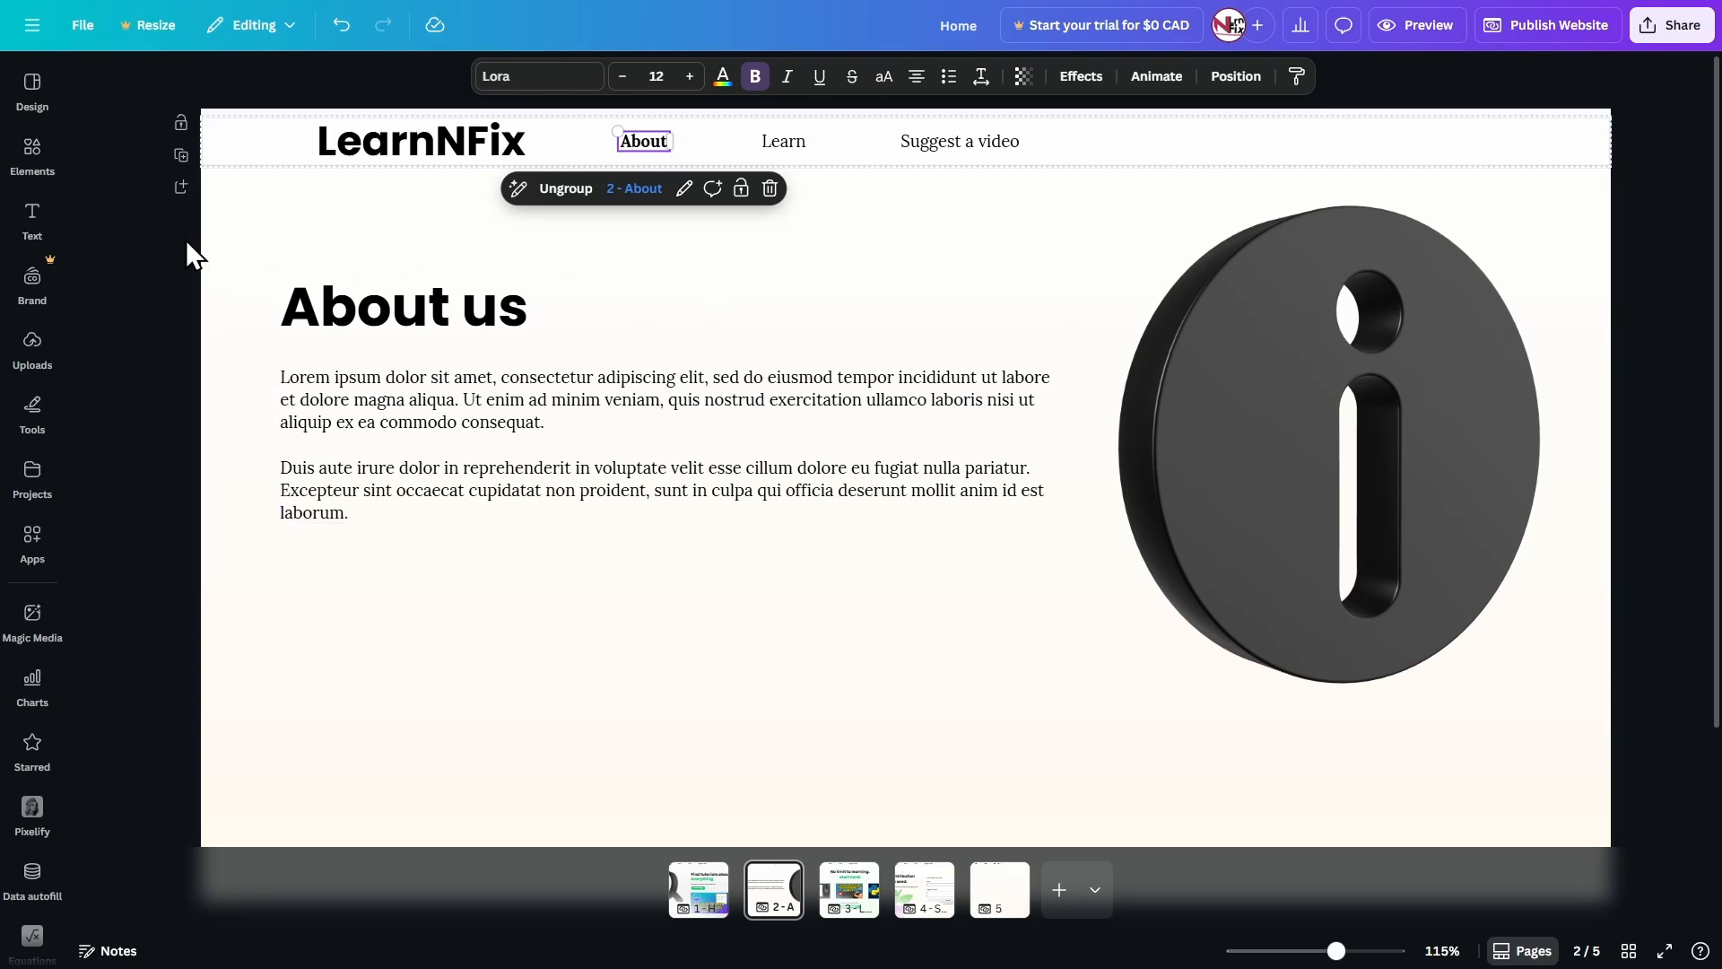
pyautogui.click(186, 239)
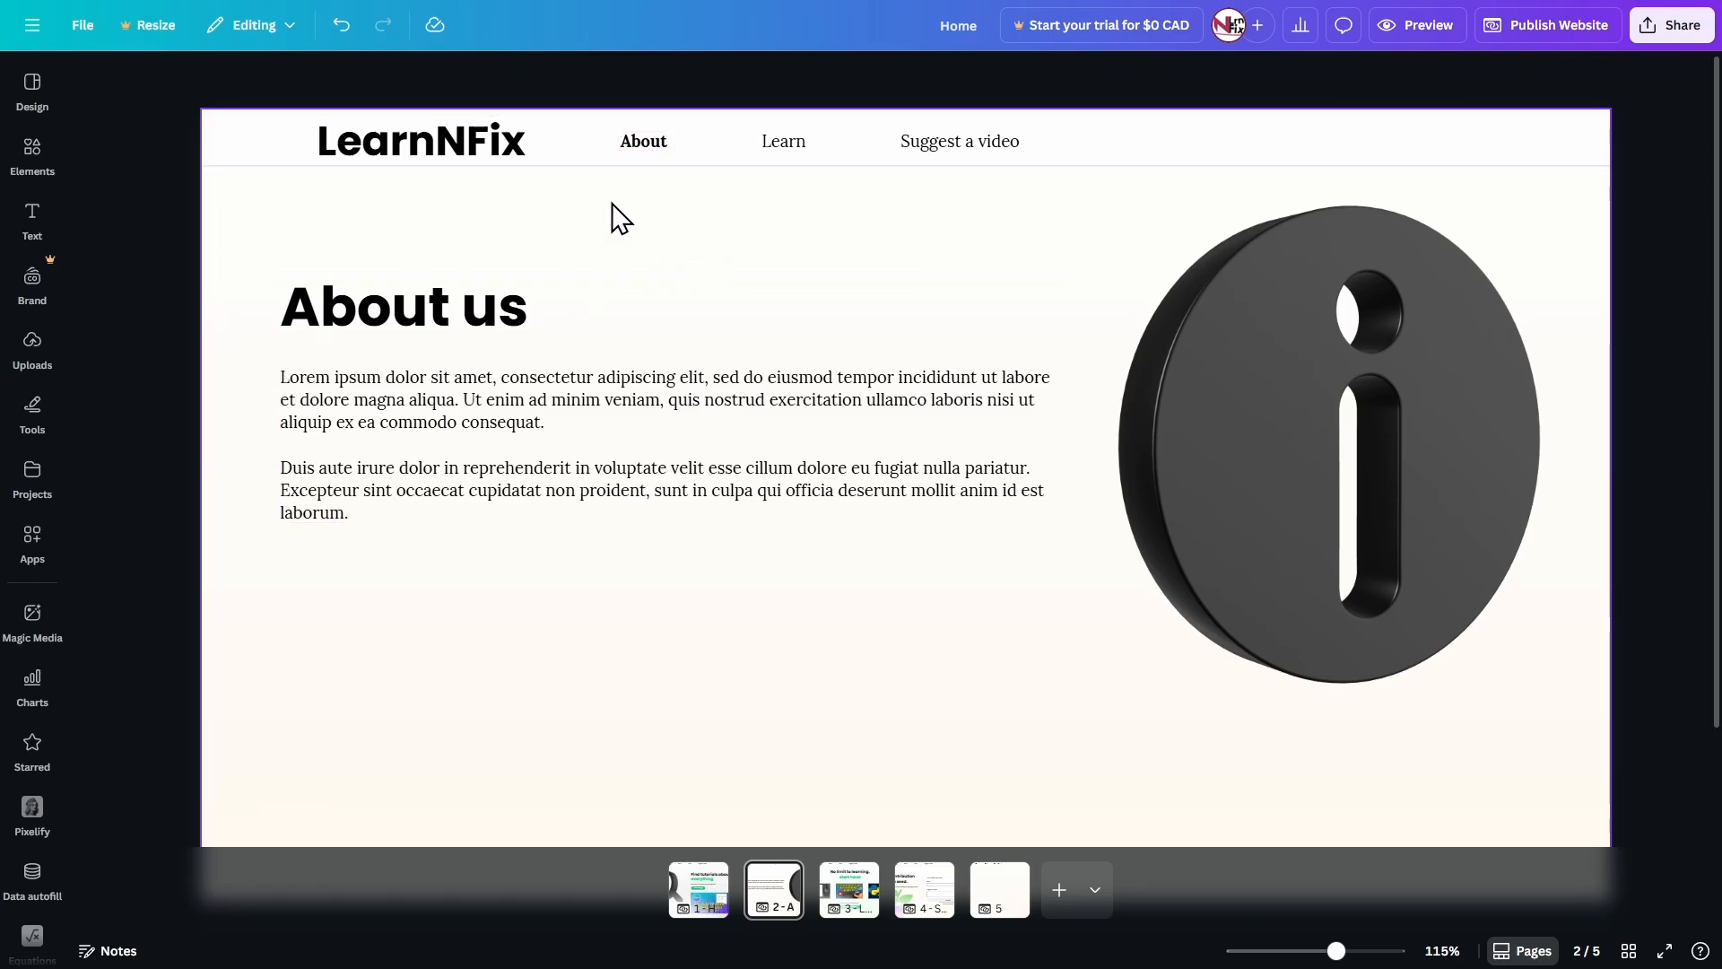
# Make the Learn label bold in the 3 - Learn page's header and widen its text box to fit one line.
pyautogui.scroll(-2, 664, 341)
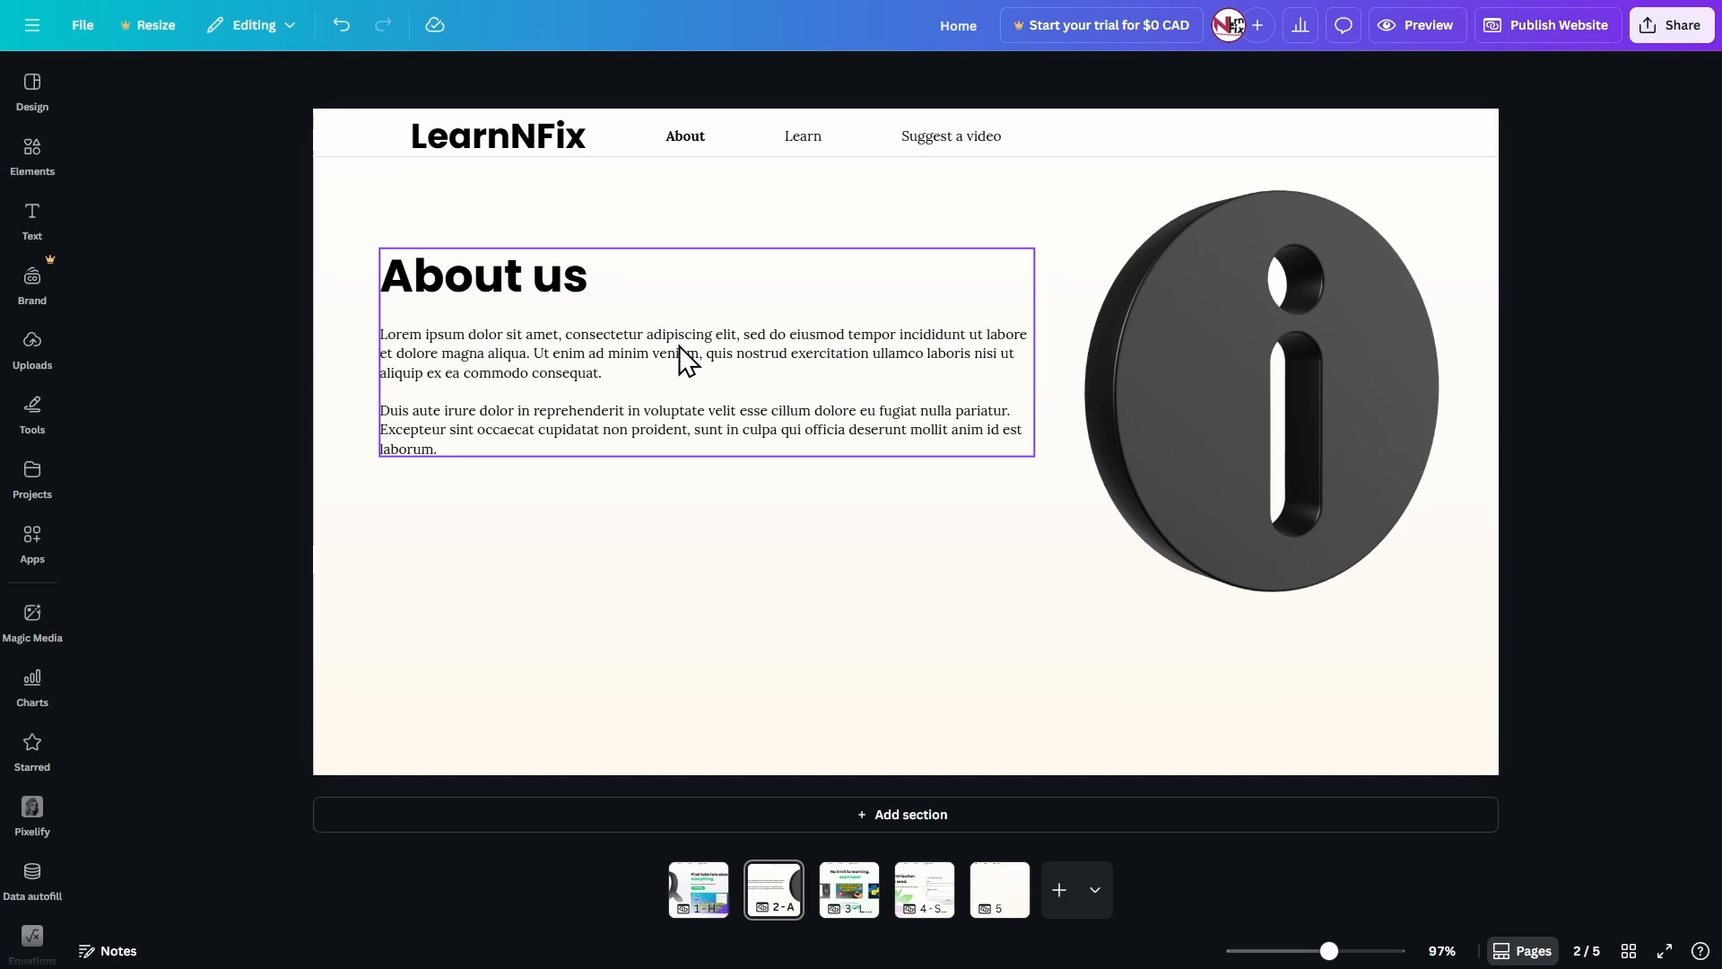
pyautogui.click(852, 877)
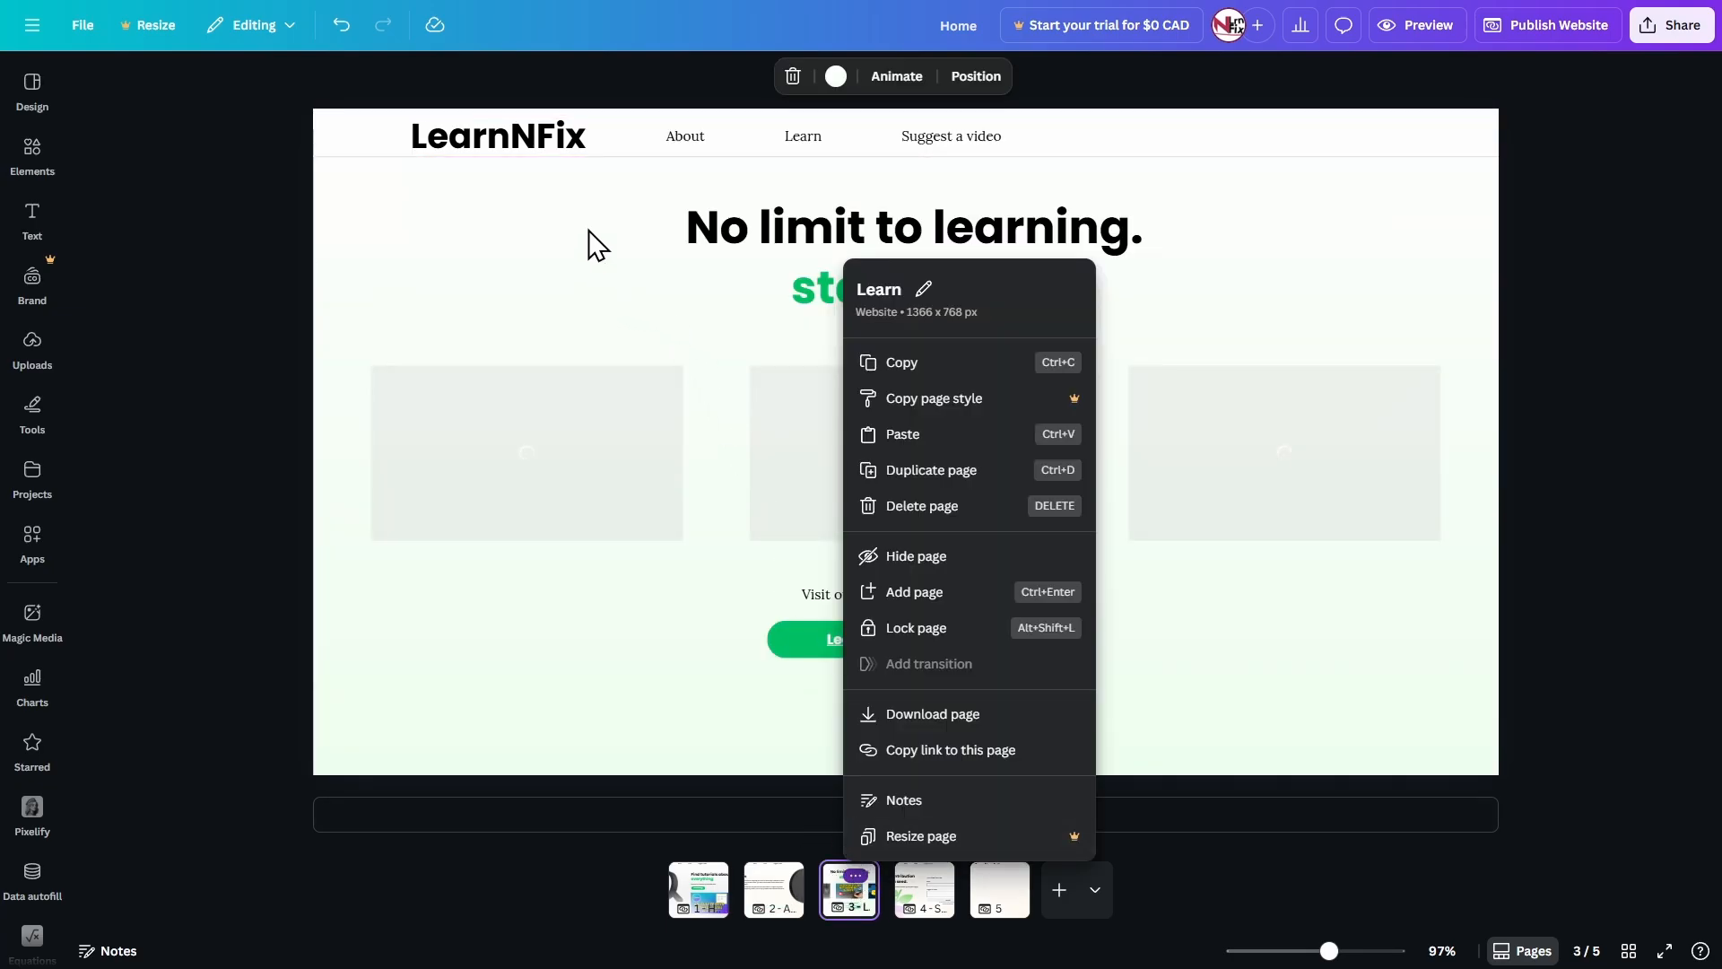
pyautogui.click(802, 137)
pyautogui.click(802, 137)
pyautogui.click(802, 136)
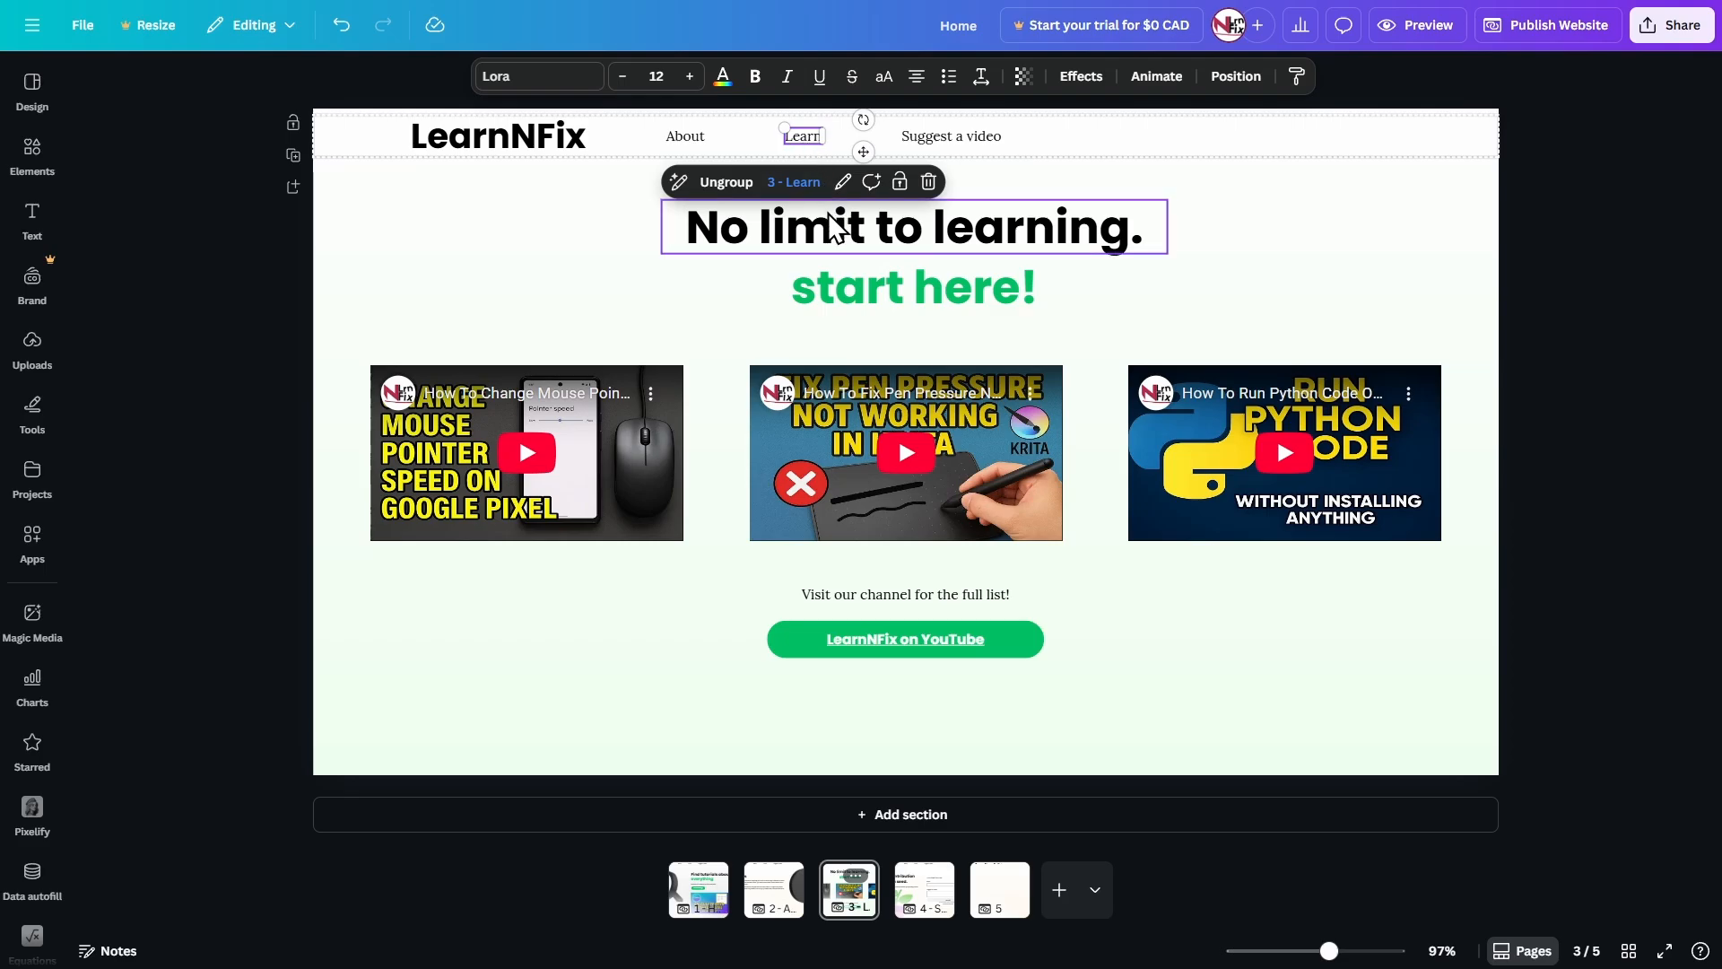
pyautogui.hotkey('ctrl', 'b')
pyautogui.scroll(5, 814, 140)
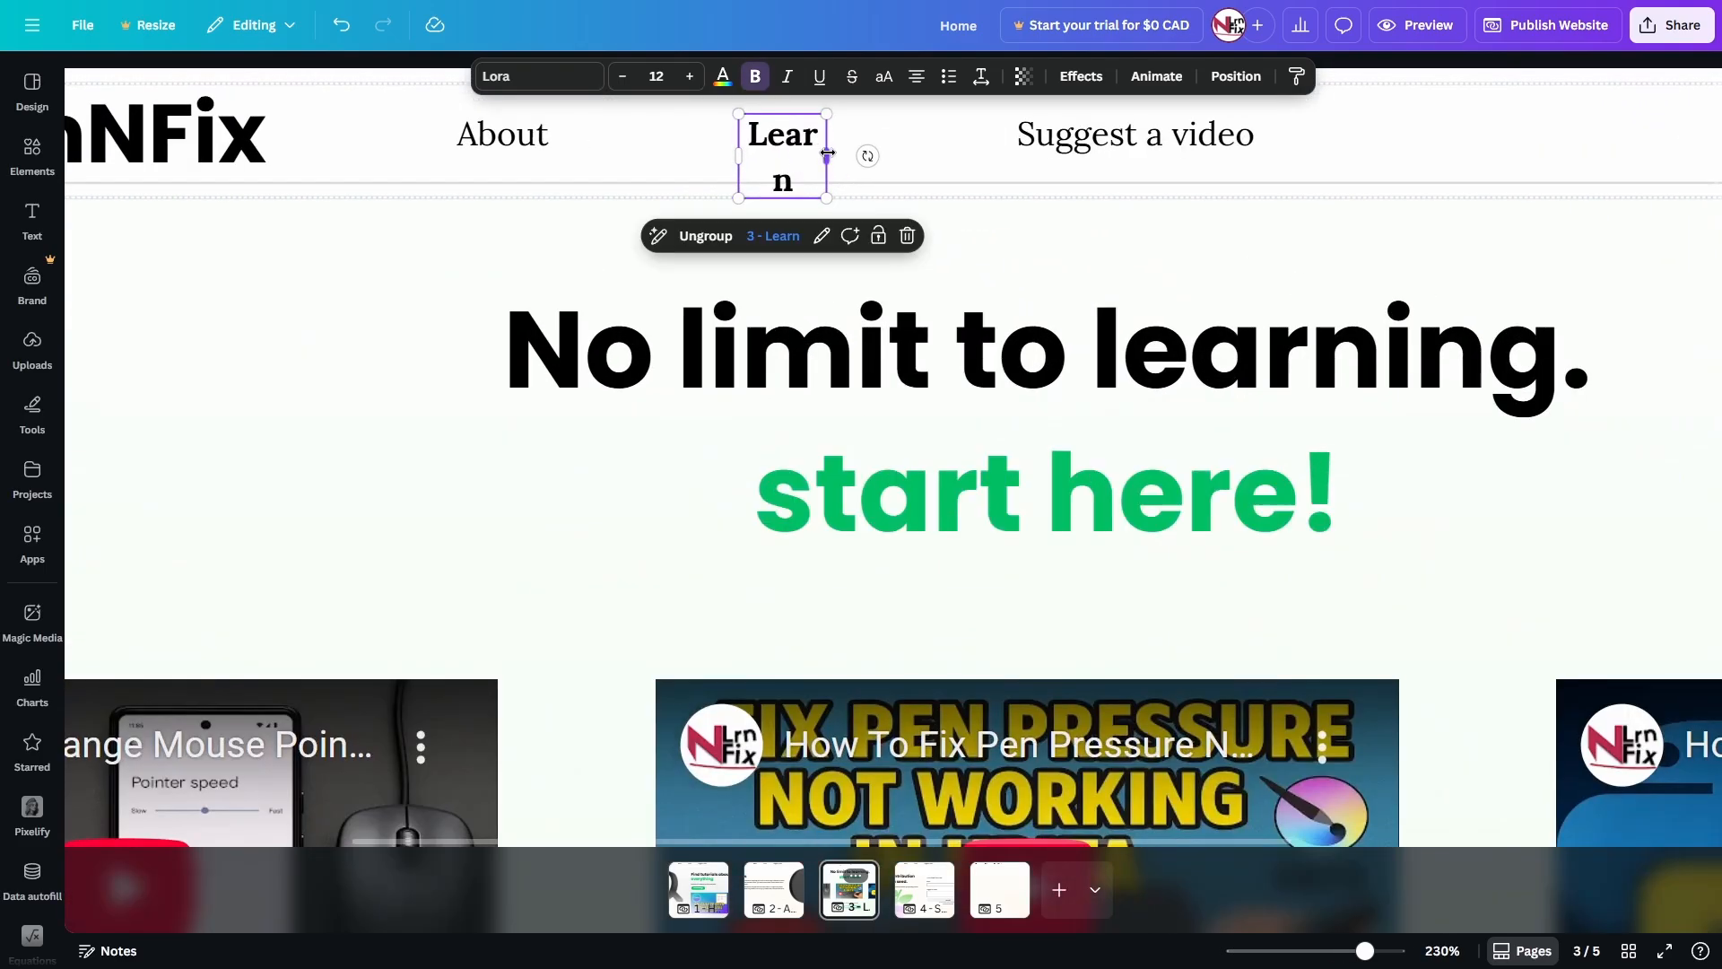
pyautogui.moveTo(827, 153); pyautogui.dragTo(838, 169)
pyautogui.scroll(-5, 673, 323)
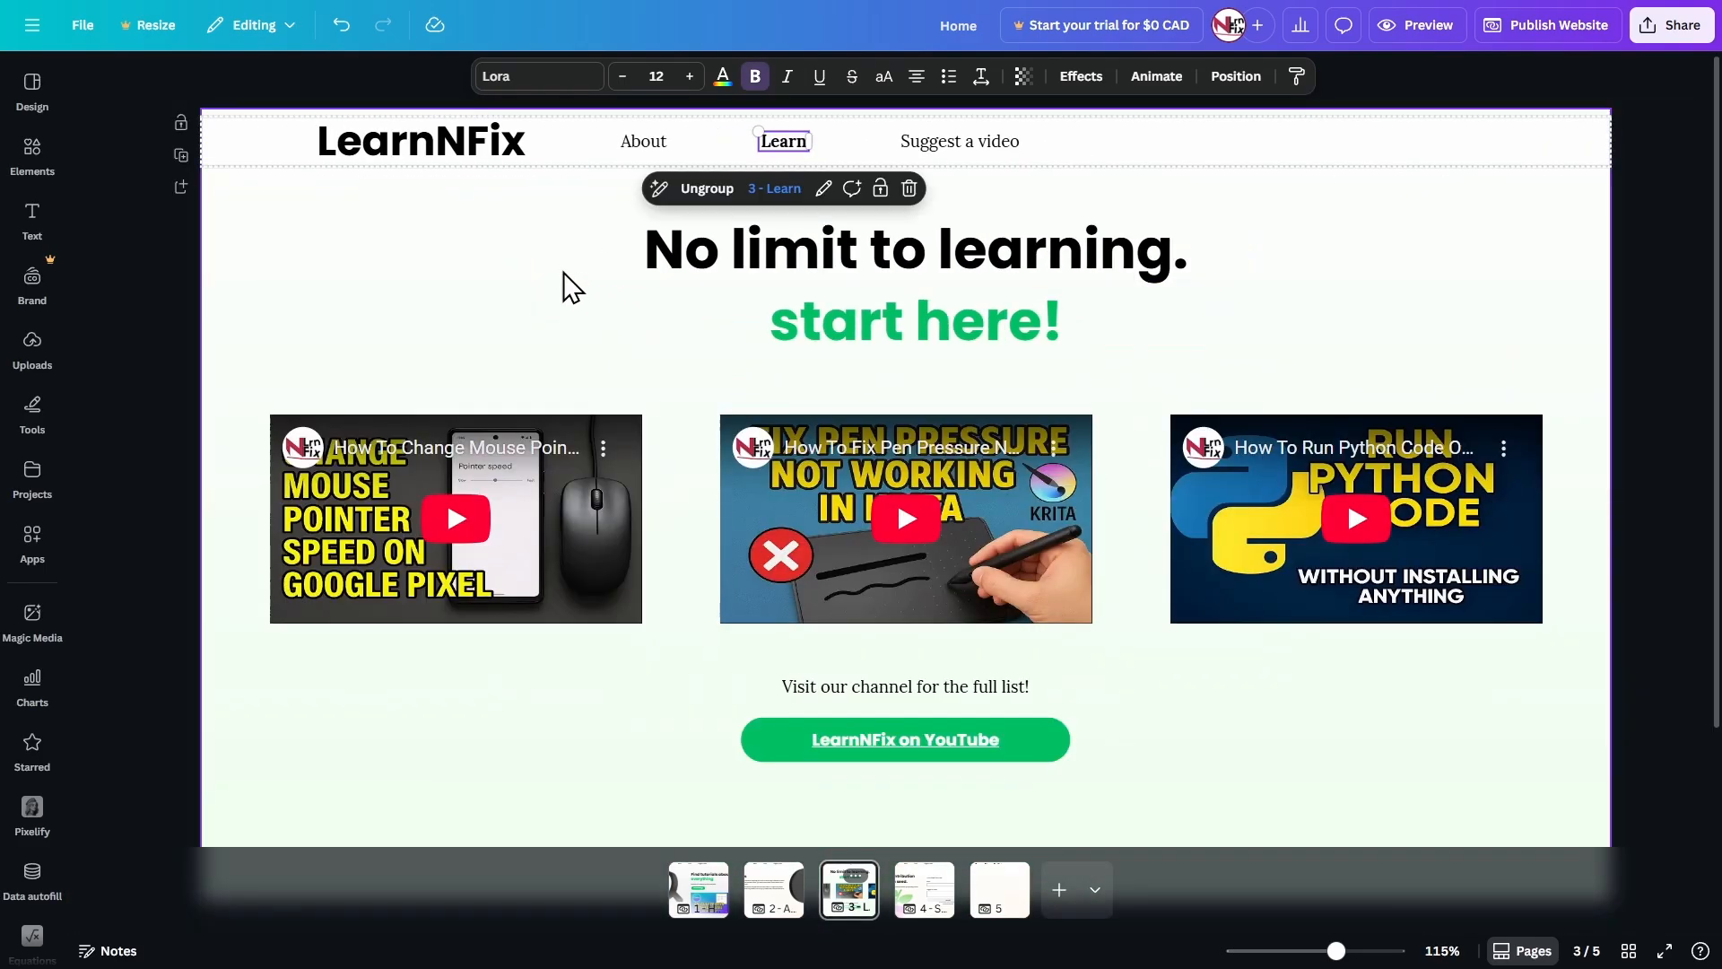
pyautogui.click(469, 277)
pyautogui.click(168, 327)
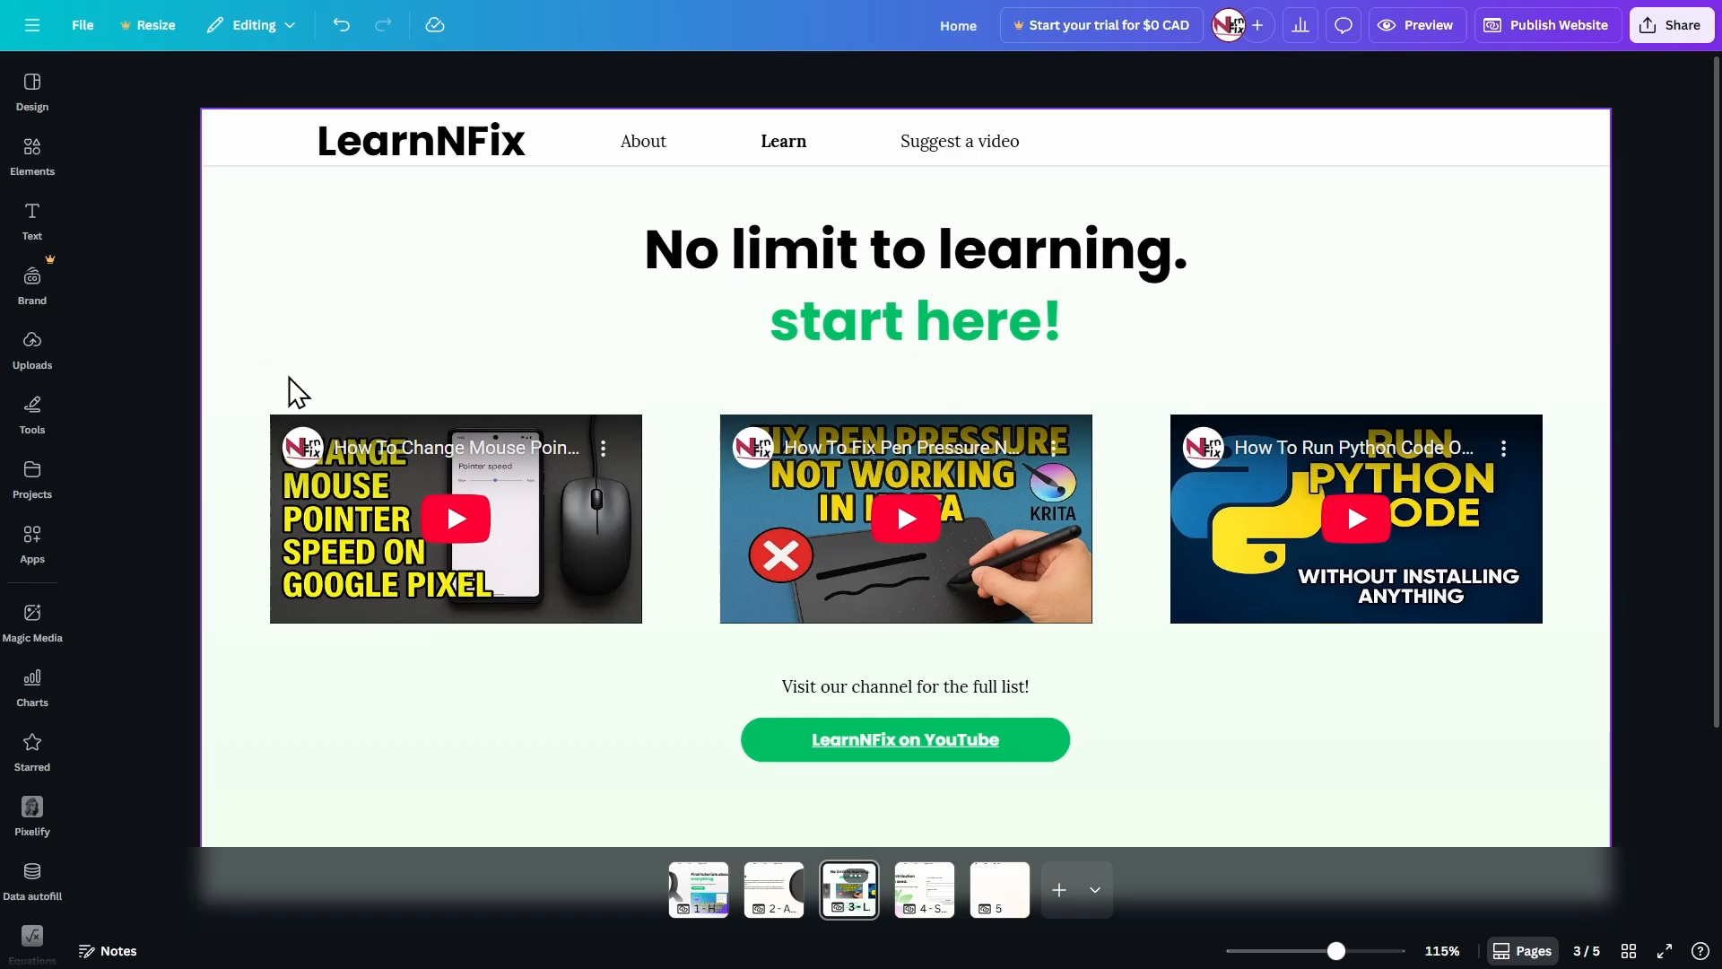
# Make the Suggest a video label bold in the 4 - Suggest a video page's header and widen its text box to fit one line.
pyautogui.click(924, 897)
pyautogui.click(945, 147)
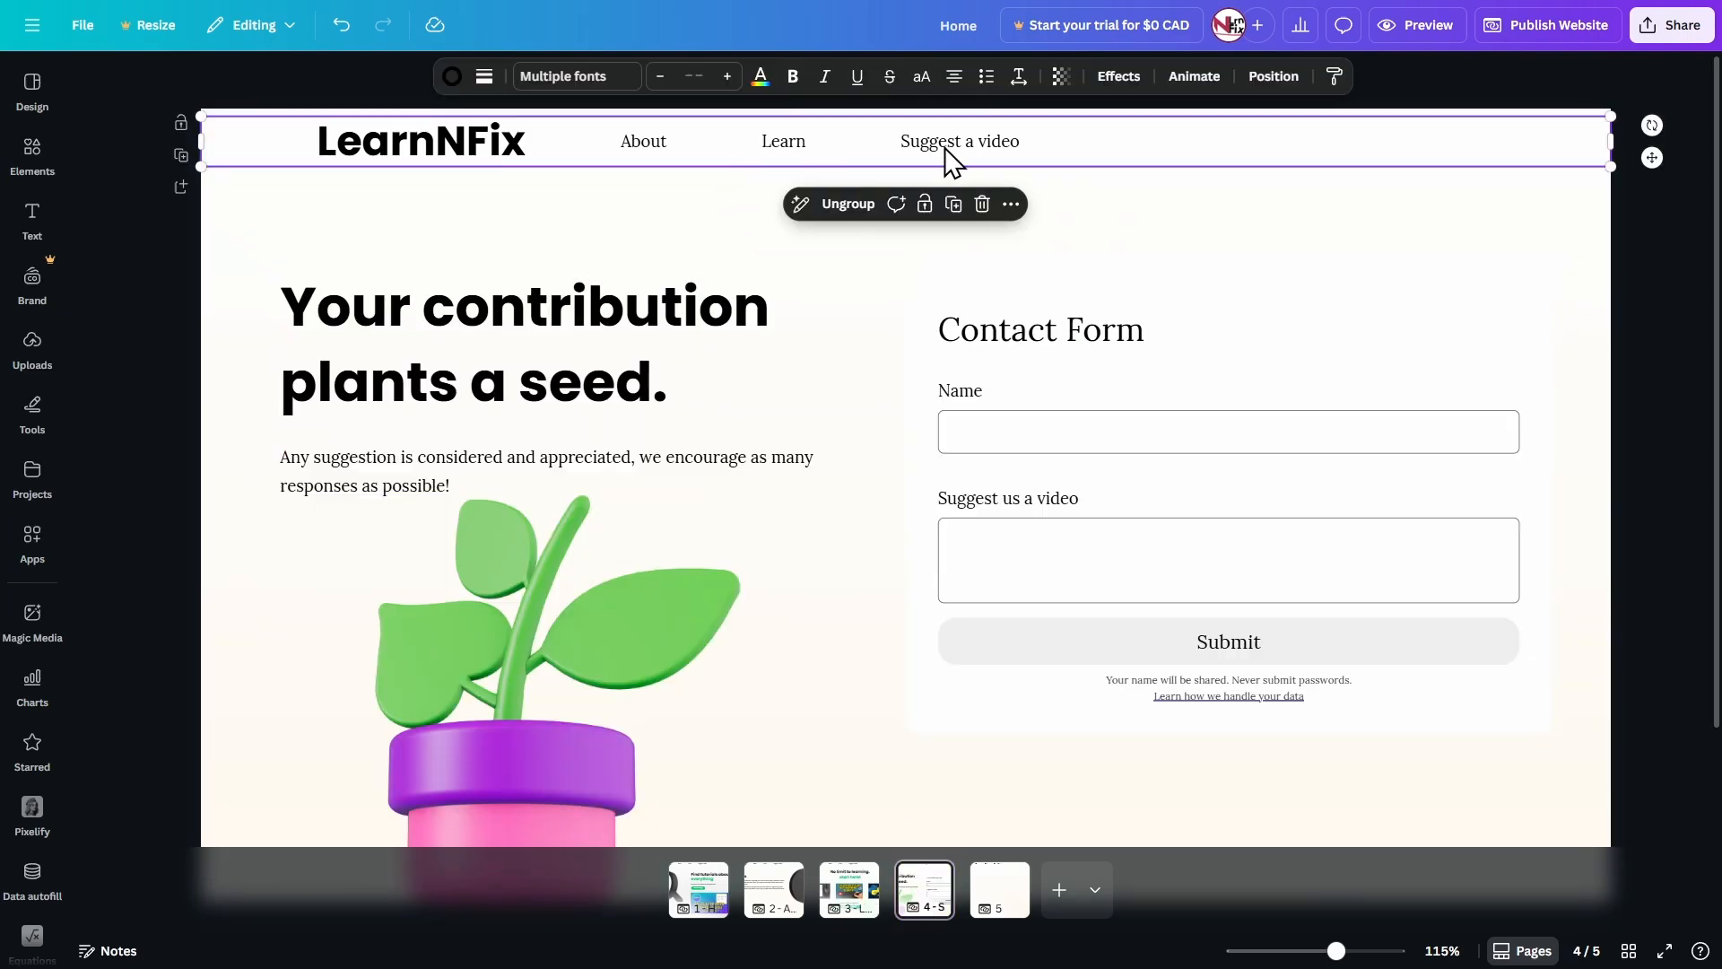
pyautogui.click(945, 148)
pyautogui.hotkey('ctrl', 'b')
pyautogui.click(782, 217)
pyautogui.click(935, 142)
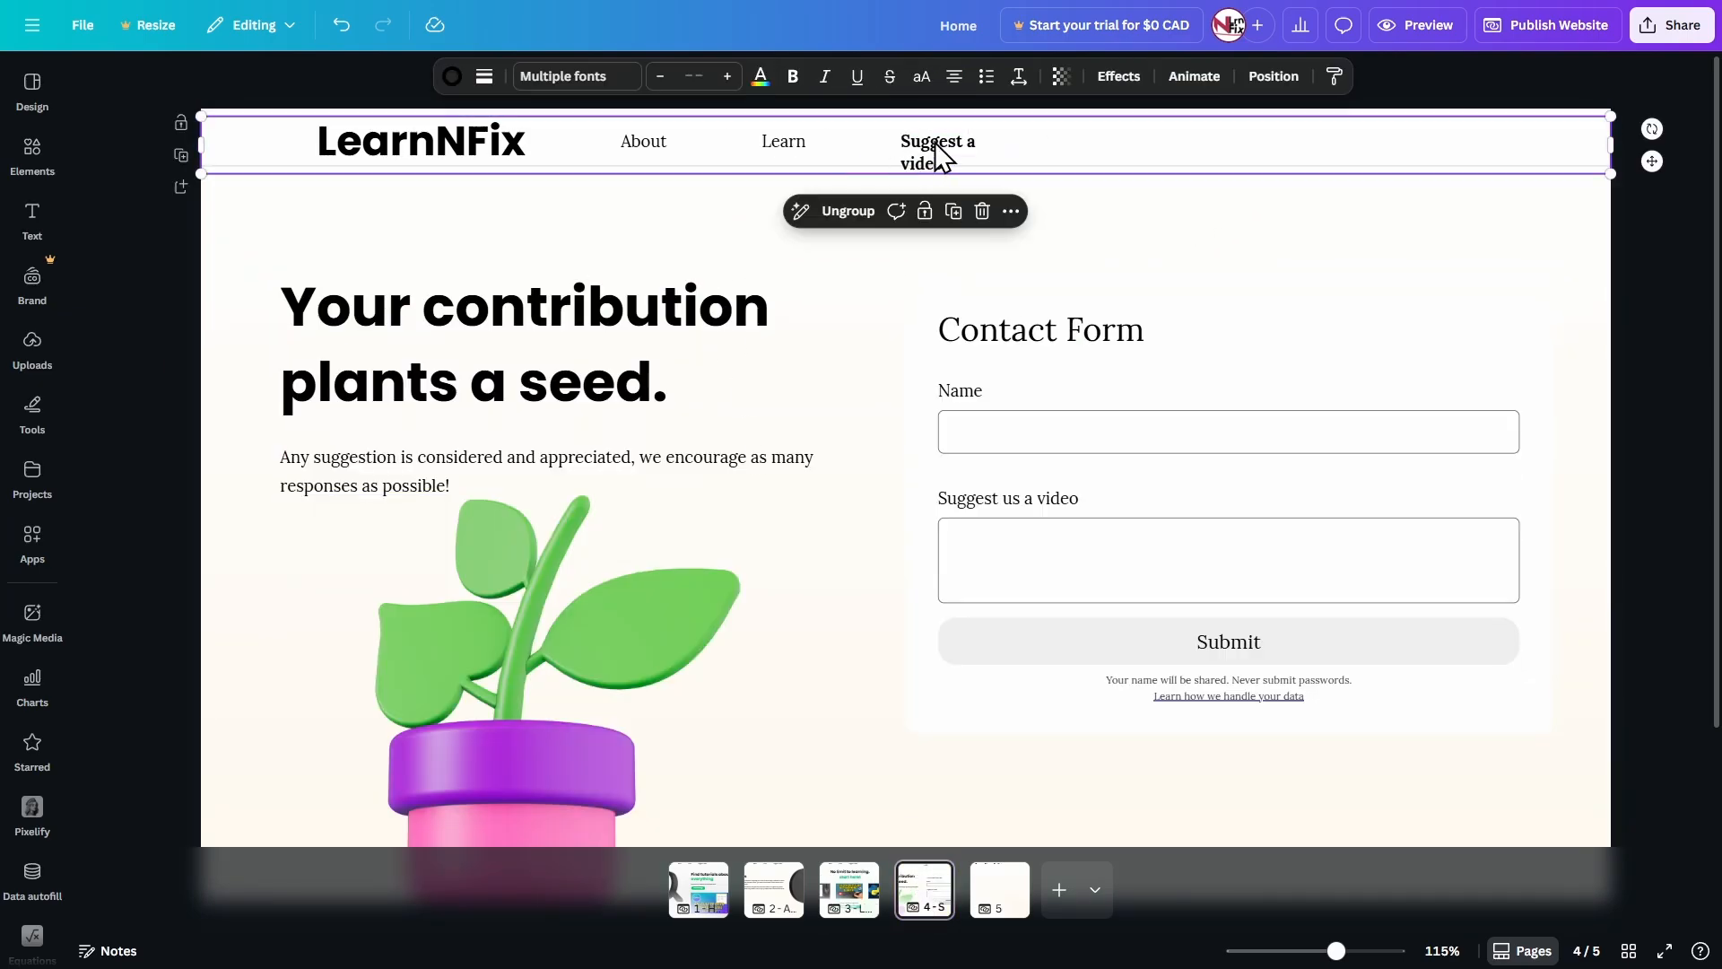
pyautogui.click(935, 142)
pyautogui.scroll(5, 986, 152)
pyautogui.moveTo(1085, 157); pyautogui.dragTo(1096, 171)
pyautogui.click(615, 339)
pyautogui.scroll(-3, 613, 334)
pyautogui.scroll(-4, 615, 339)
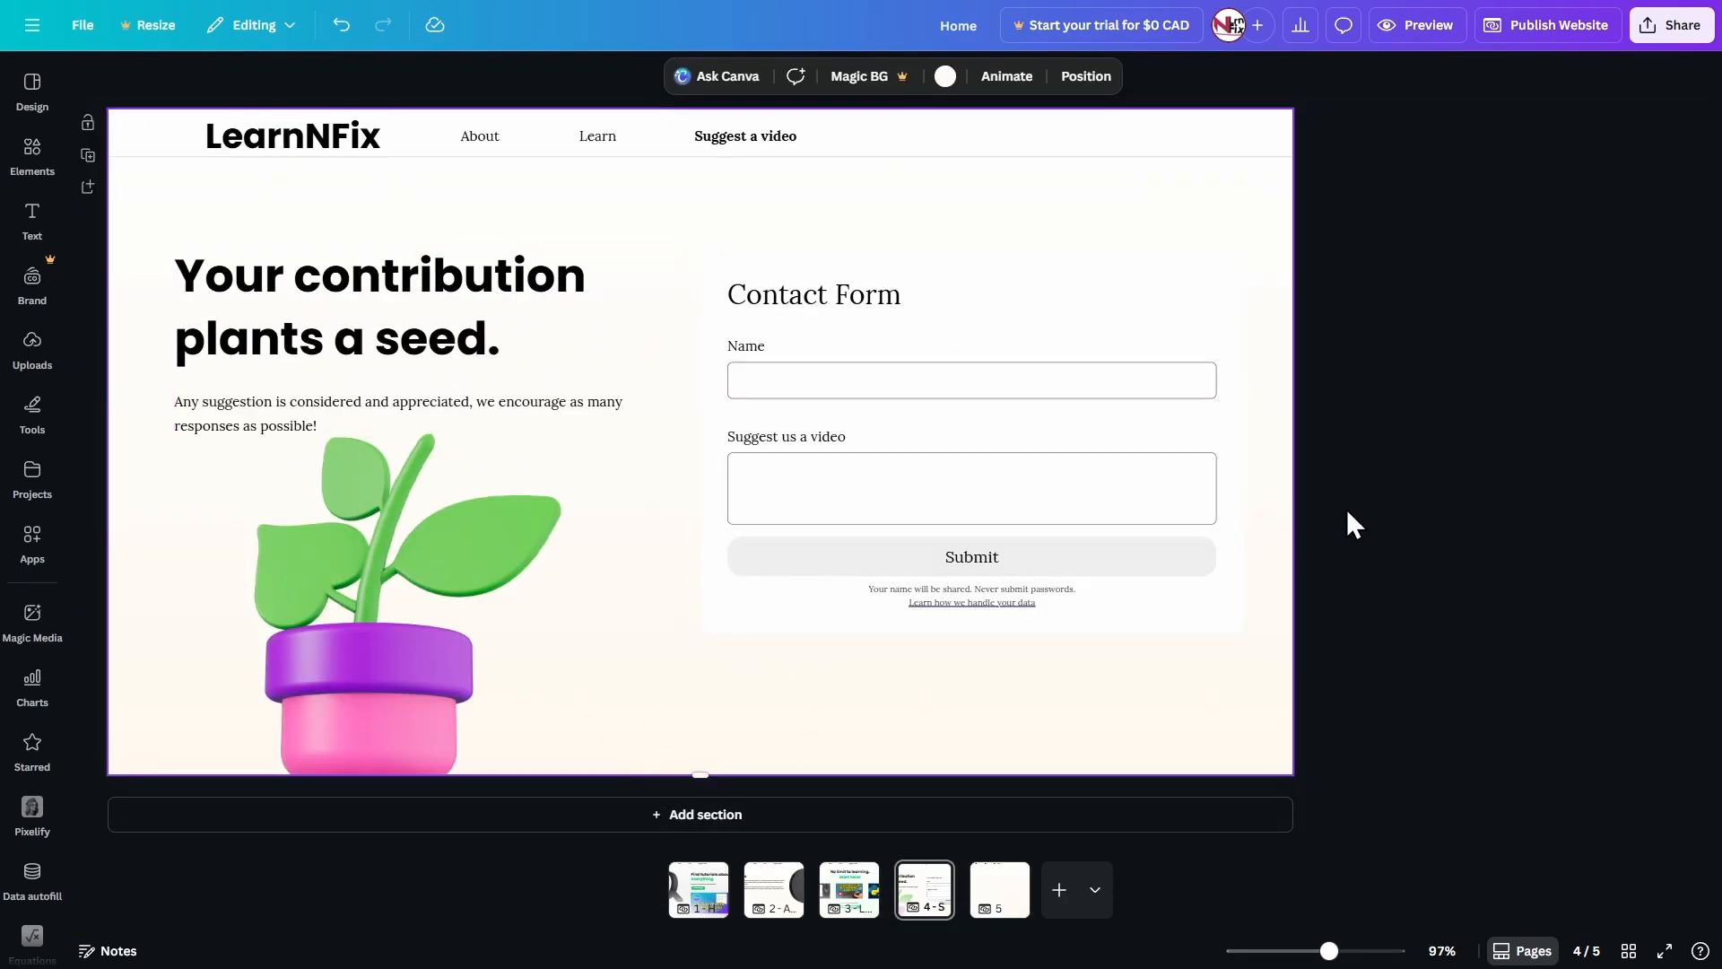
# Preview the website from the Home page and test the header's About, Learn, Suggest a video and LearnNFix links.
pyautogui.click(771, 904)
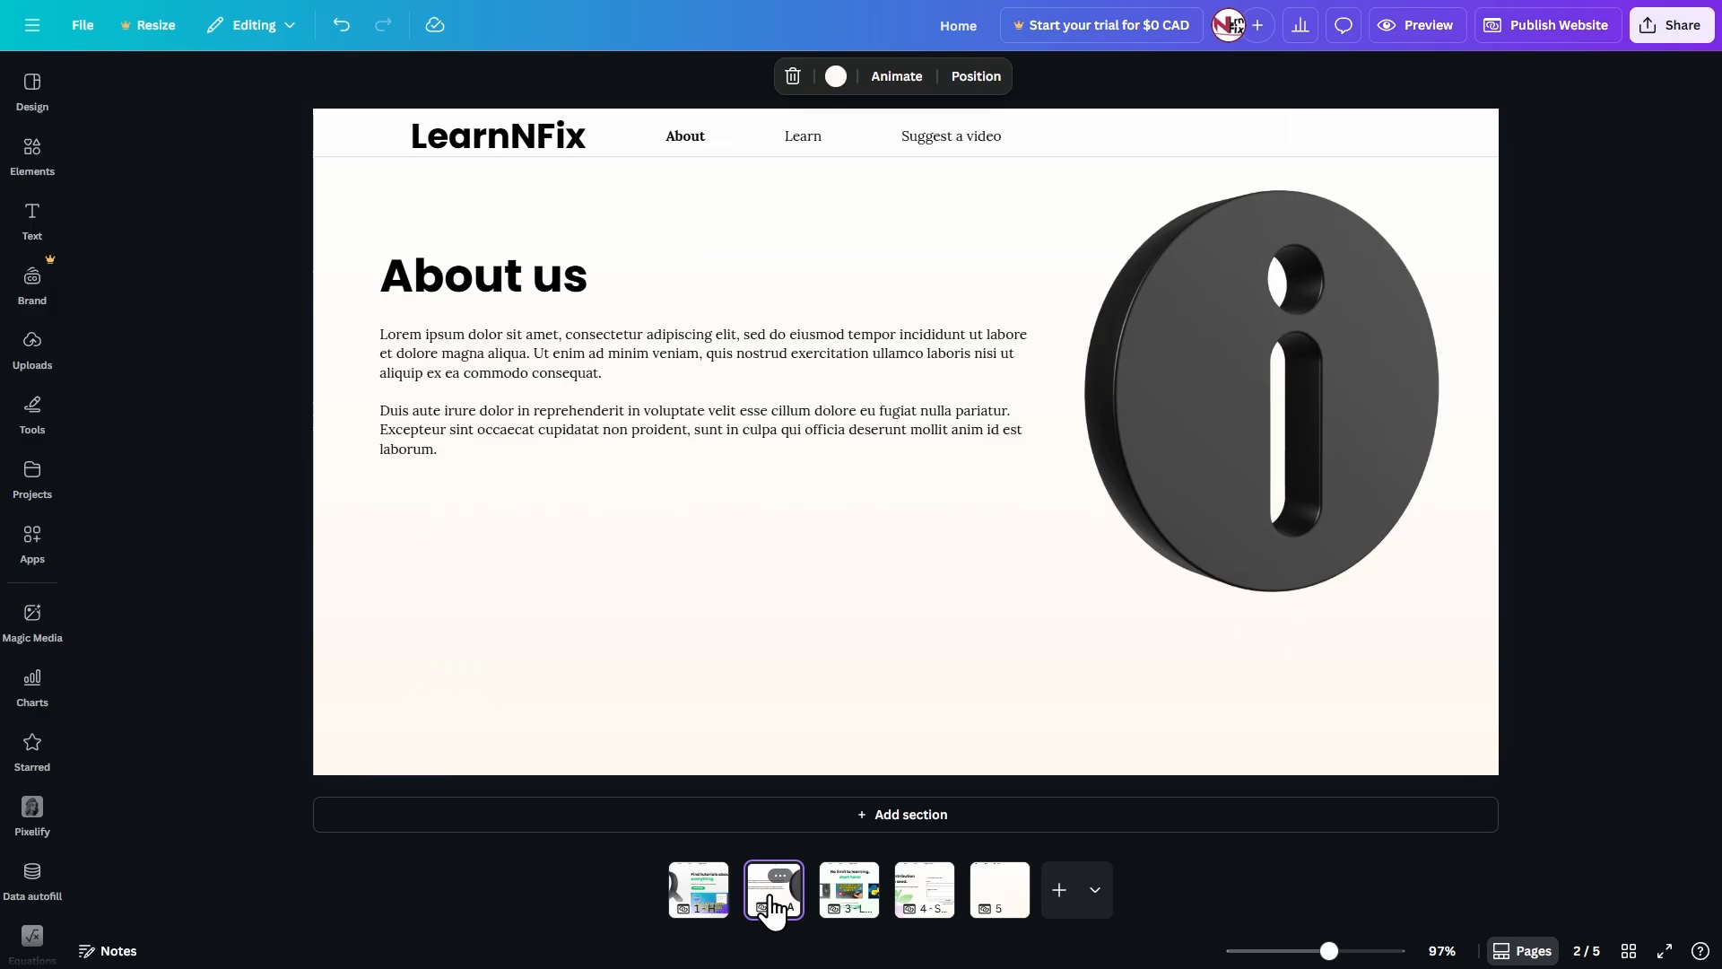
pyautogui.click(705, 890)
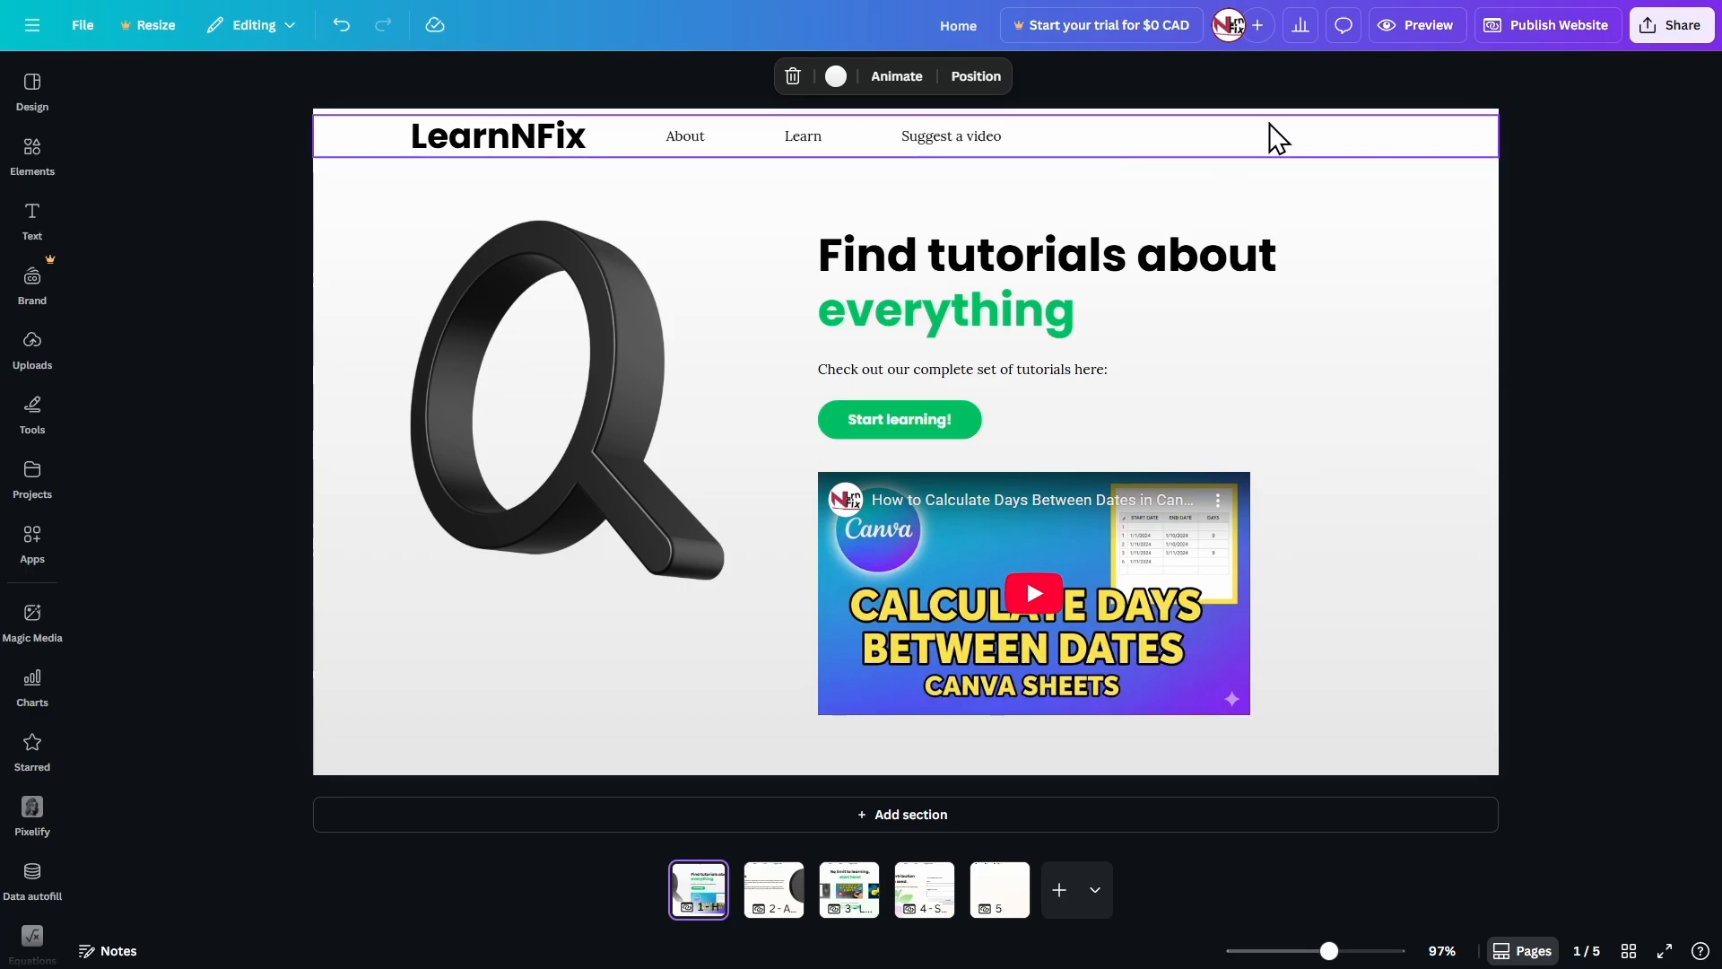
pyautogui.click(1426, 27)
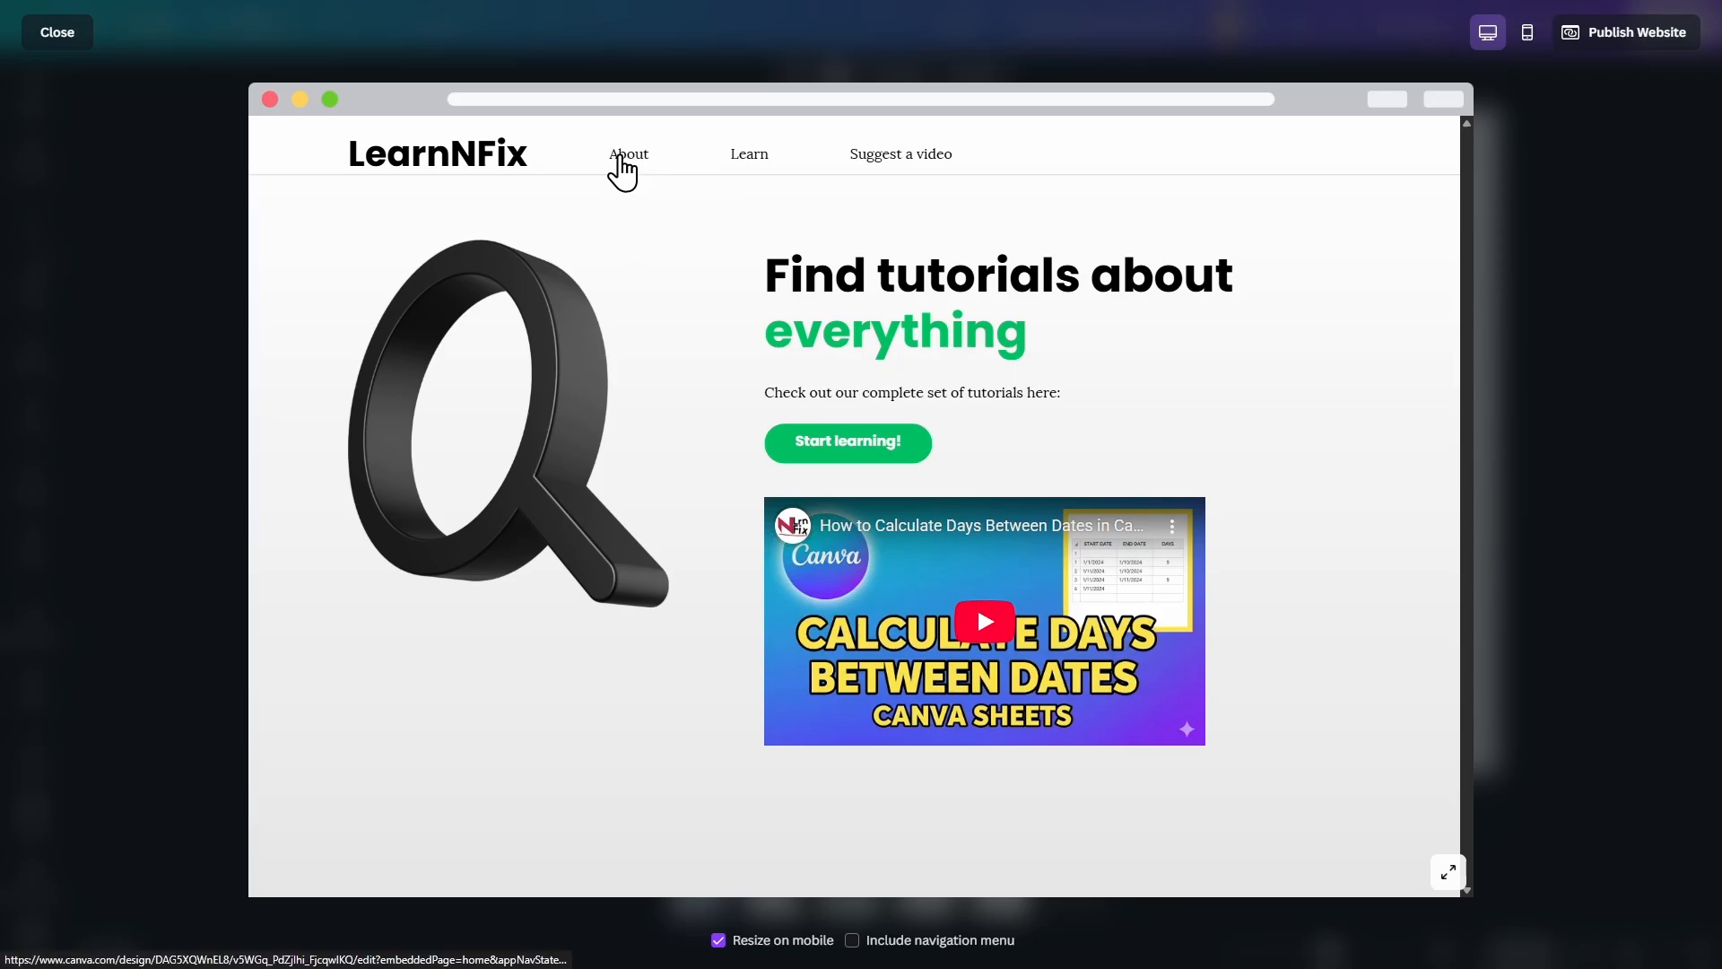
pyautogui.click(622, 161)
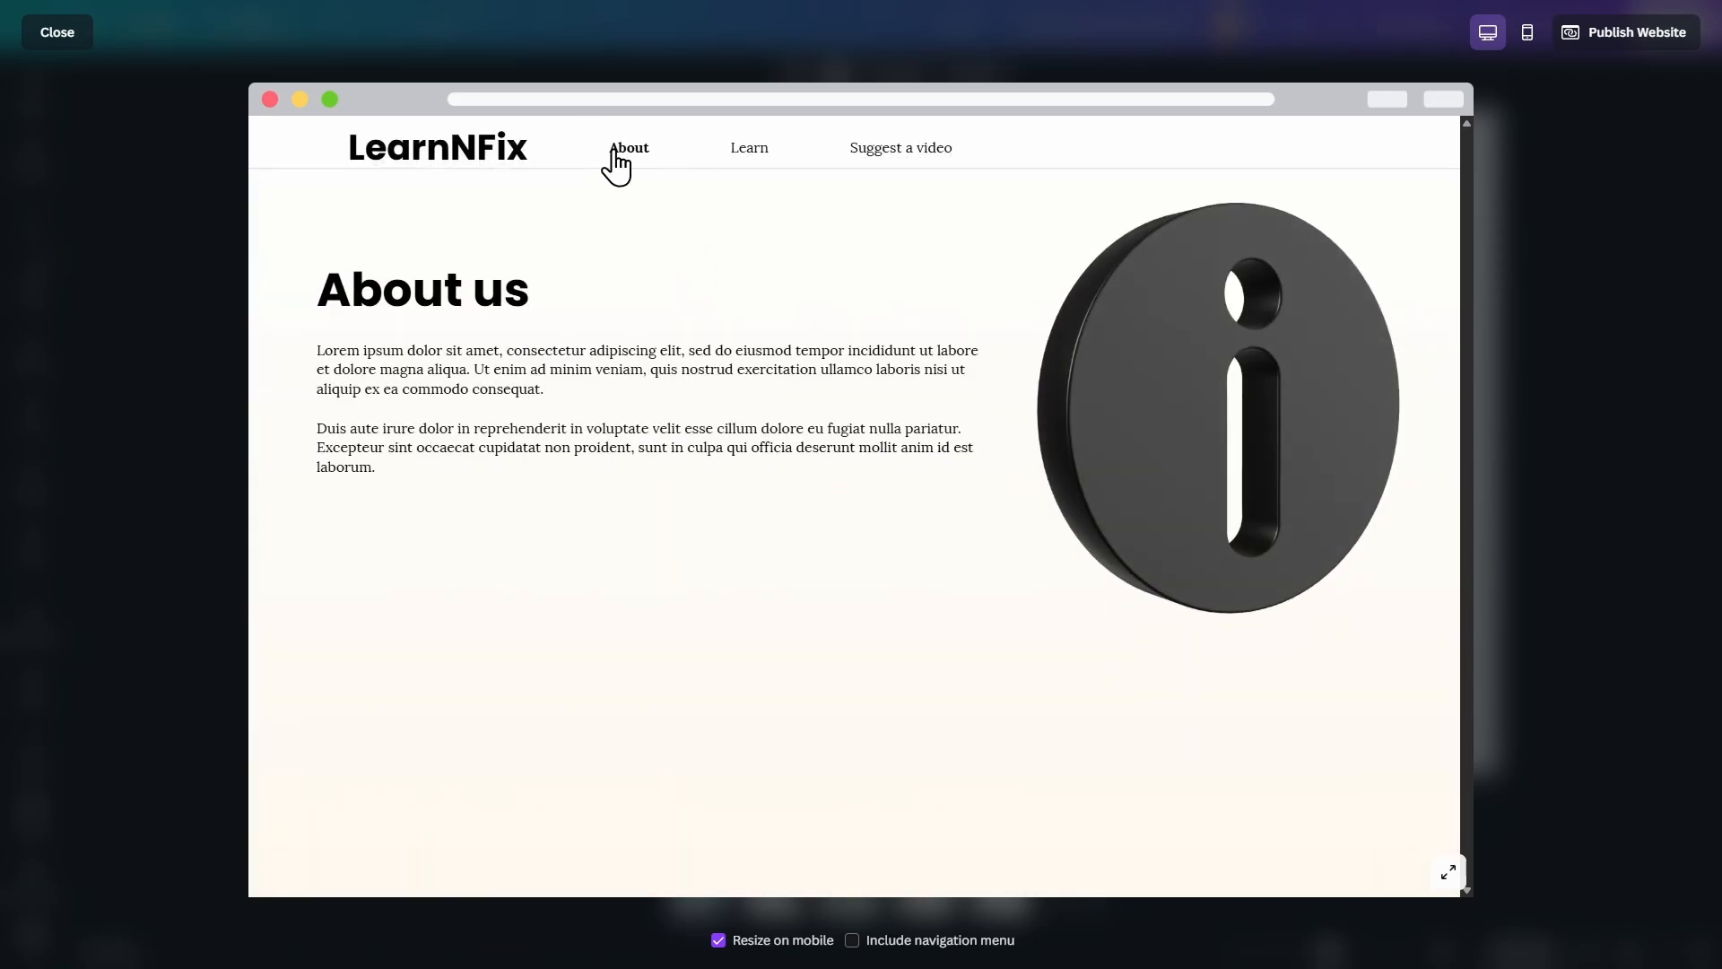
pyautogui.click(750, 155)
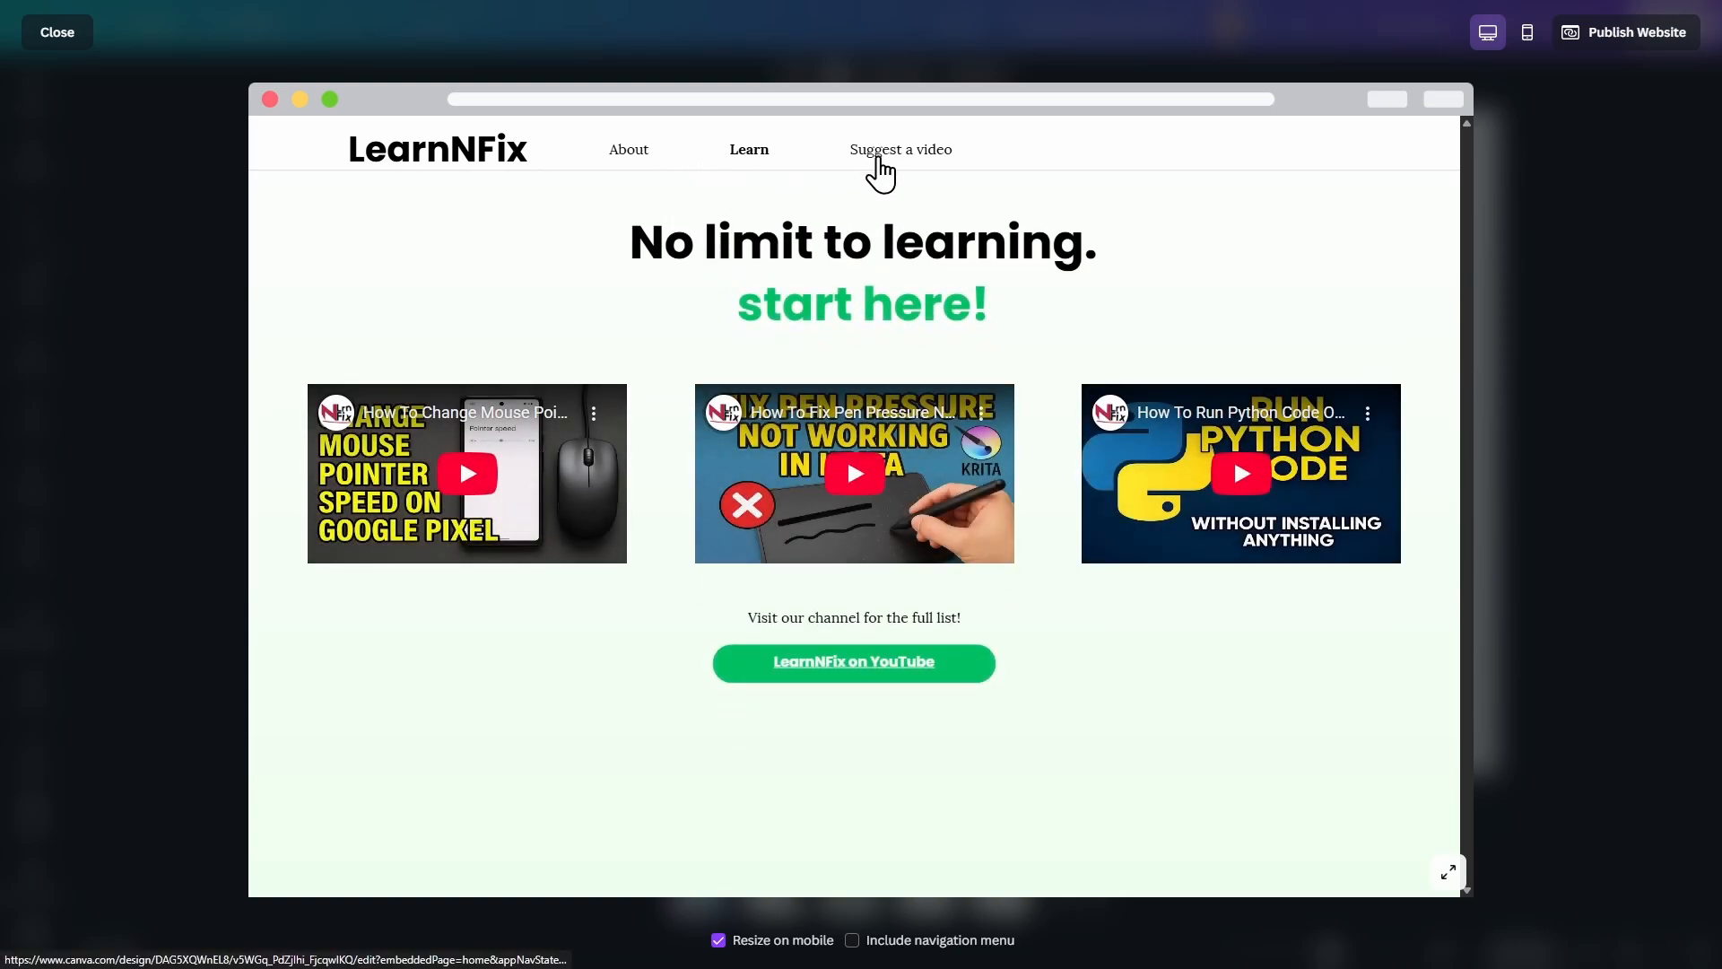
pyautogui.click(879, 158)
pyautogui.click(604, 247)
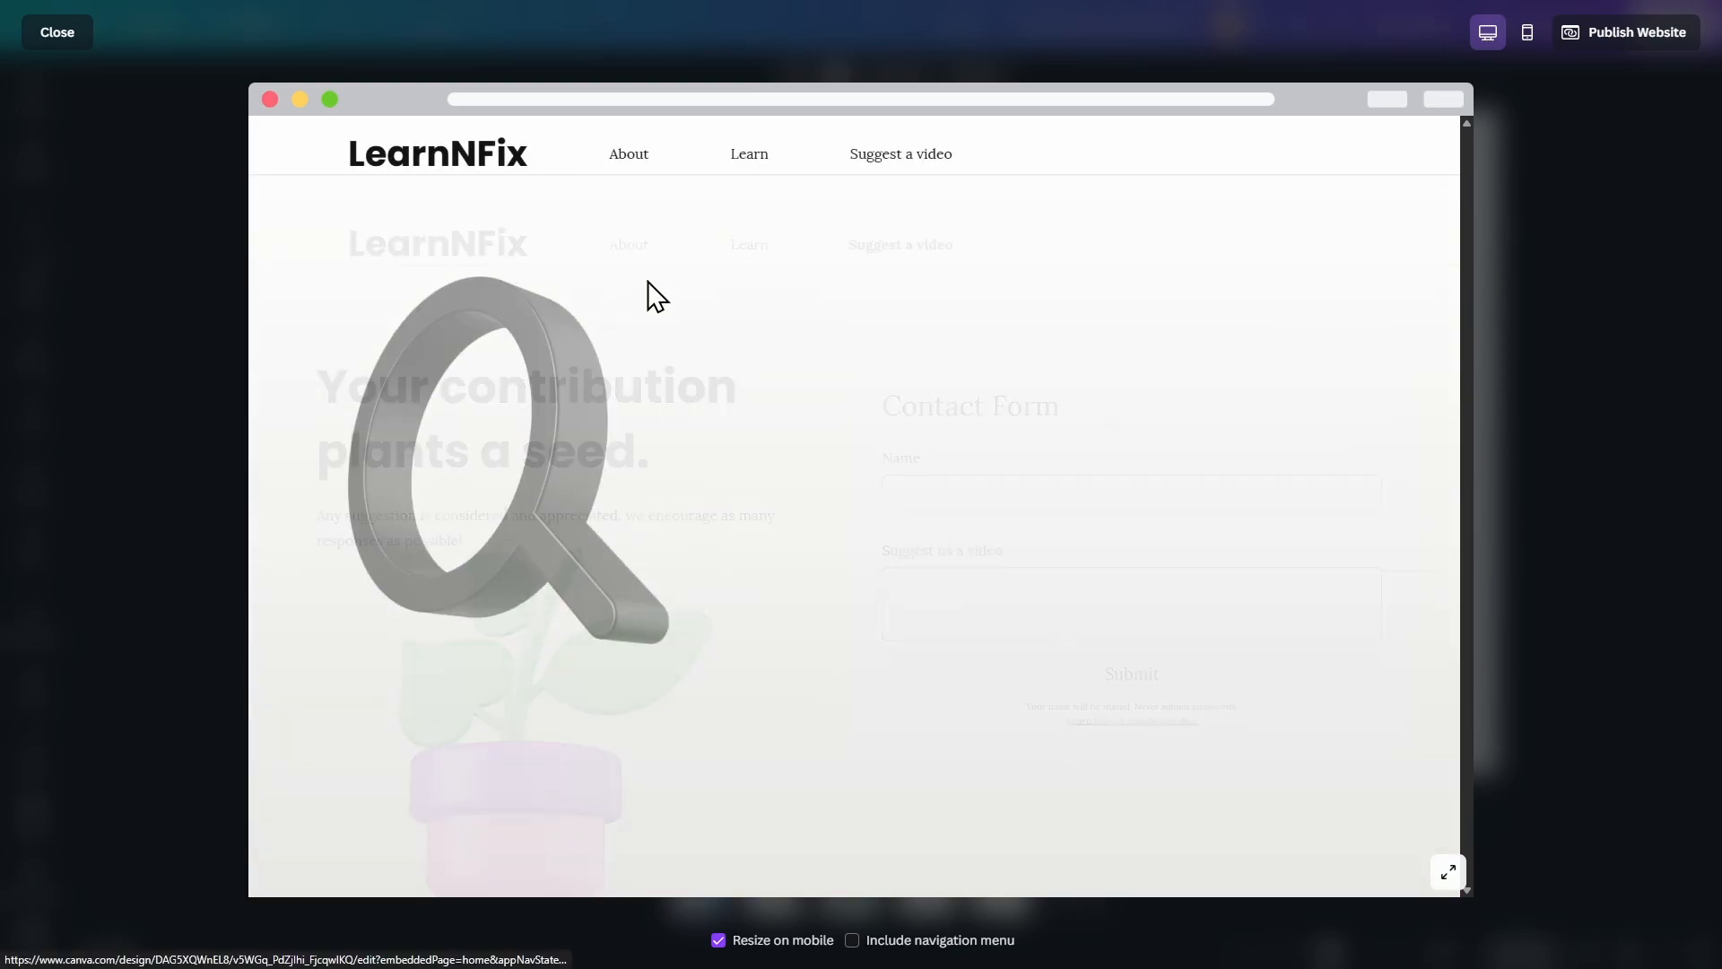